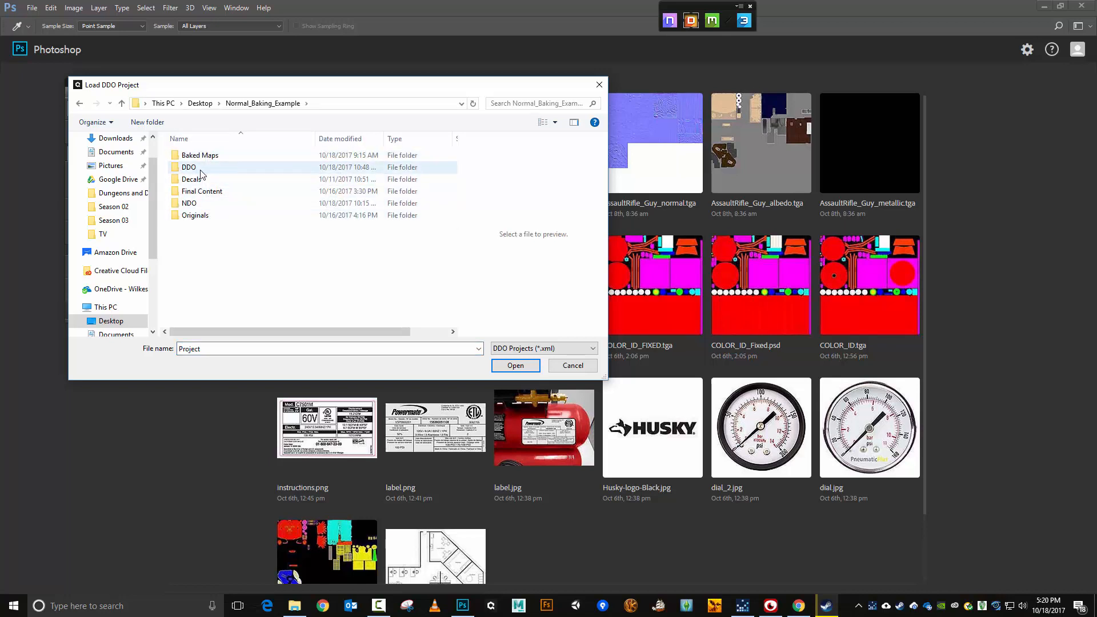
Load the DDO project from the DDO folder of Normal_Baking_Example and check it in the 3DO previewer.
double_click(200, 171)
double_click(336, 164)
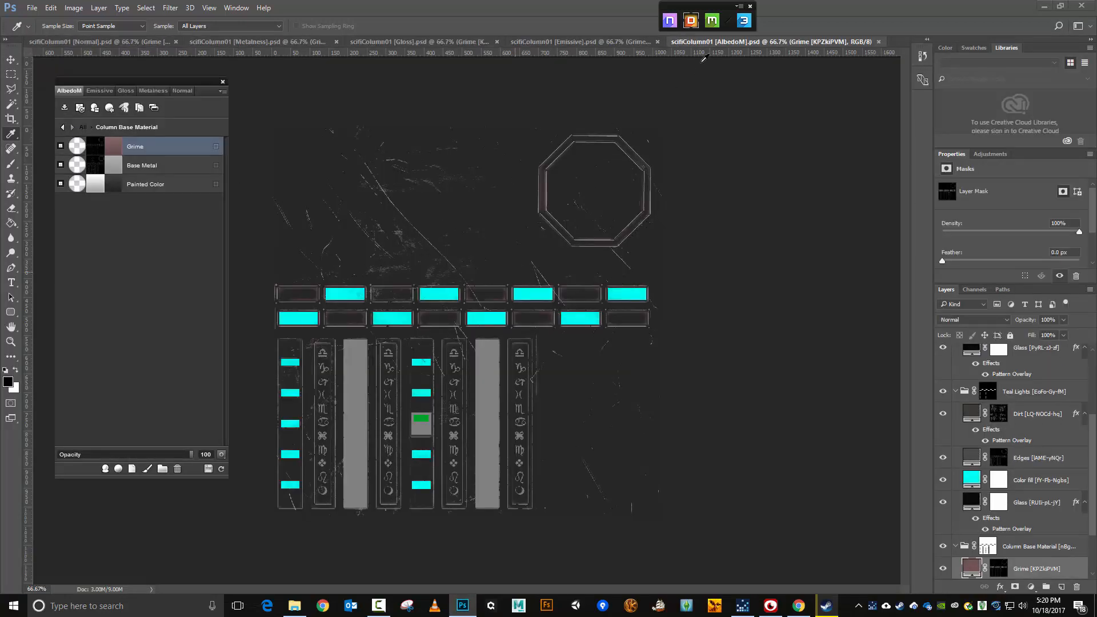
click(741, 24)
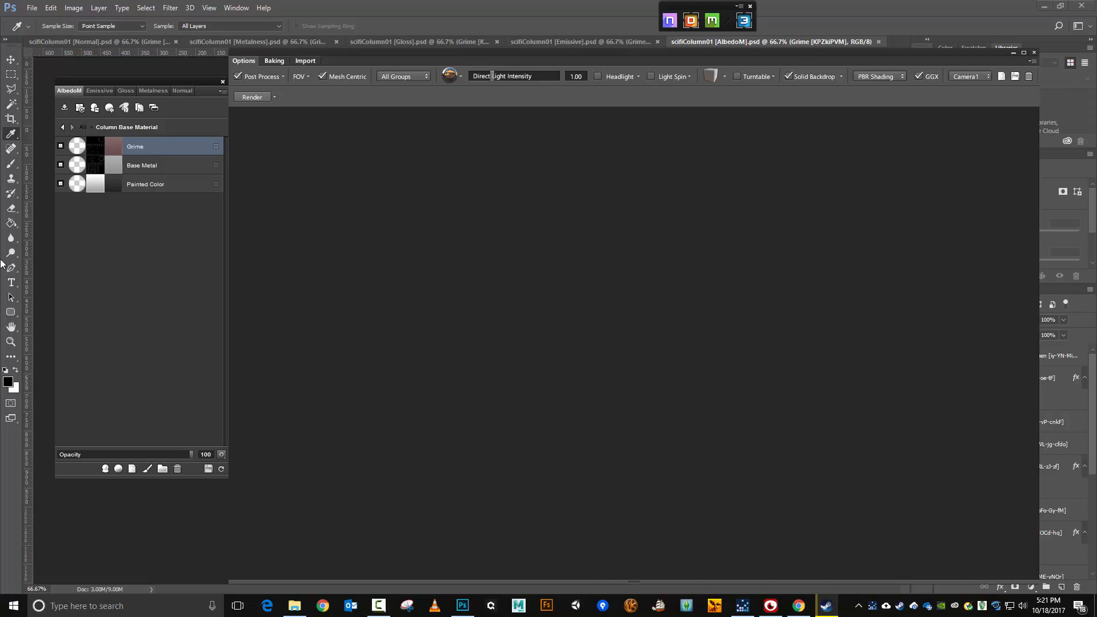
click(1033, 53)
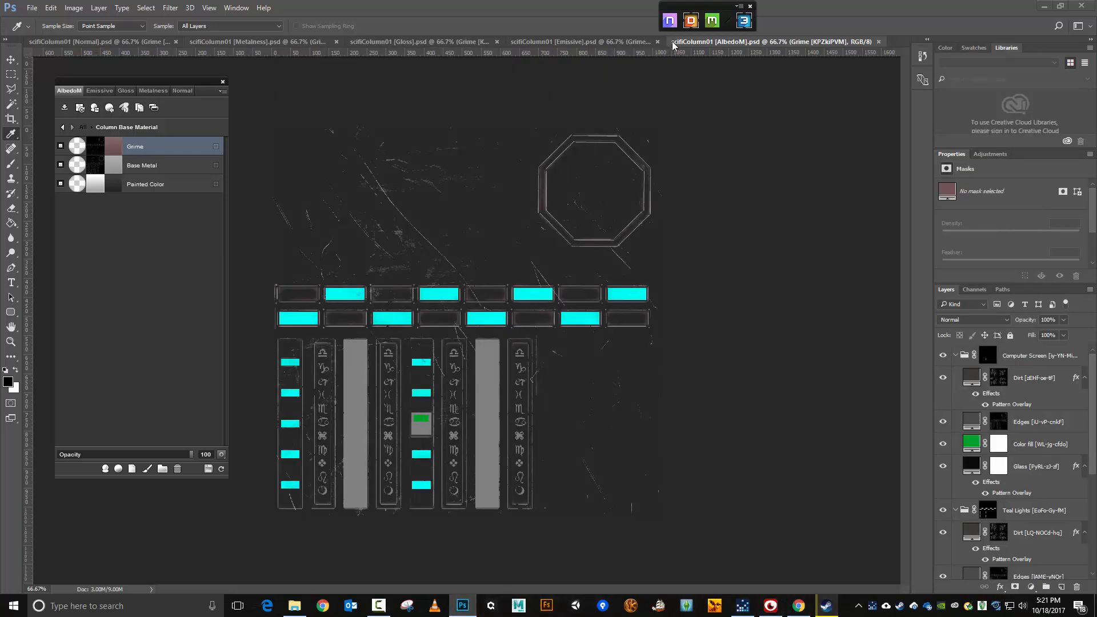
click(746, 24)
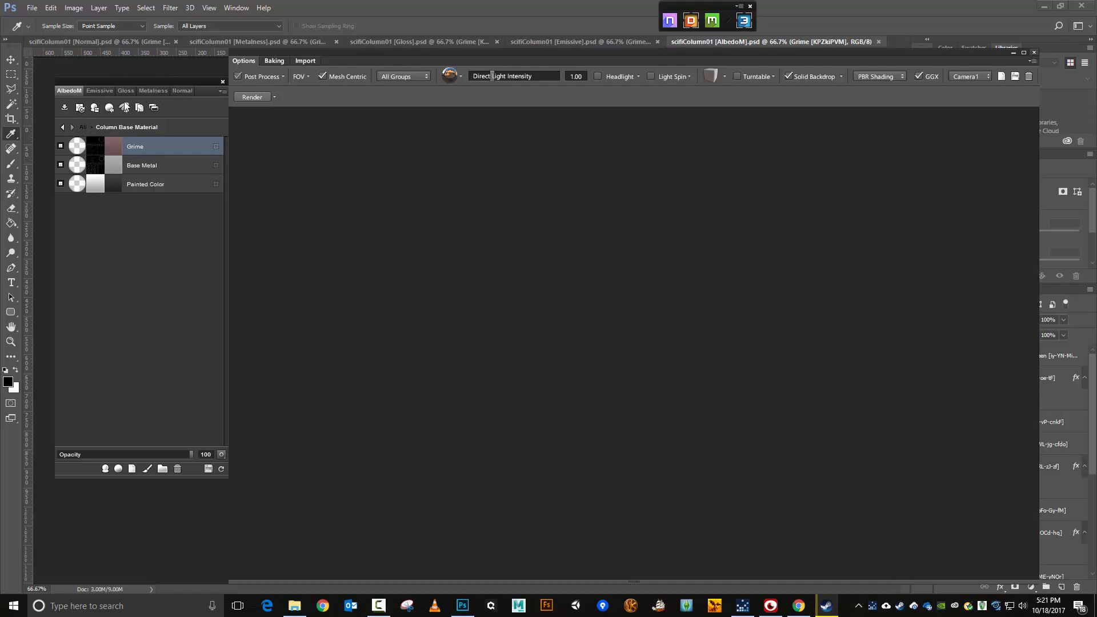
Try to open the Reimporter to configure the project's input maps.
click(76, 92)
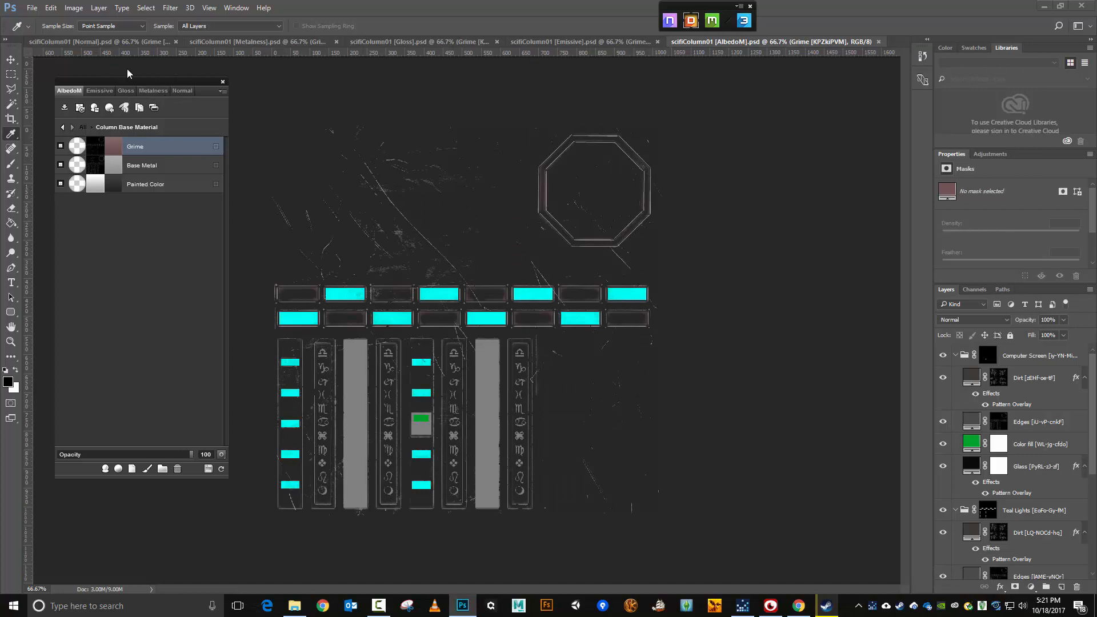
click(223, 91)
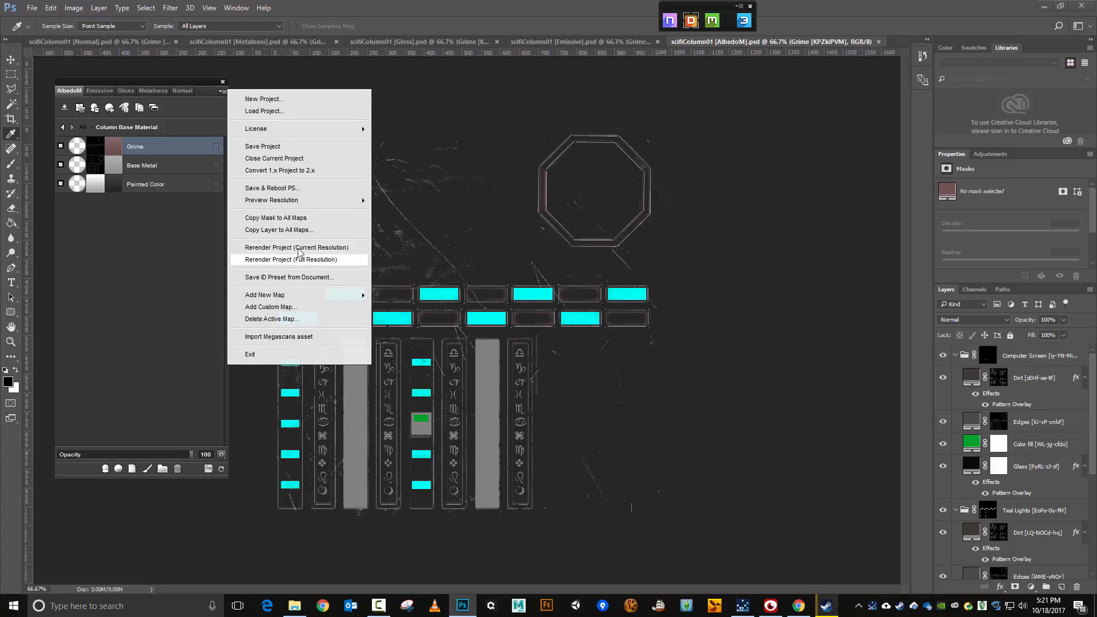
click(154, 302)
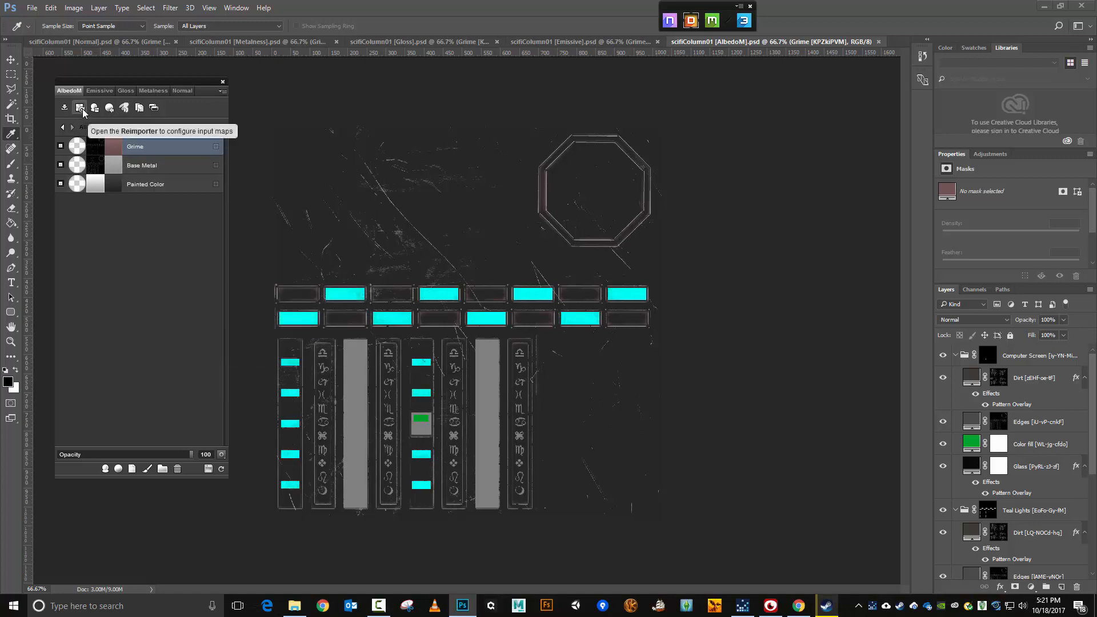
click(80, 108)
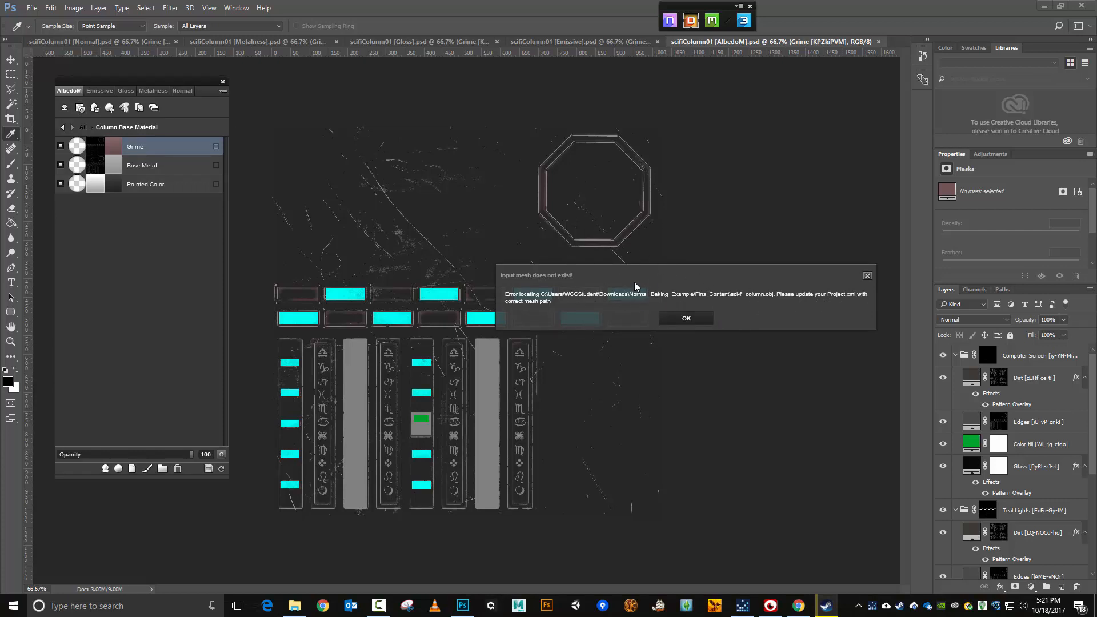
click(700, 323)
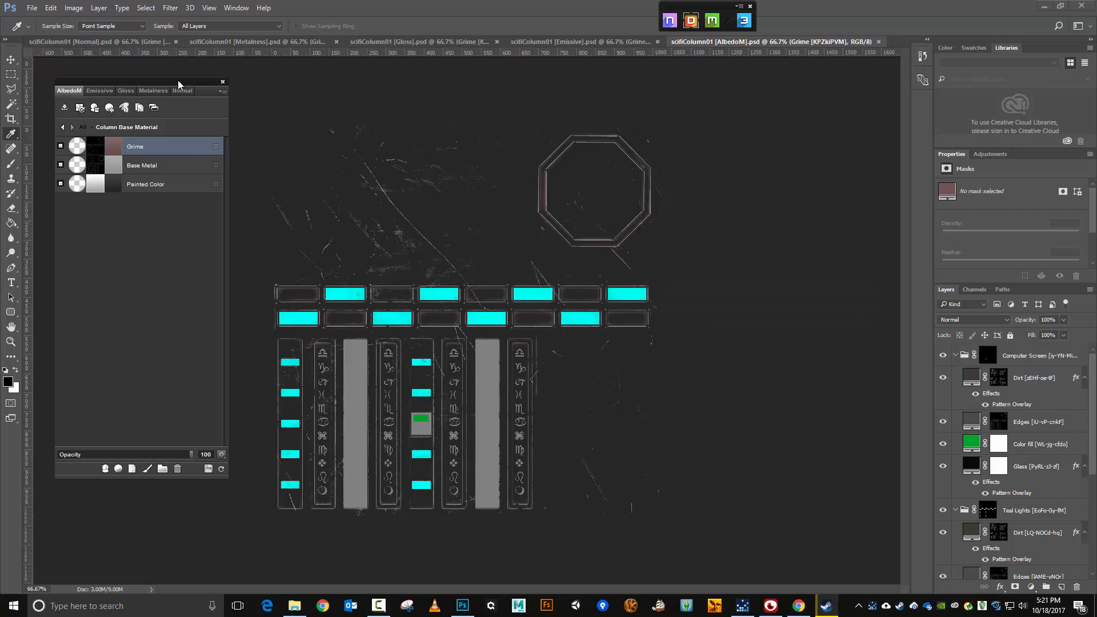
Close the DDO project without saving it.
click(223, 82)
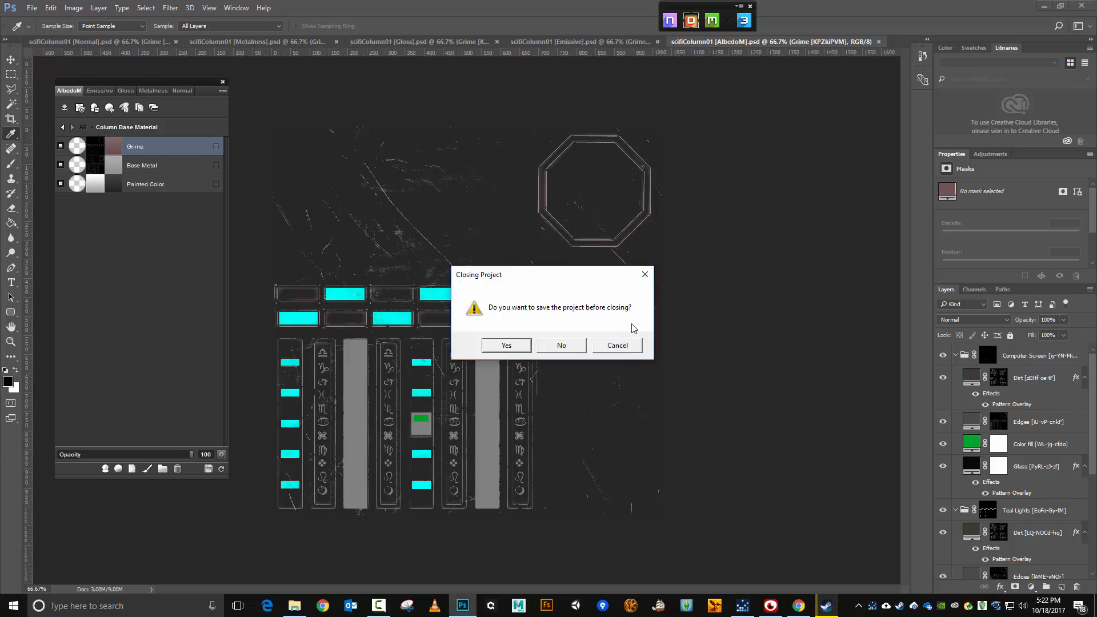
click(574, 346)
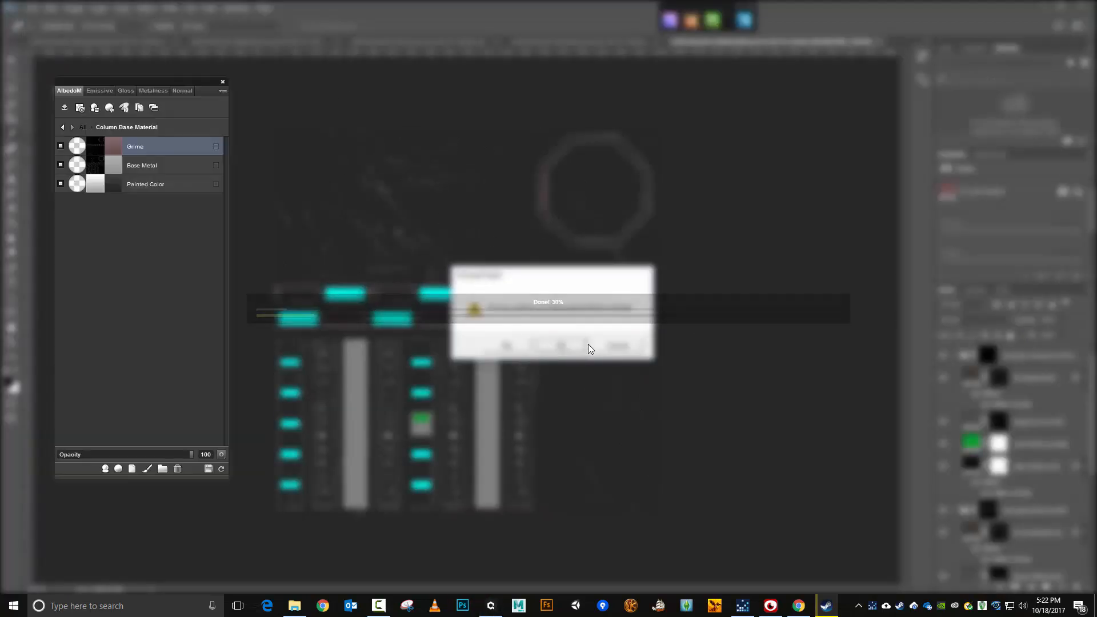
click(588, 343)
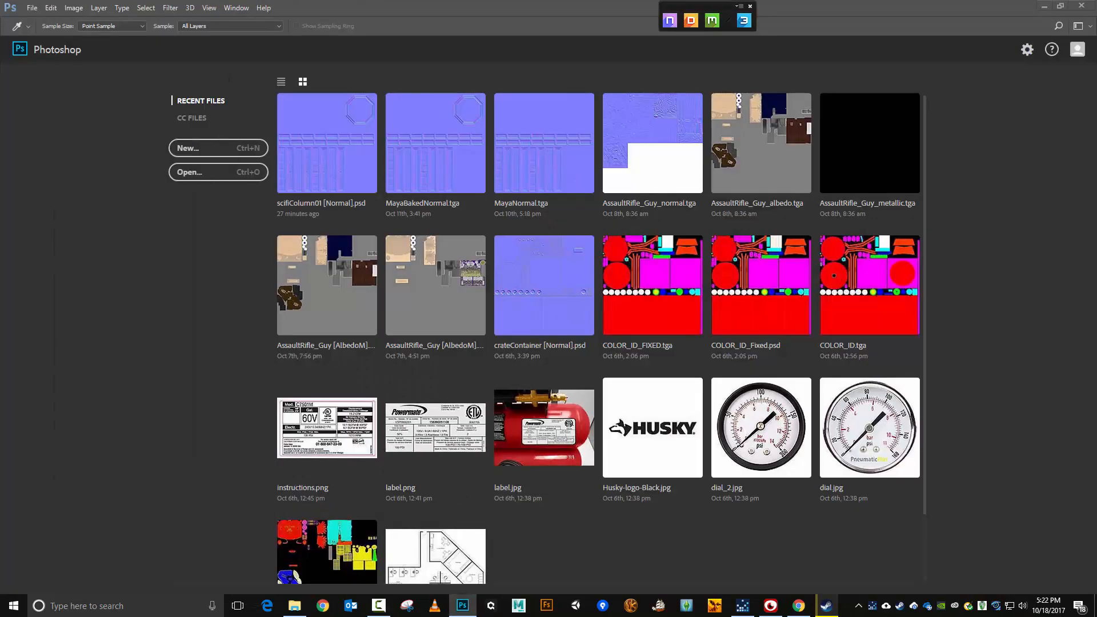
Switch to File Explorer, open the Normal_Baking_Example folder on the Desktop, and highlight the path portion preceding that folder name.
click(294, 605)
drag(503, 120, 453, 113)
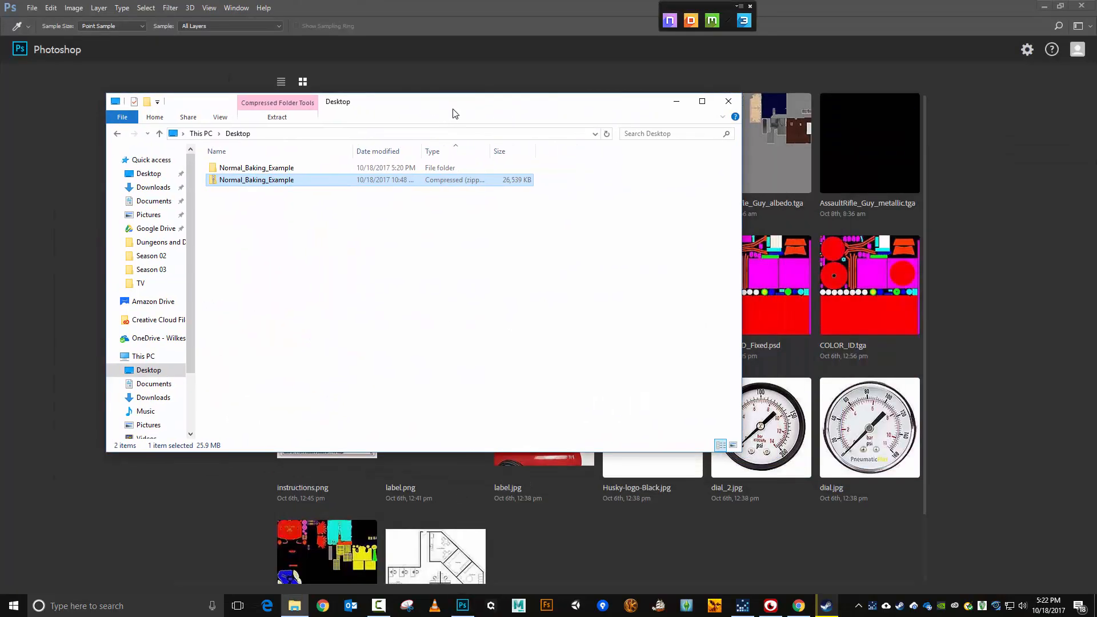
double_click(267, 168)
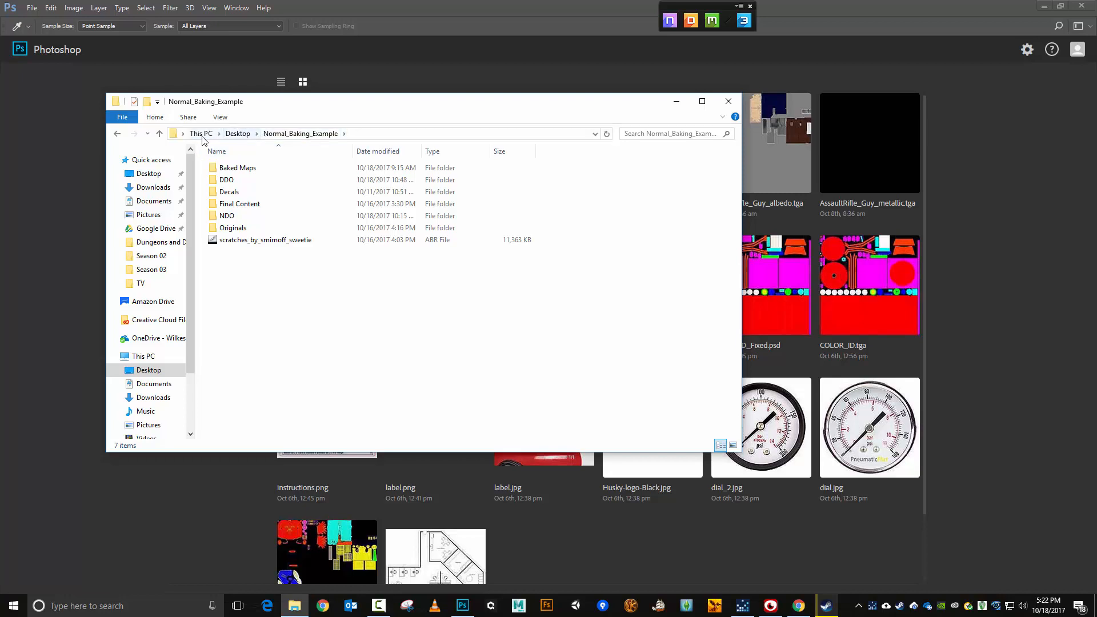
click(403, 136)
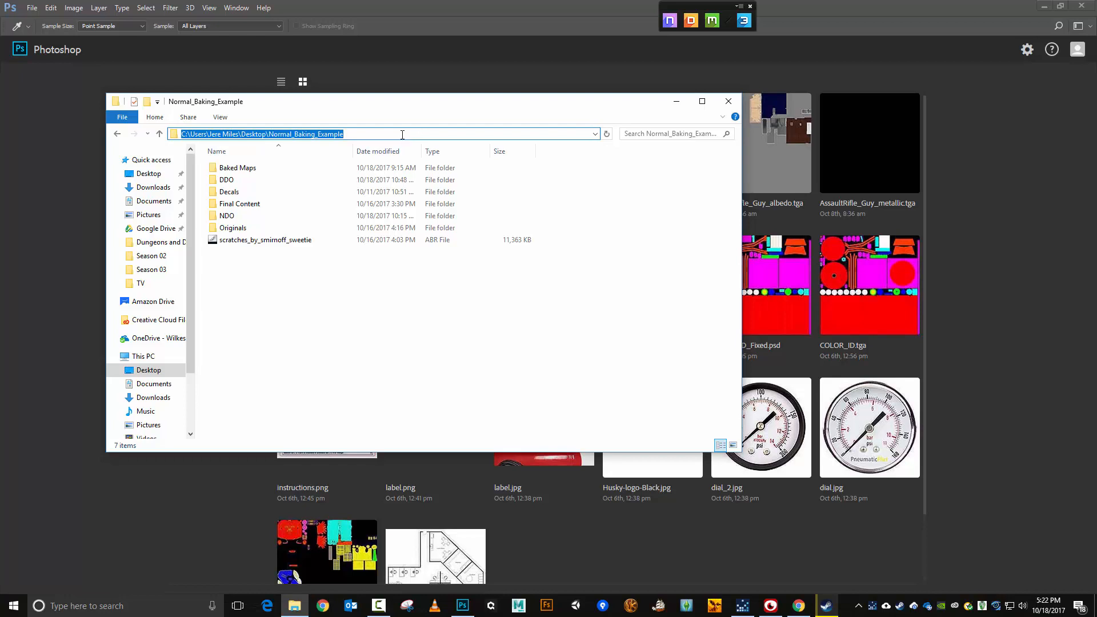
drag(266, 136, 172, 140)
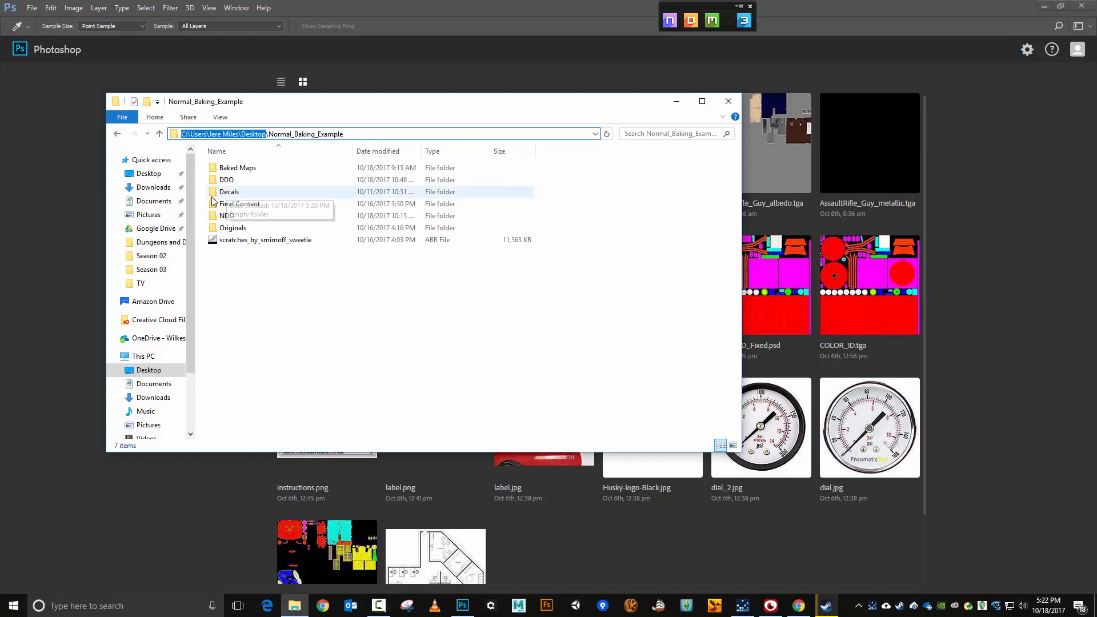
Open the DDO subfolder and highlight the part of its full path up to Desktop.
double_click(236, 181)
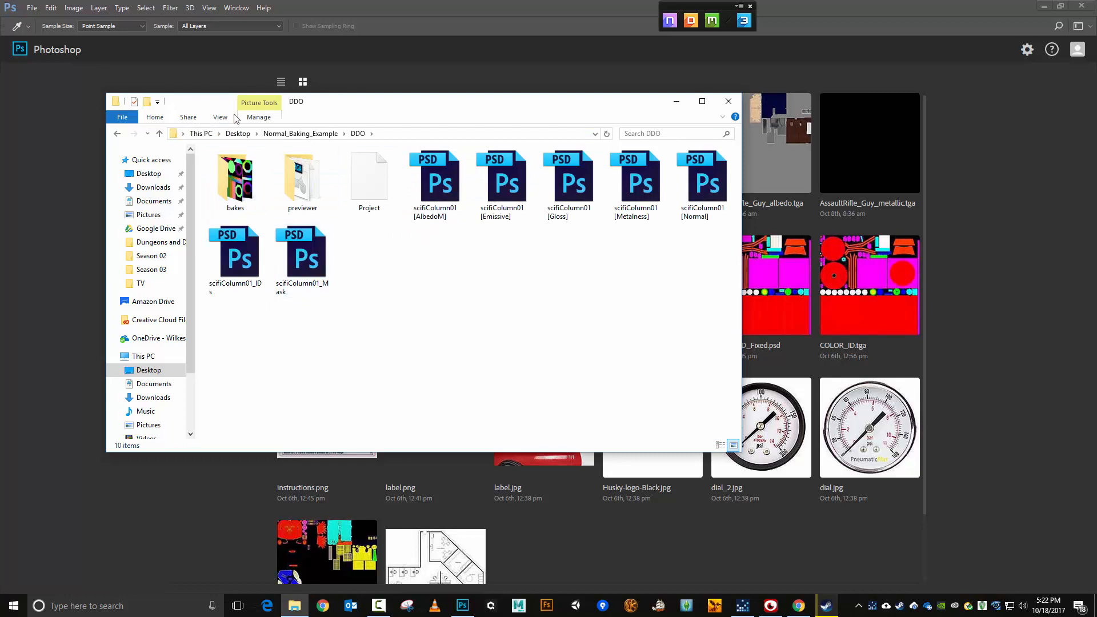
click(383, 134)
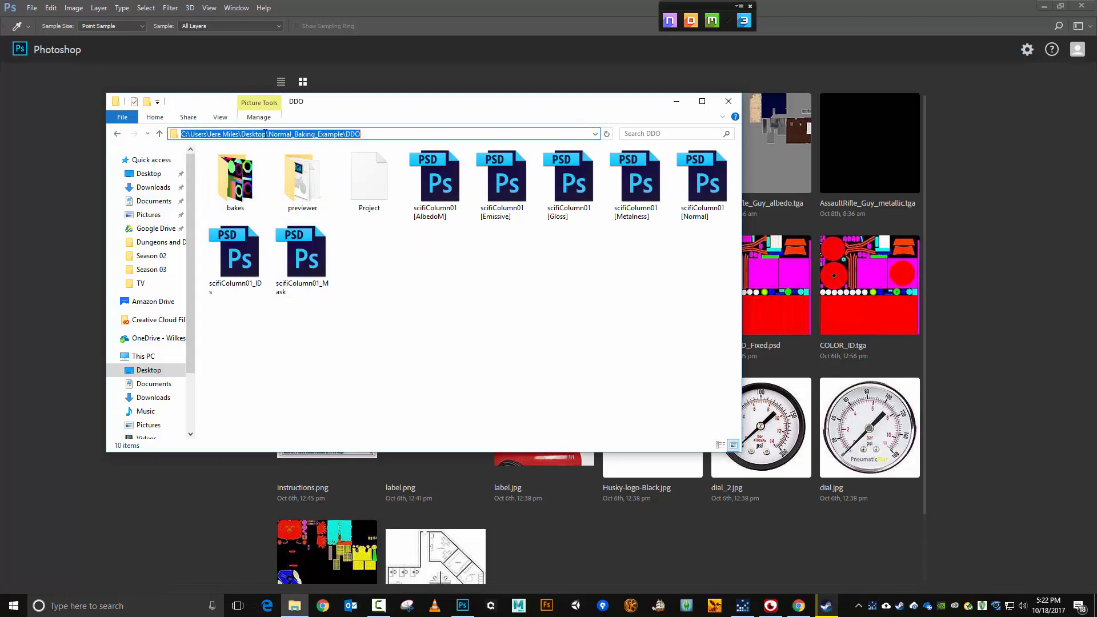
drag(265, 134, 172, 137)
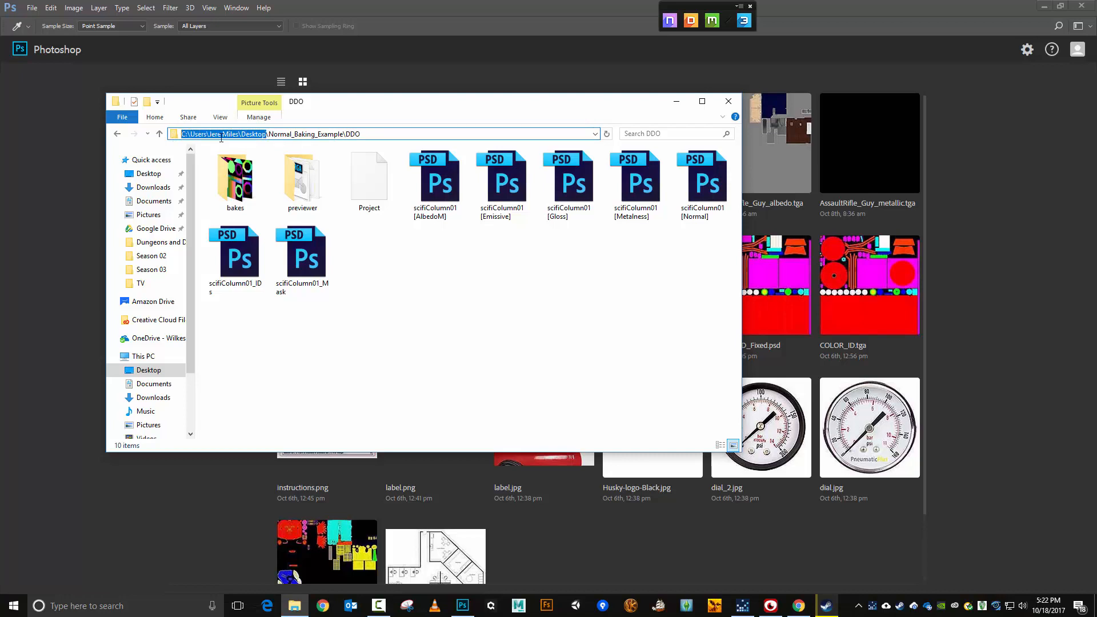
click(500, 355)
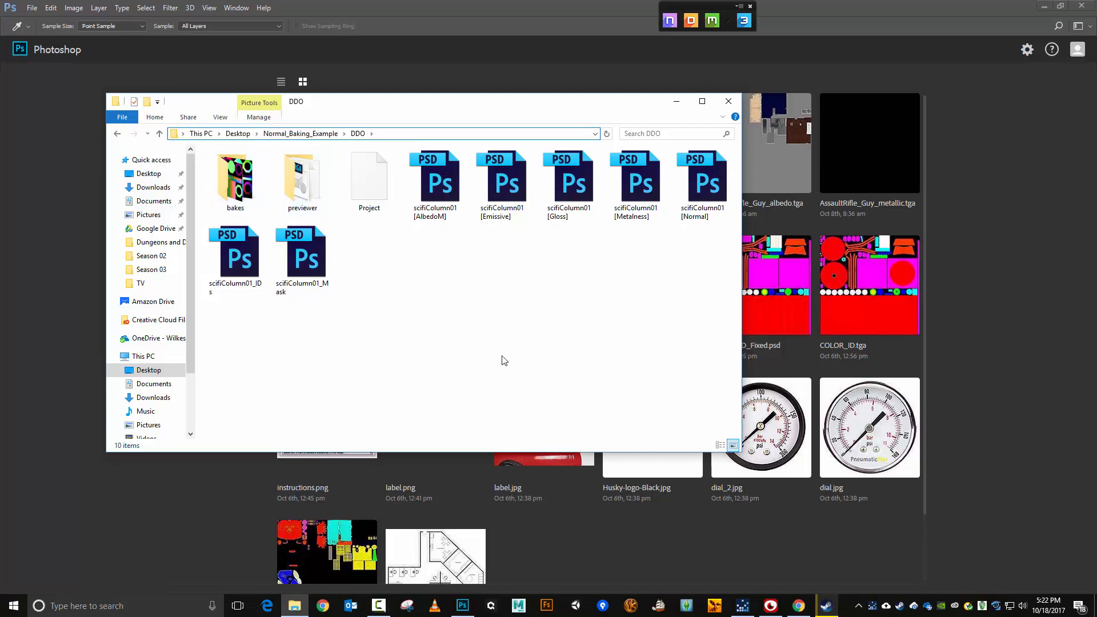
Open the Project file from the DDO folder for editing in Notepad++.
click(369, 184)
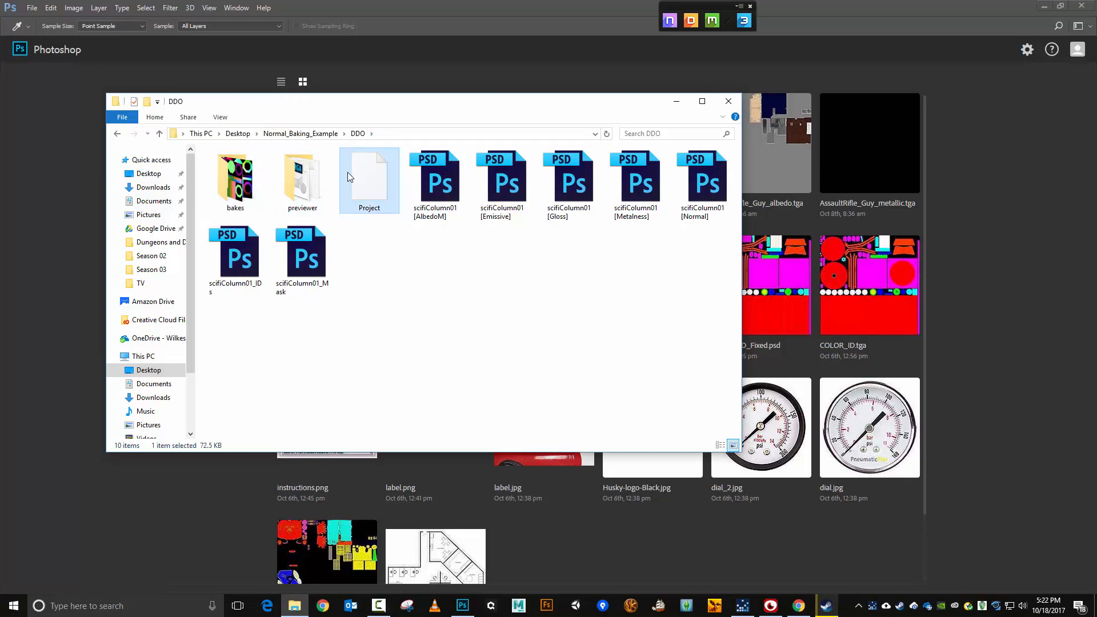
right_click(373, 172)
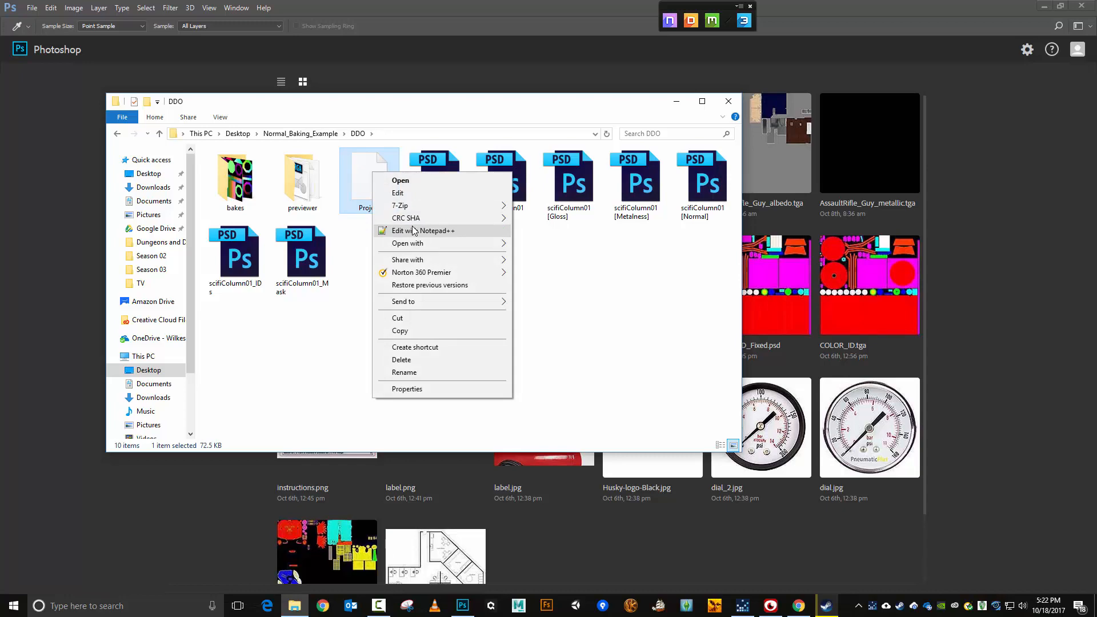
click(414, 231)
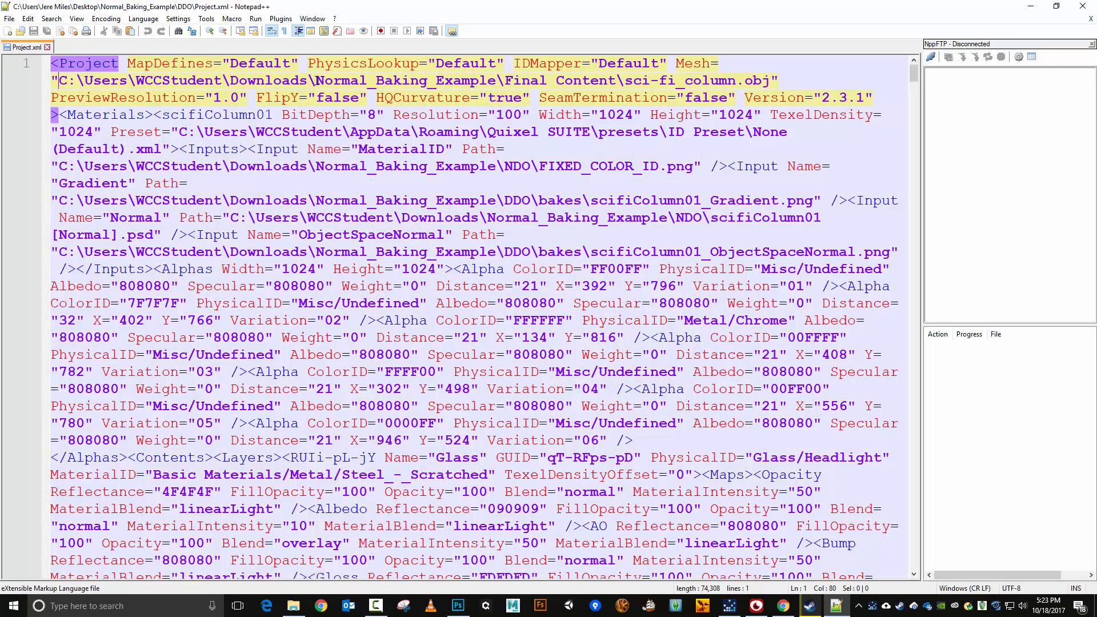
Replace all occurrences of C:\Users\WCCStudent\Downloads in Project.xml with the current user's Desktop path and check the folder names following it.
drag(315, 80, 495, 82)
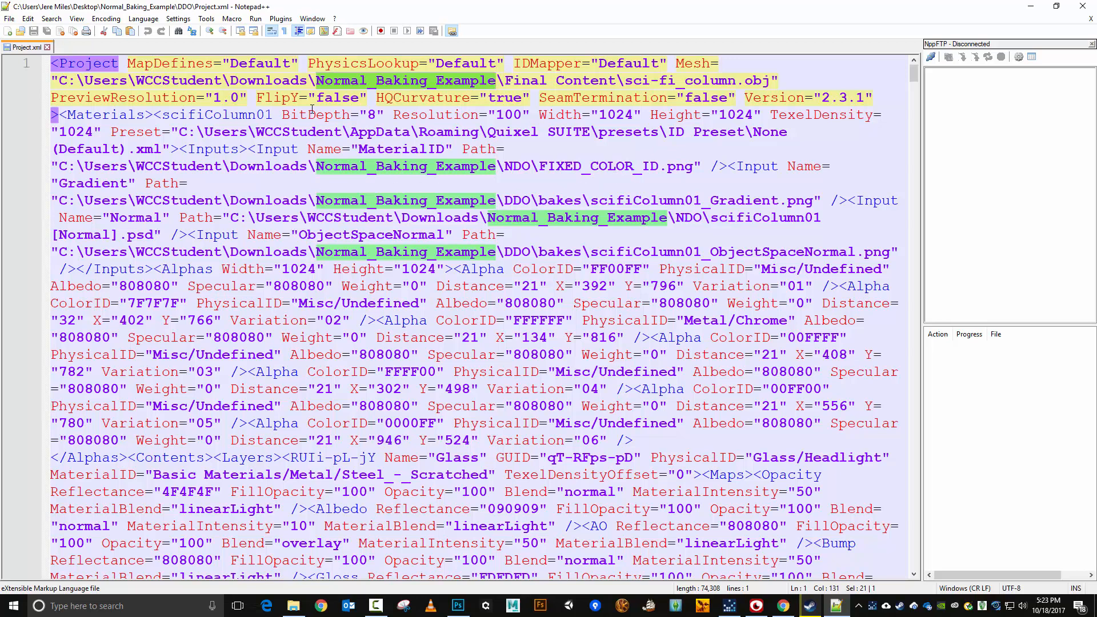
drag(309, 80, 59, 80)
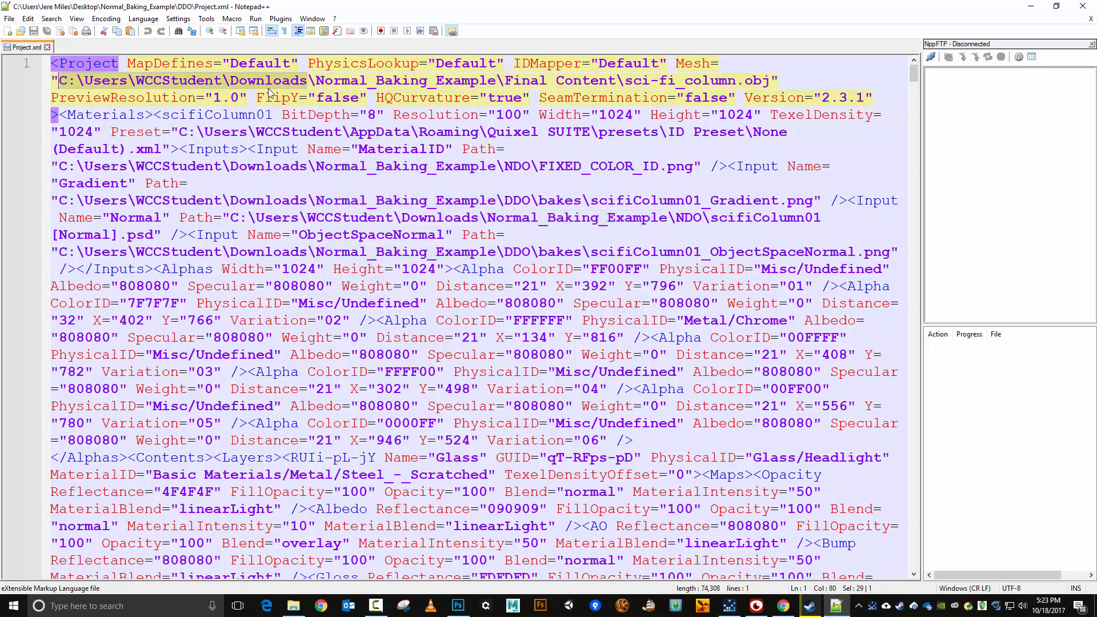
click(308, 80)
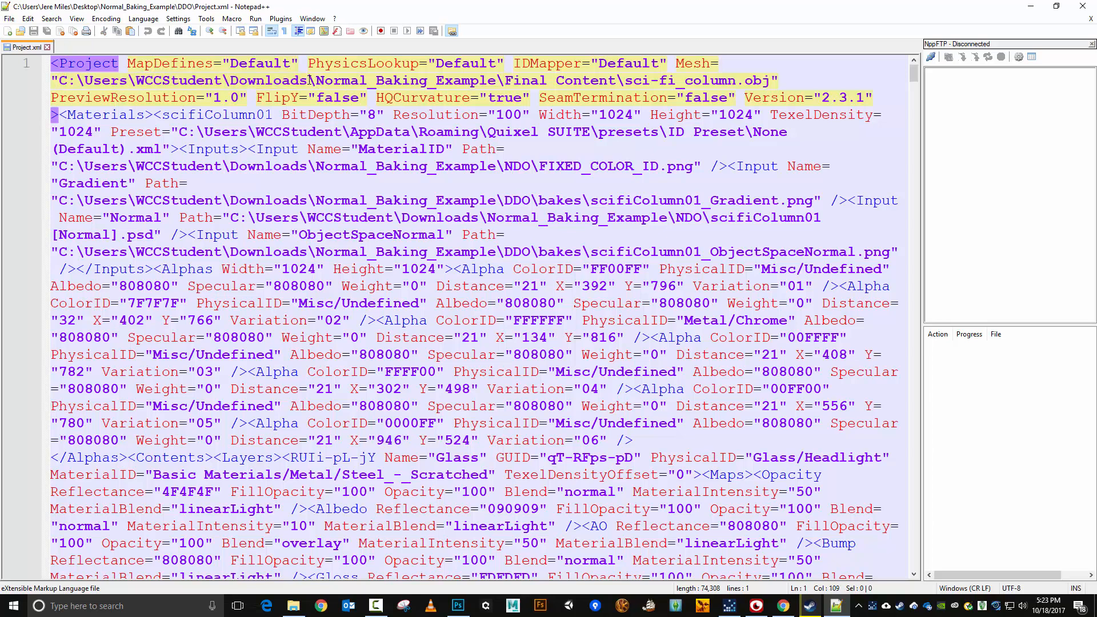
drag(310, 80, 55, 84)
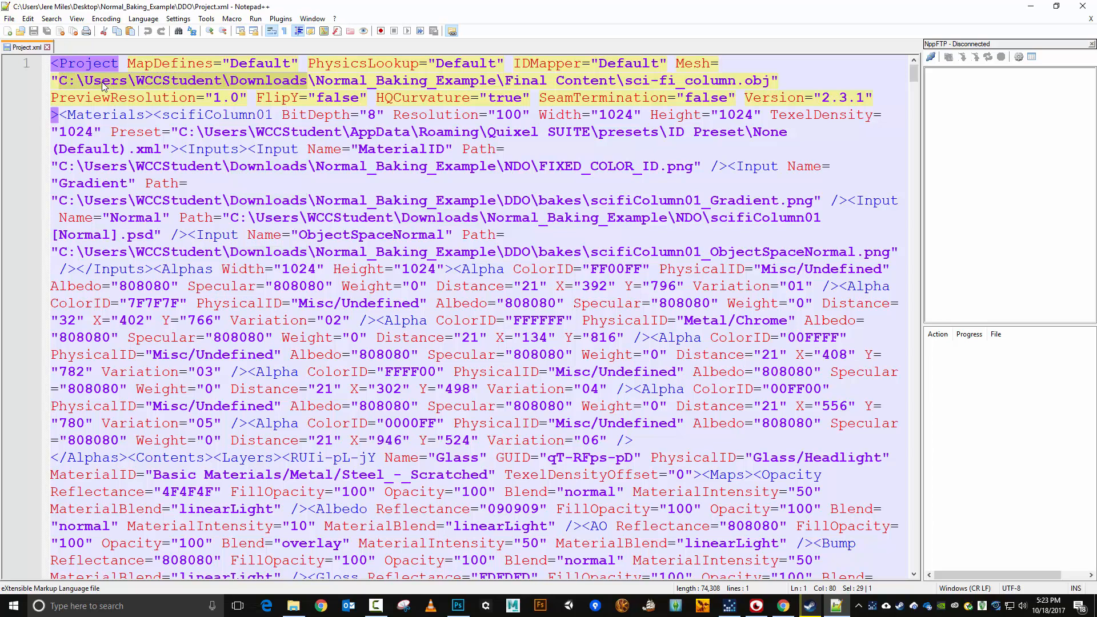
click(28, 19)
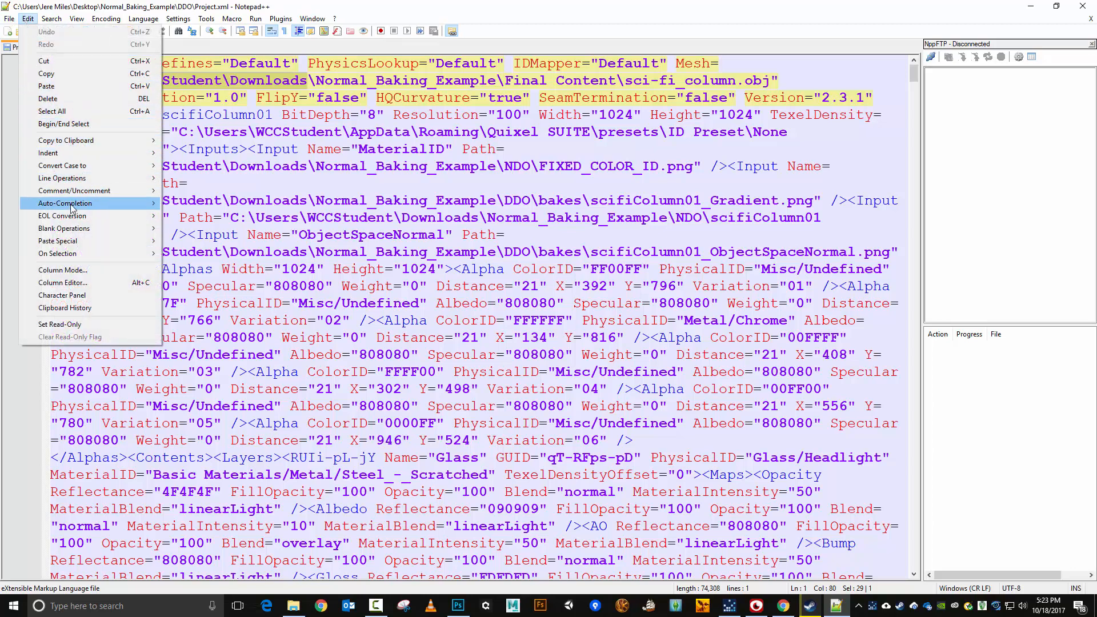
mouse_move(56, 21)
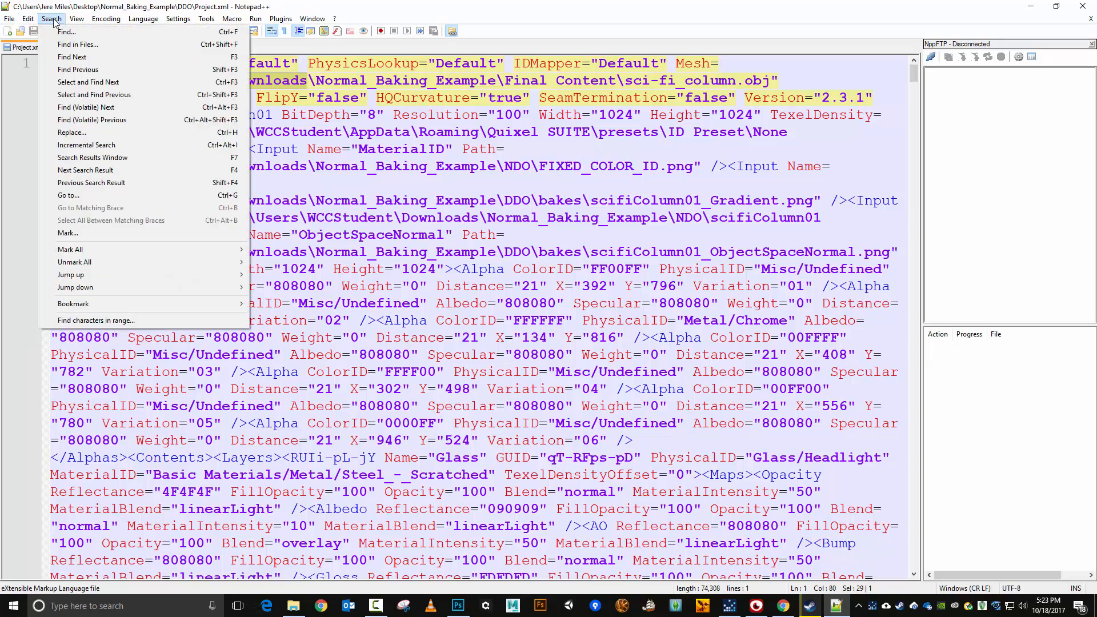
click(71, 132)
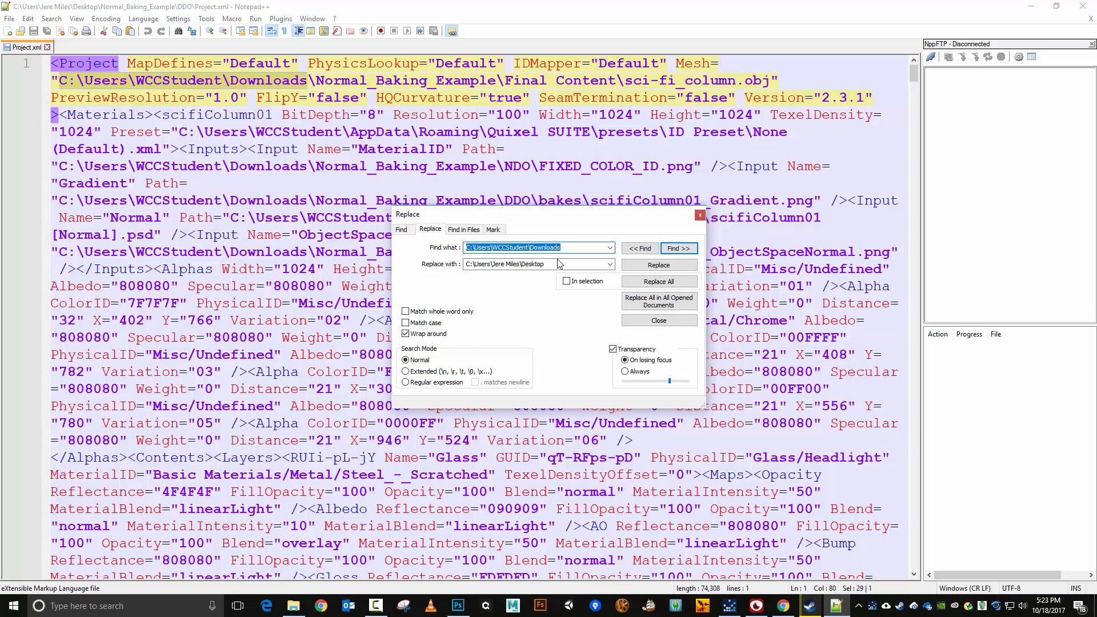
drag(560, 264, 461, 270)
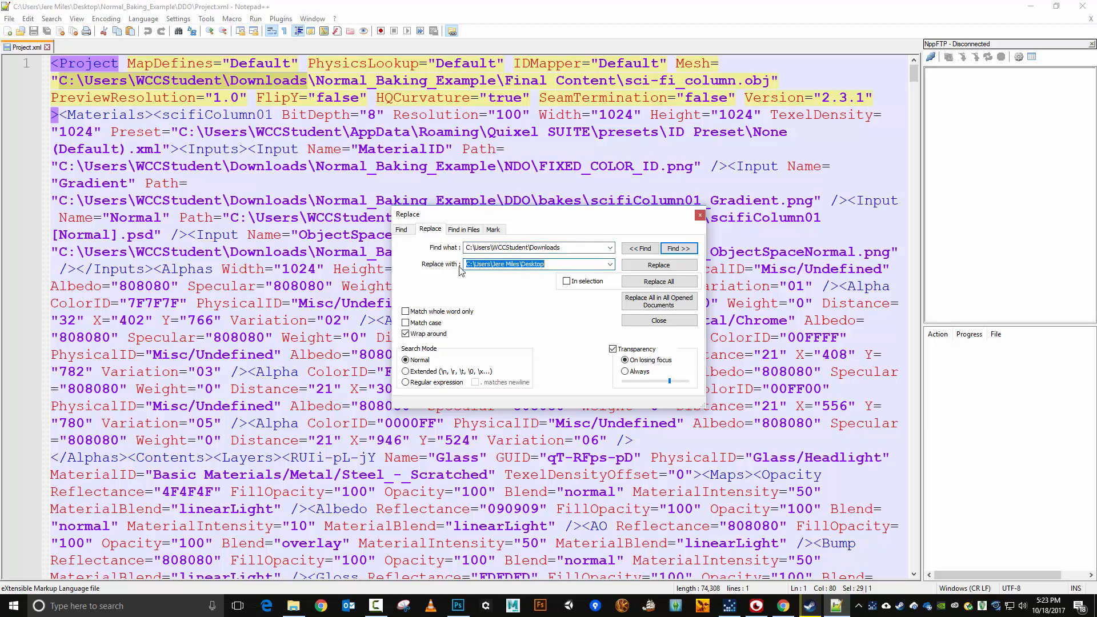
key(End)
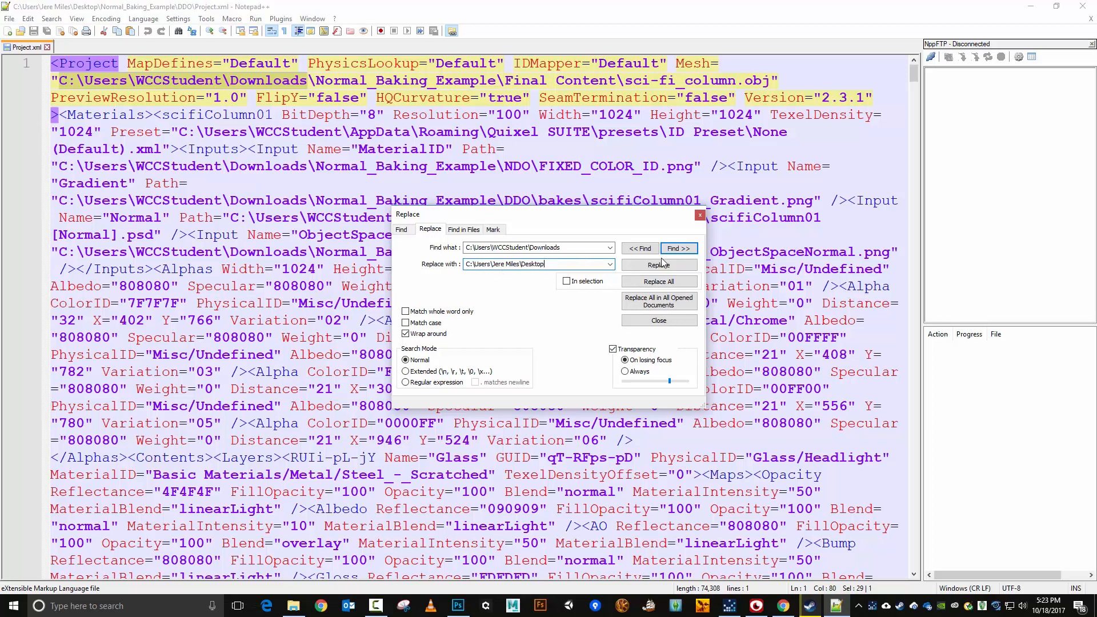
click(669, 283)
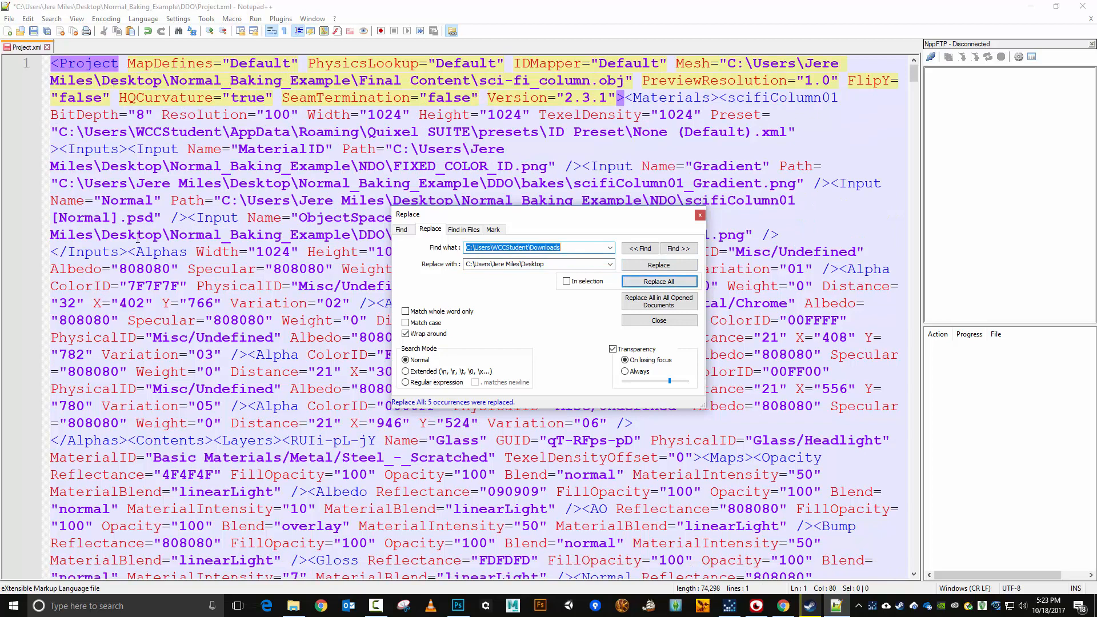
click(700, 215)
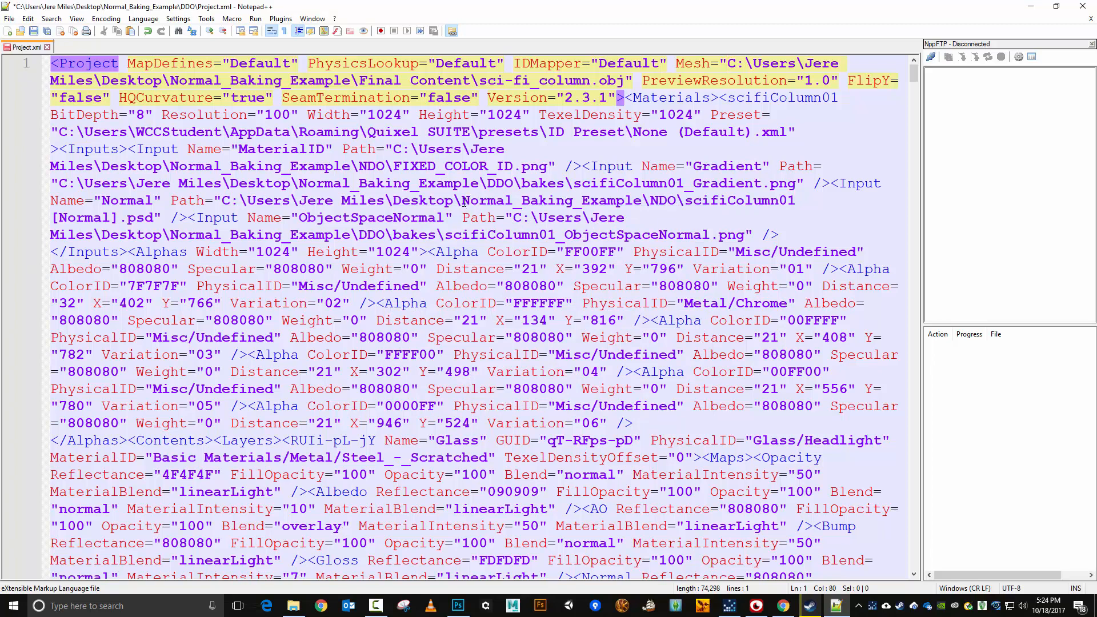
drag(463, 201, 644, 201)
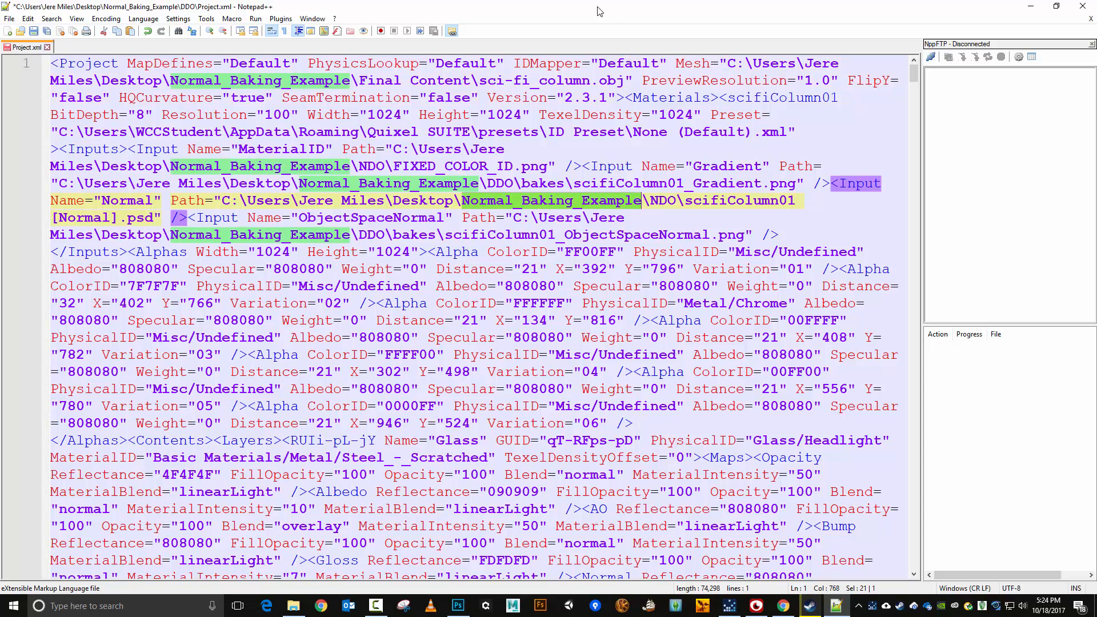
Save the edited Project.xml, close Notepad++ and switch back to Photoshop.
key(ctrl+s)
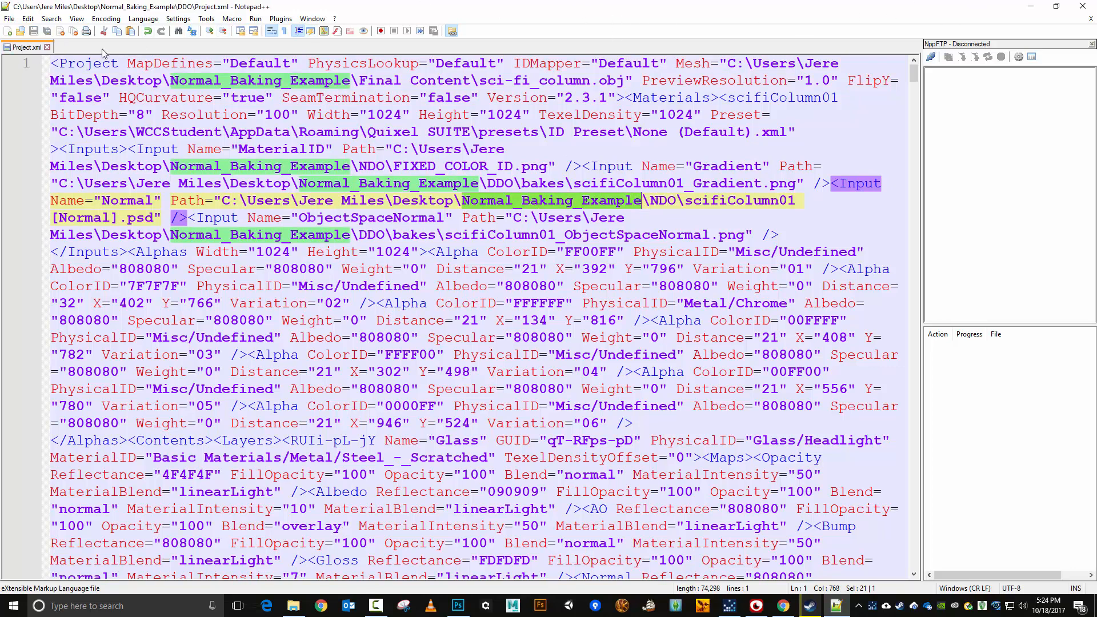
click(1086, 8)
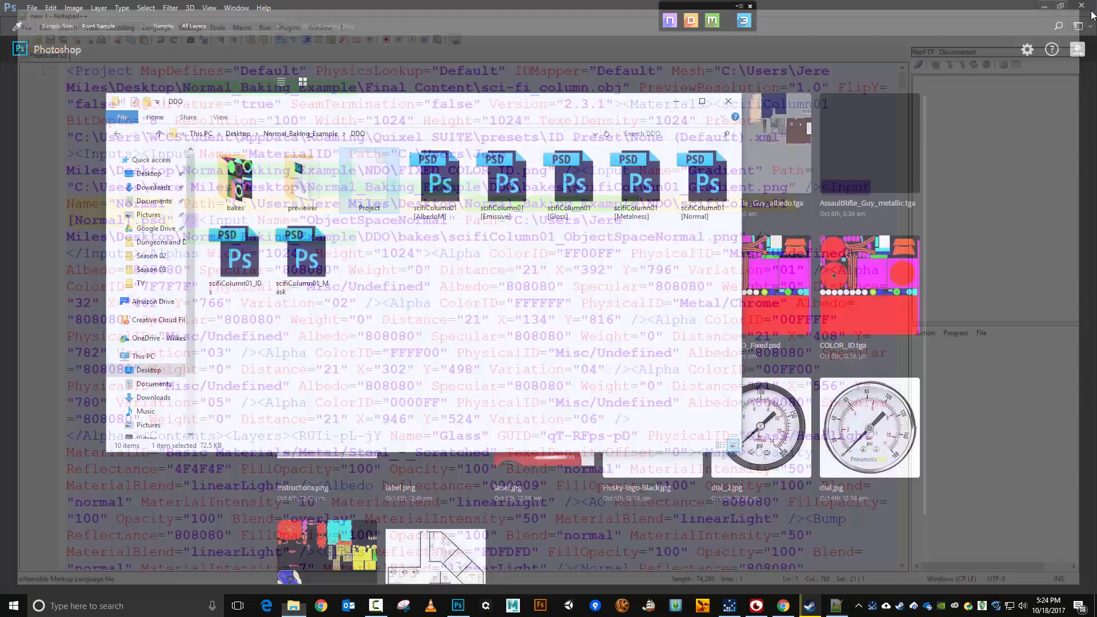
click(882, 4)
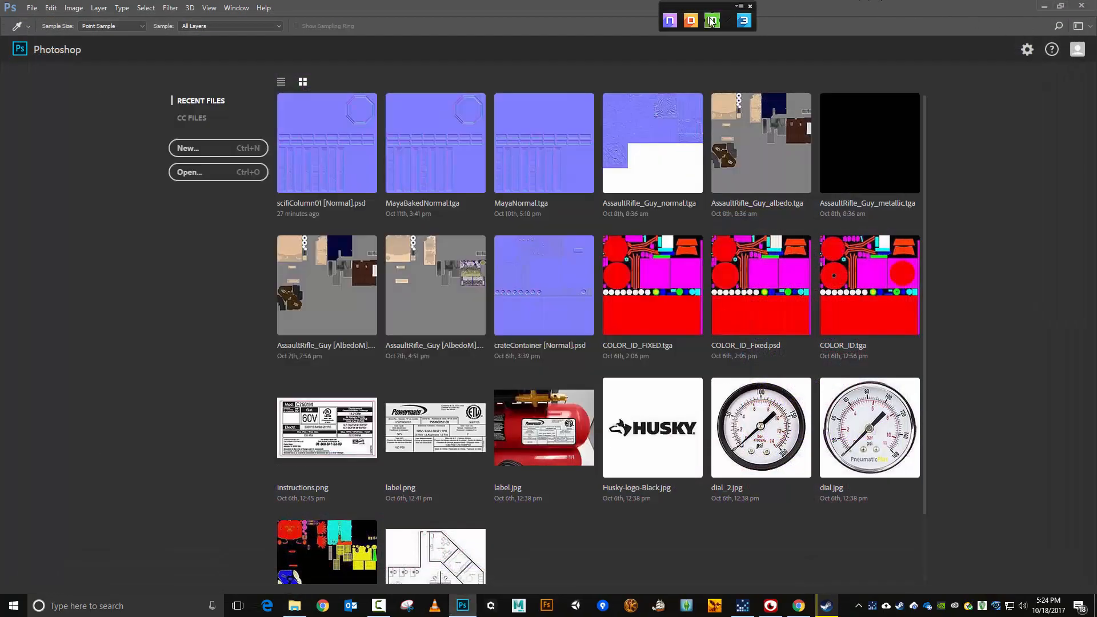
Launch DDO and load the Project file from the DDO folder inside Normal_Baking_Example.
click(690, 21)
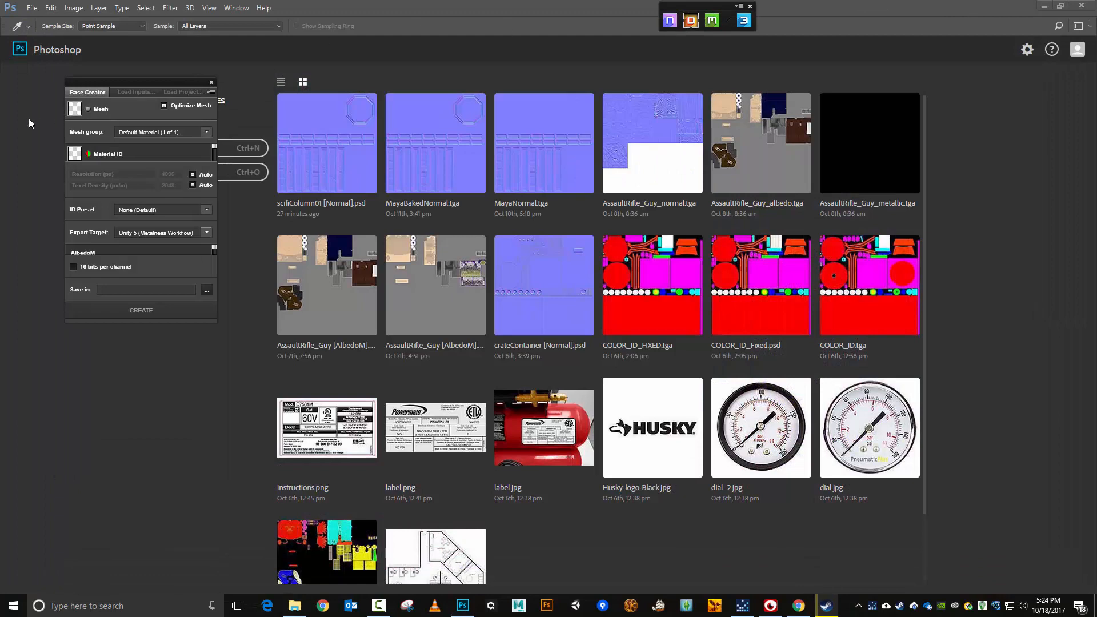
click(176, 91)
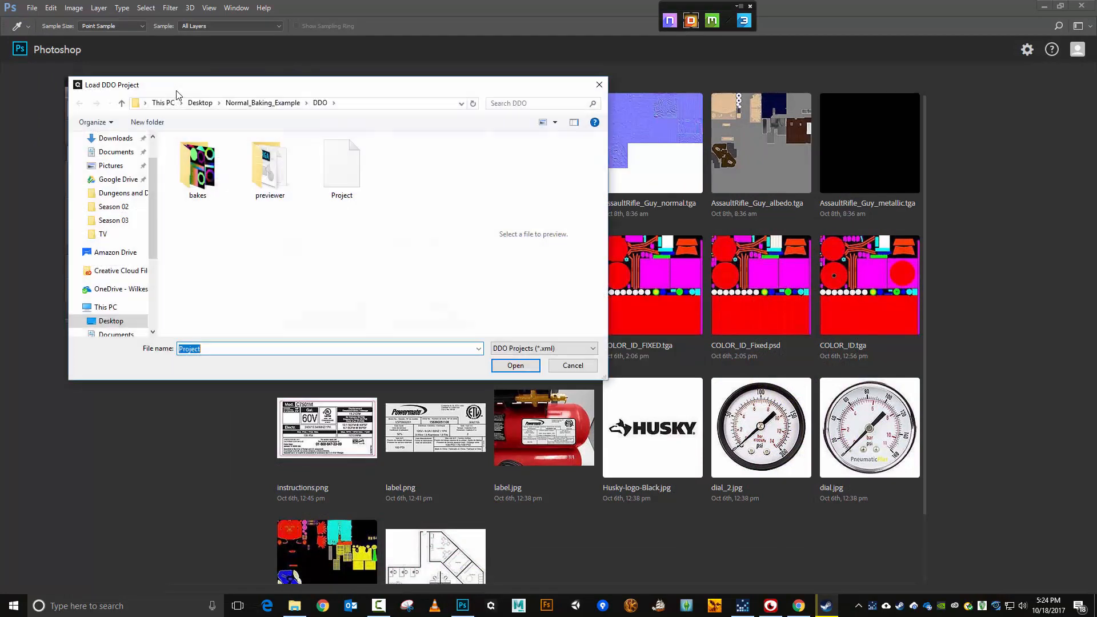
click(323, 167)
double_click(323, 167)
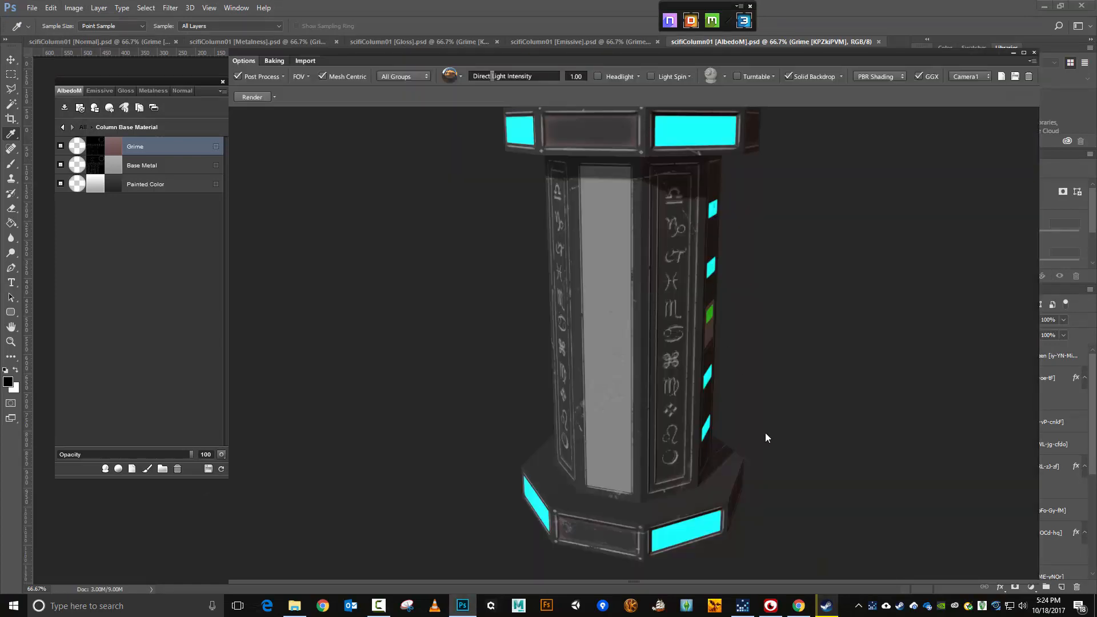
Inspect the textured column in the 3DO preview, checking the keypad panel, teal lights and engraved symbols up close.
drag(787, 403, 821, 208)
scroll(663, 316, up, 3)
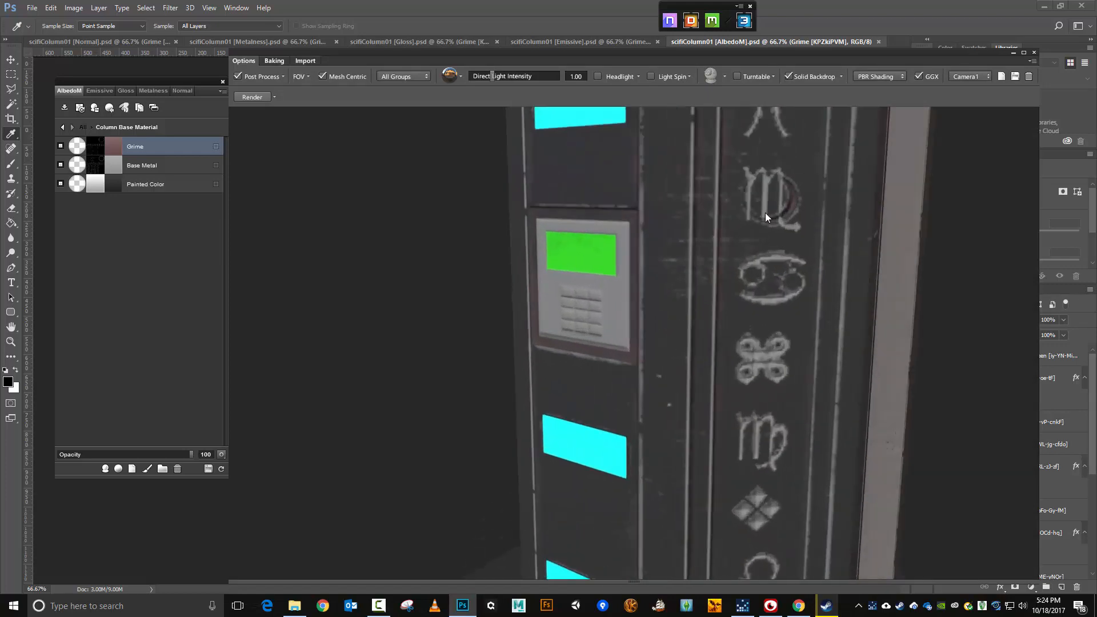
drag(798, 415, 708, 419)
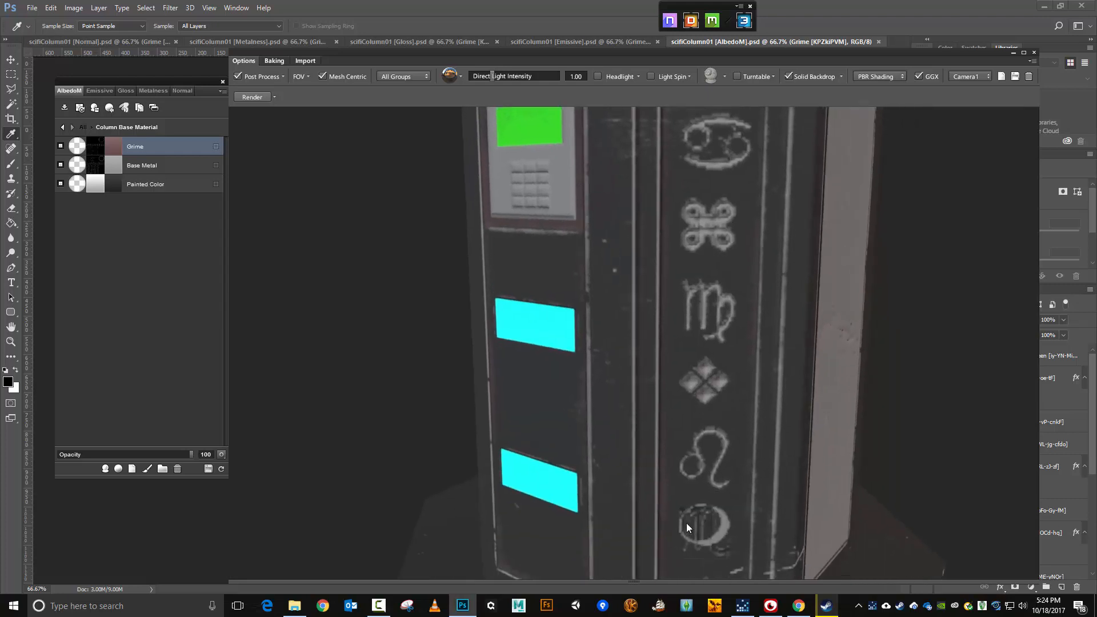
drag(777, 240, 781, 431)
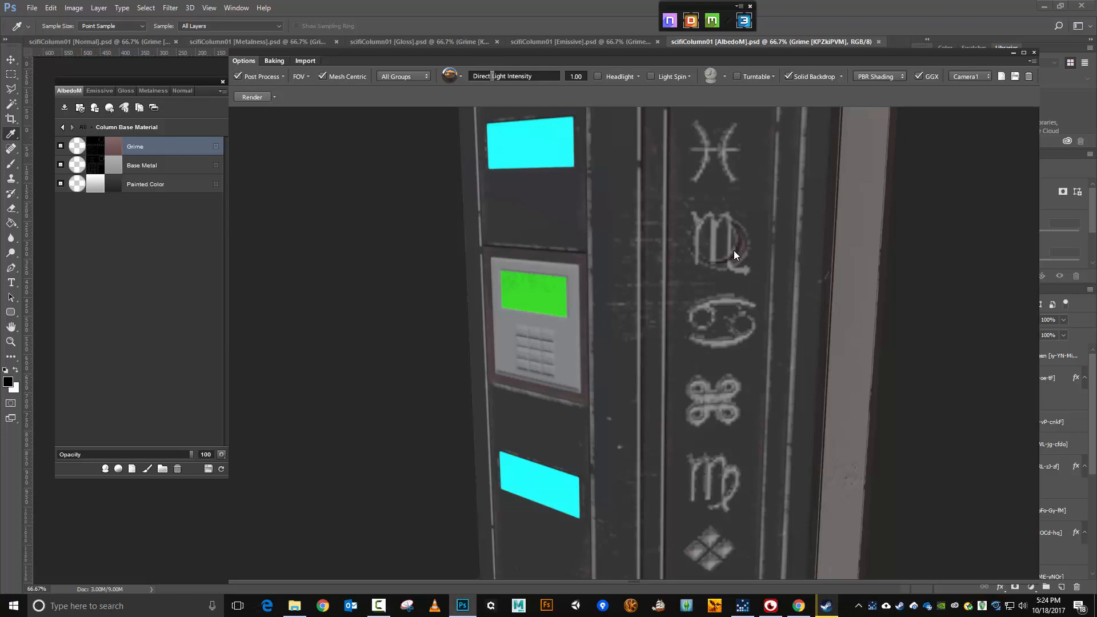
scroll(733, 250, down, 5)
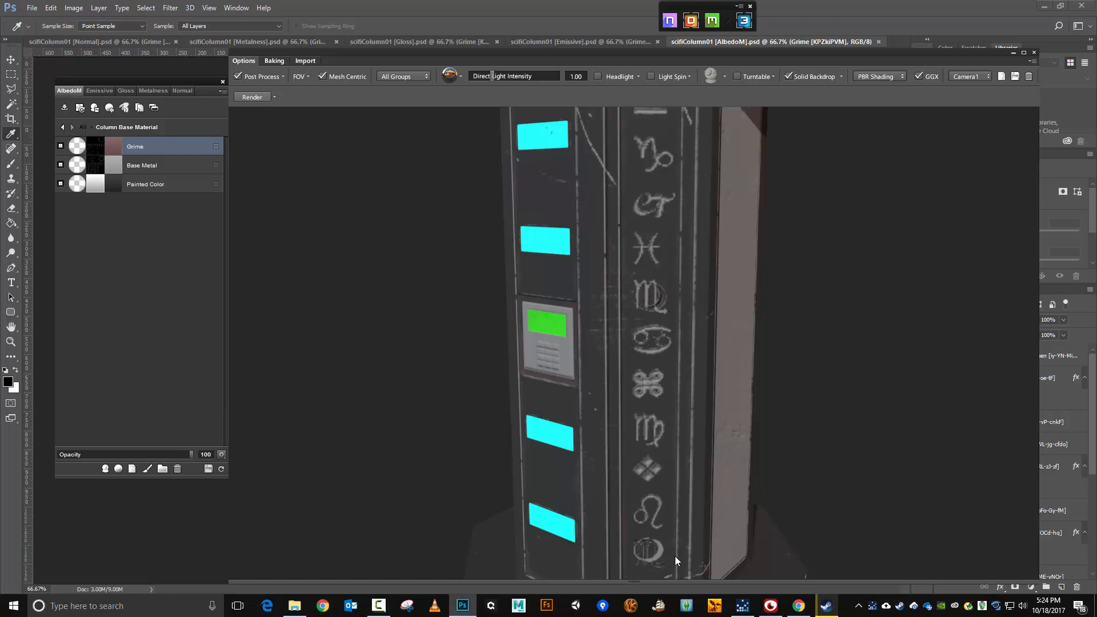
Close the 3DO preview and close the DDO project without saving it.
click(1034, 53)
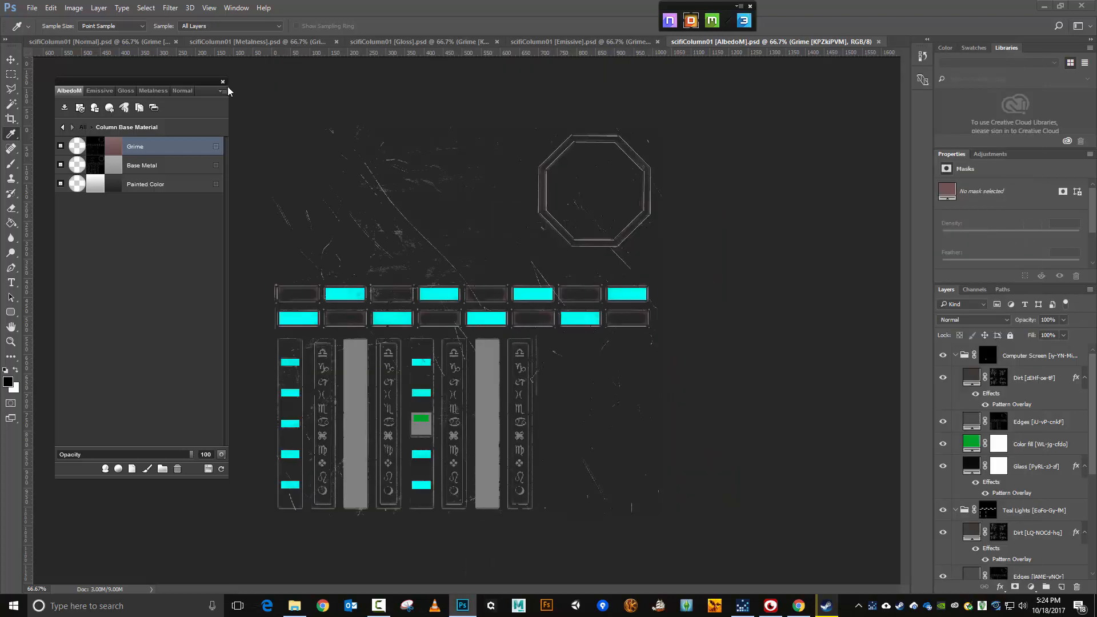
click(223, 82)
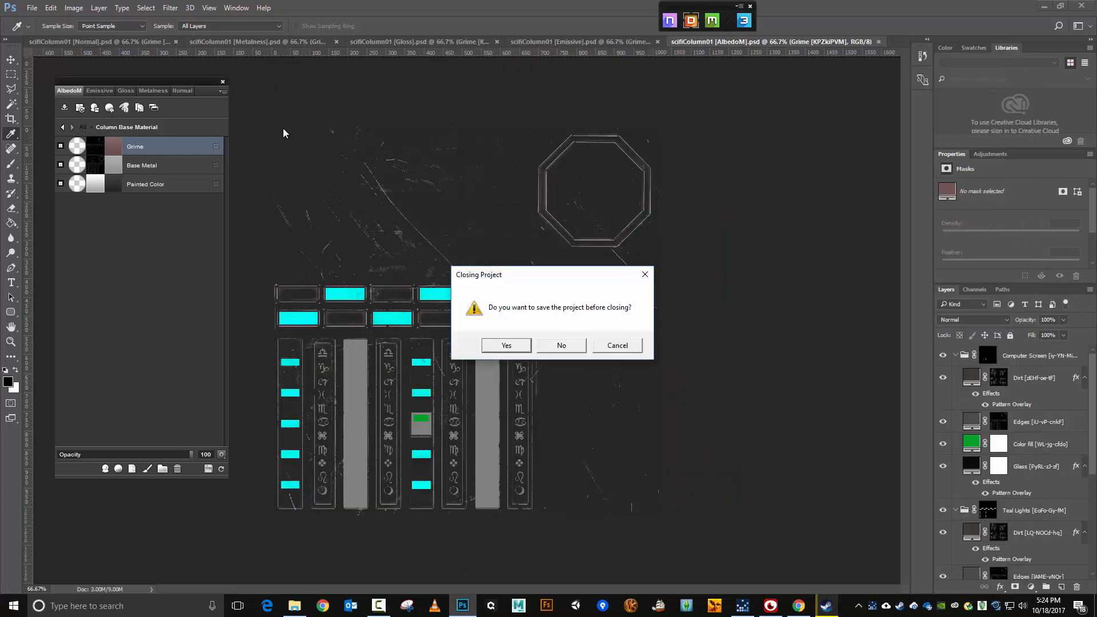
click(560, 346)
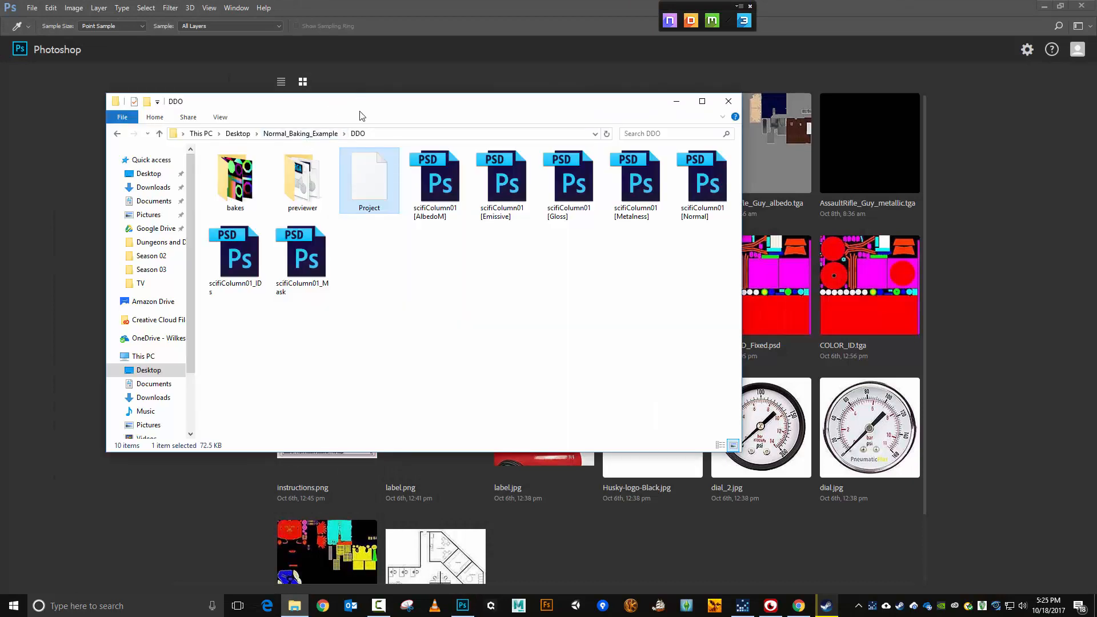
Open scifiColumn01 [Normal].psd from Normal_Baking_Example's NDO folder in Photoshop, and launch NDO with its window clear of the canvas.
drag(552, 104, 777, 94)
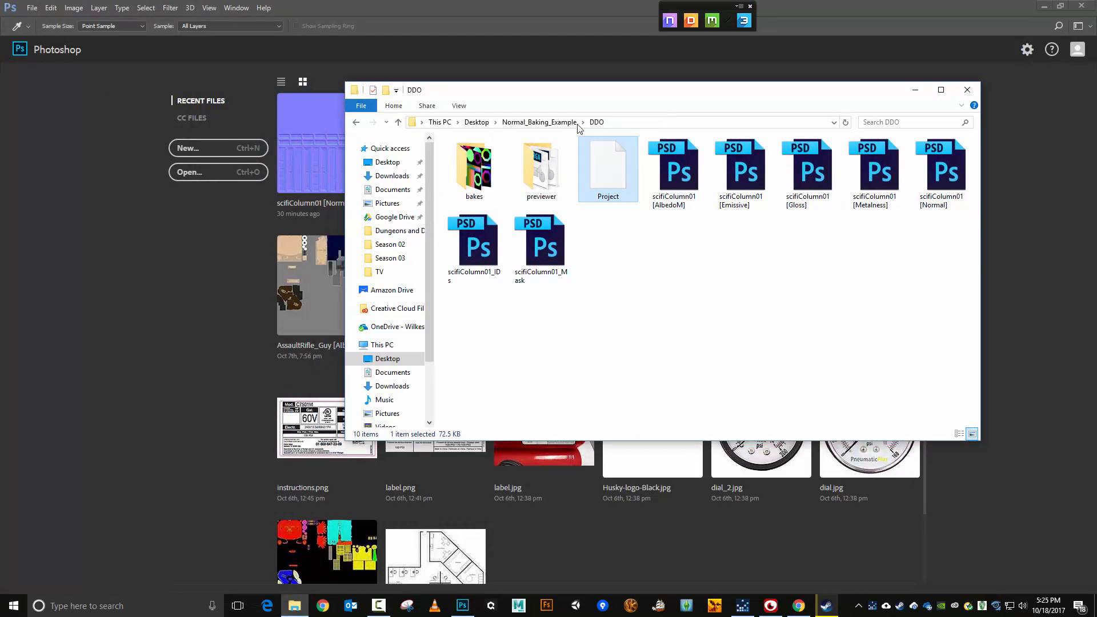
click(557, 124)
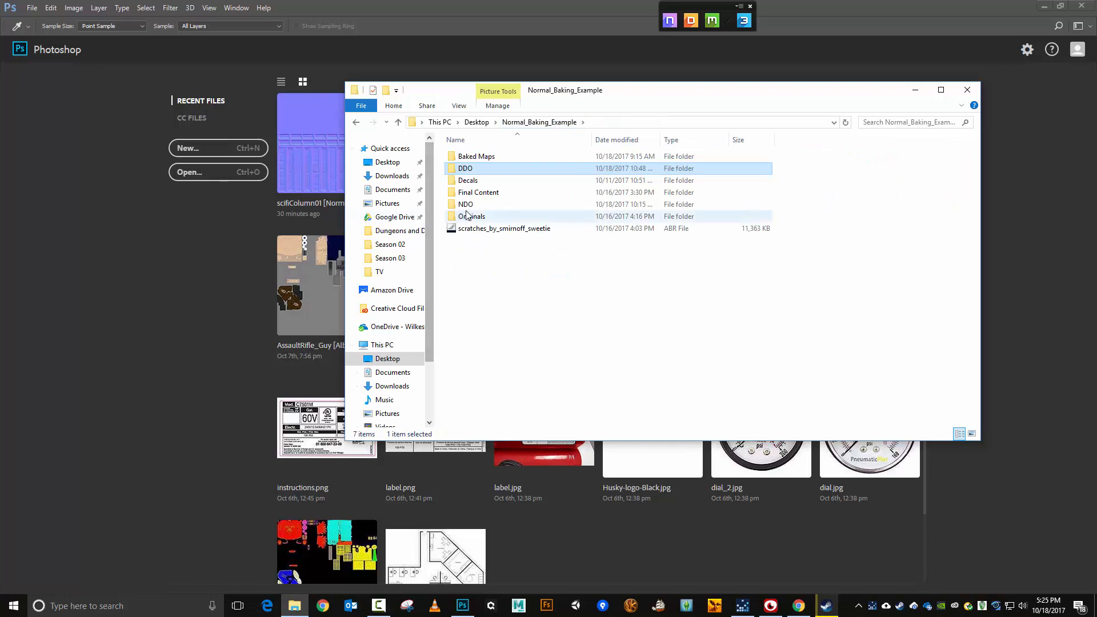
double_click(491, 205)
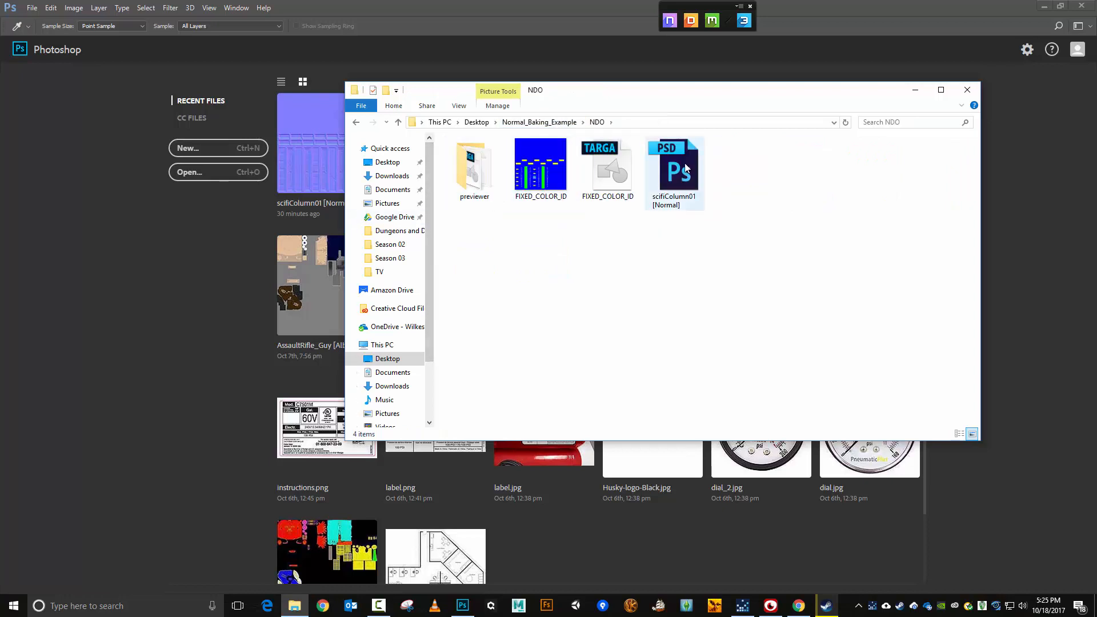
drag(687, 191, 268, 70)
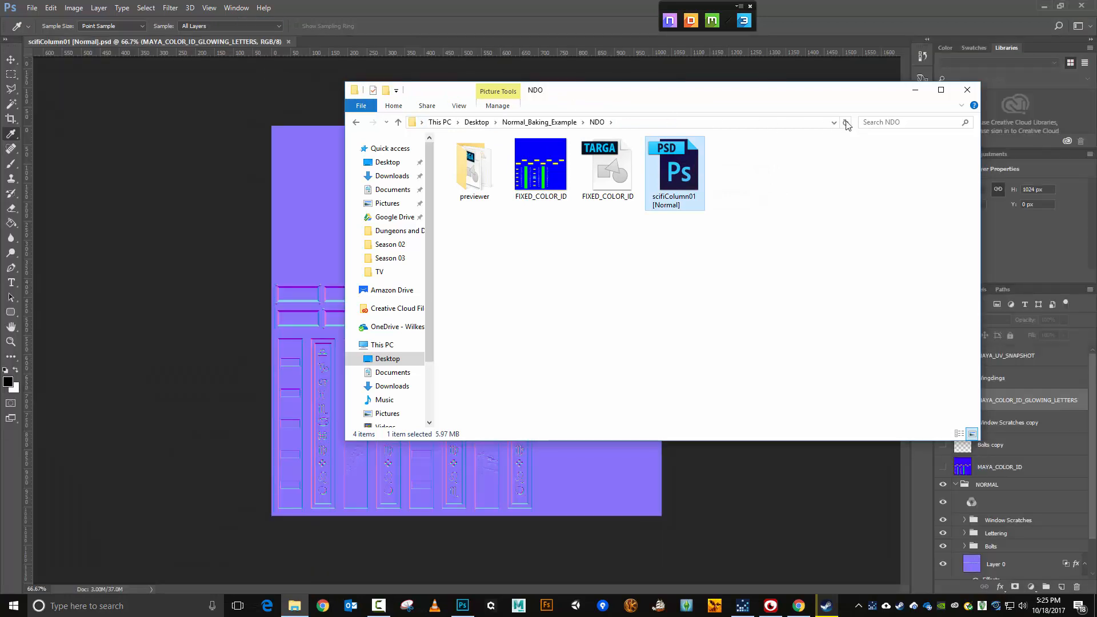
click(913, 94)
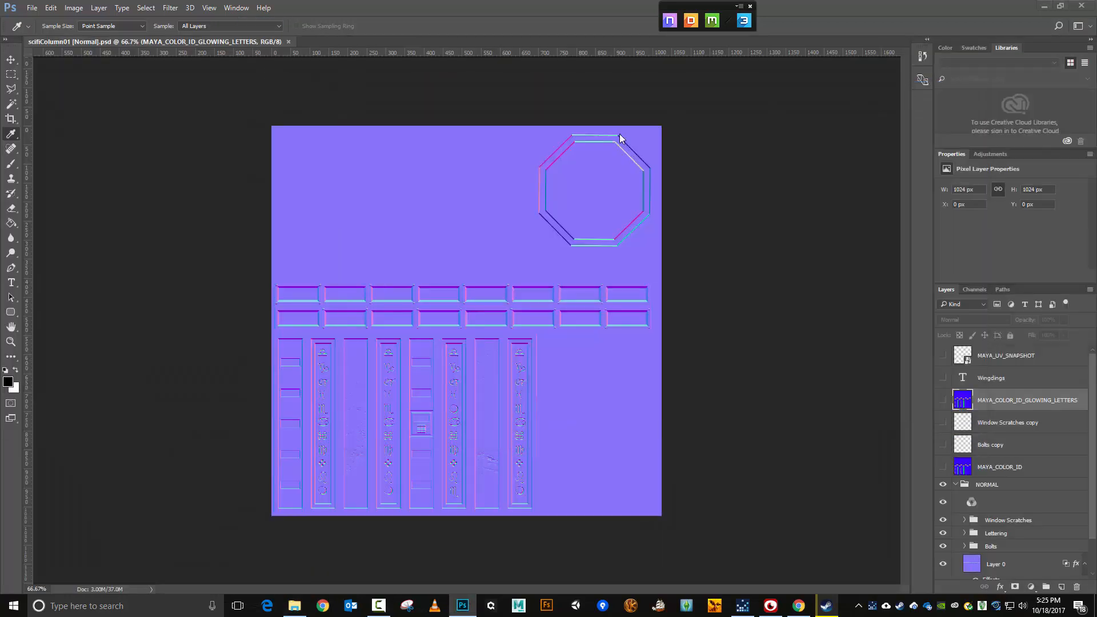
click(670, 22)
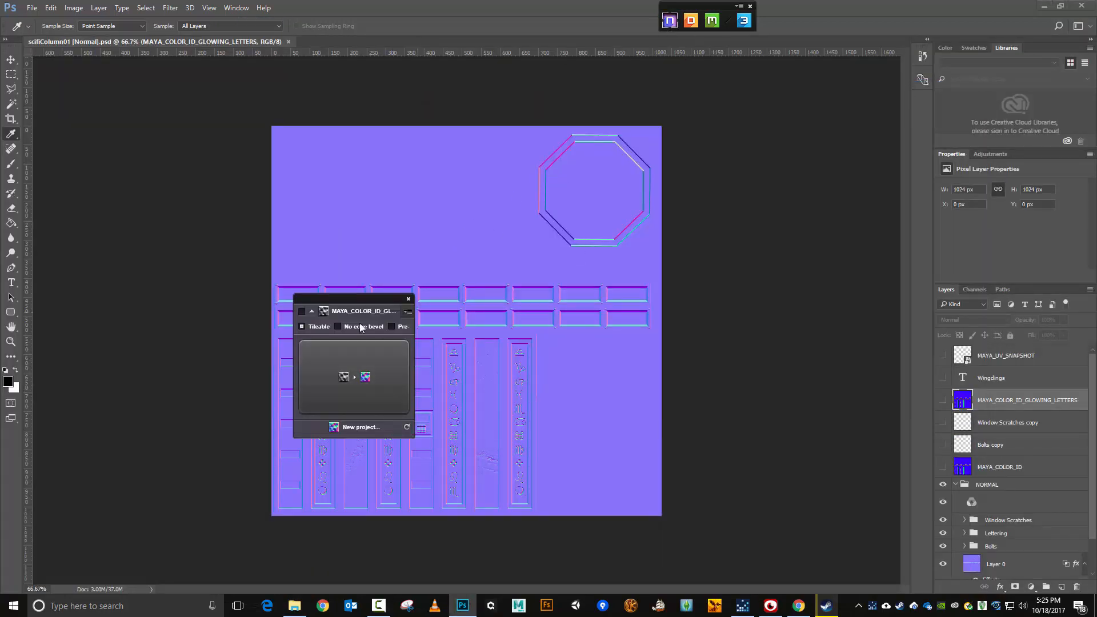
drag(361, 300, 146, 146)
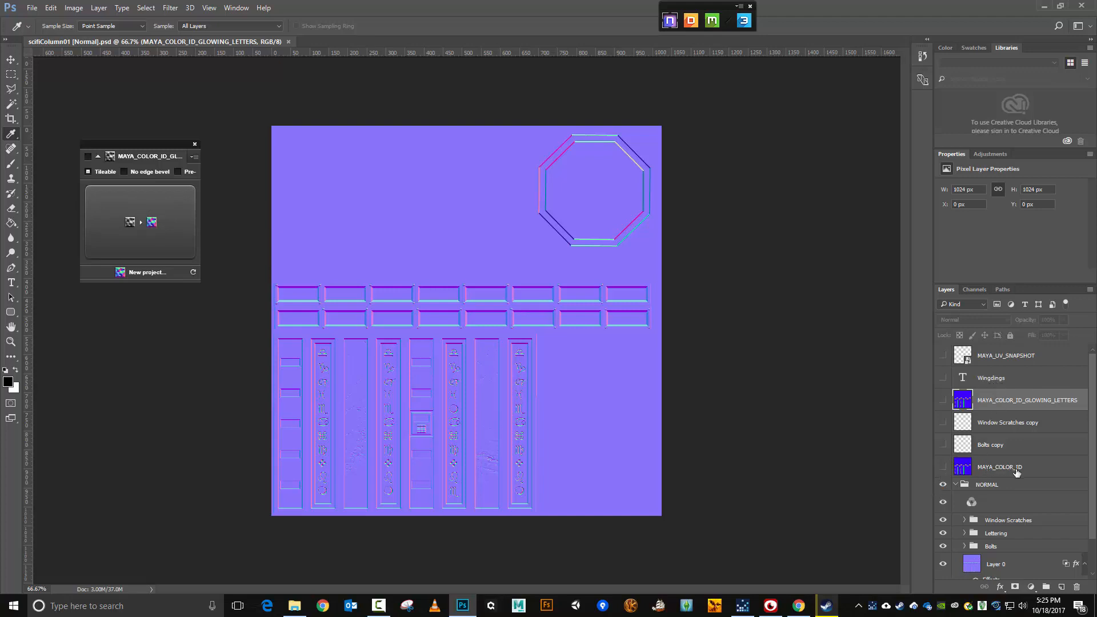
Preview the MAYA_COLOR_ID_GLOWING_LETTERS layer and hide it again, leaving the MAYA_COLOR_ID and Wingdings layers shown instead.
click(944, 400)
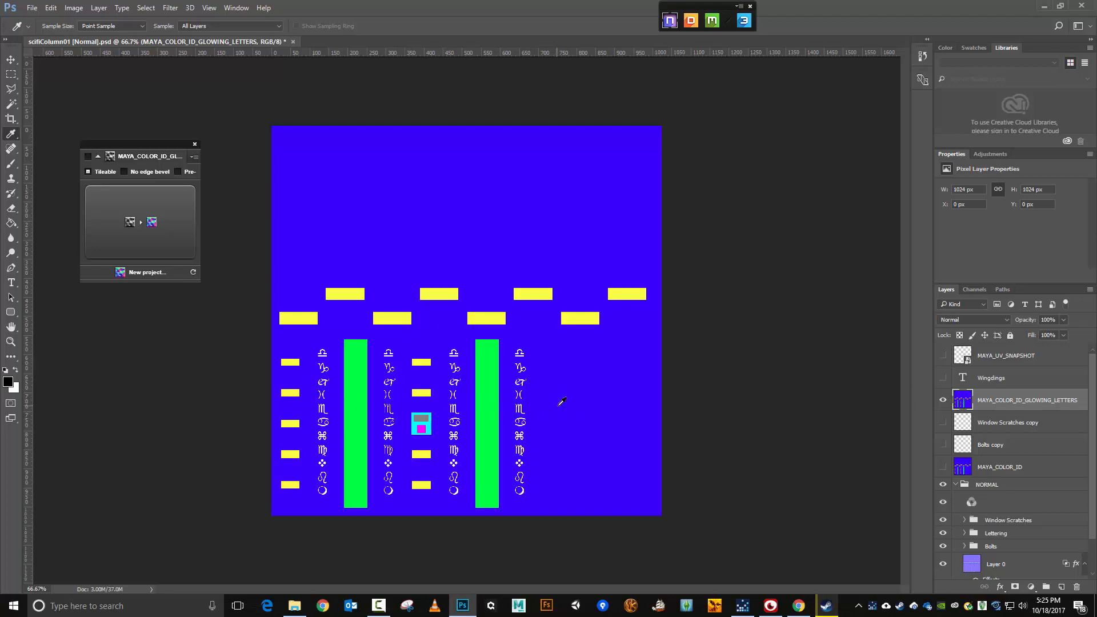
click(943, 402)
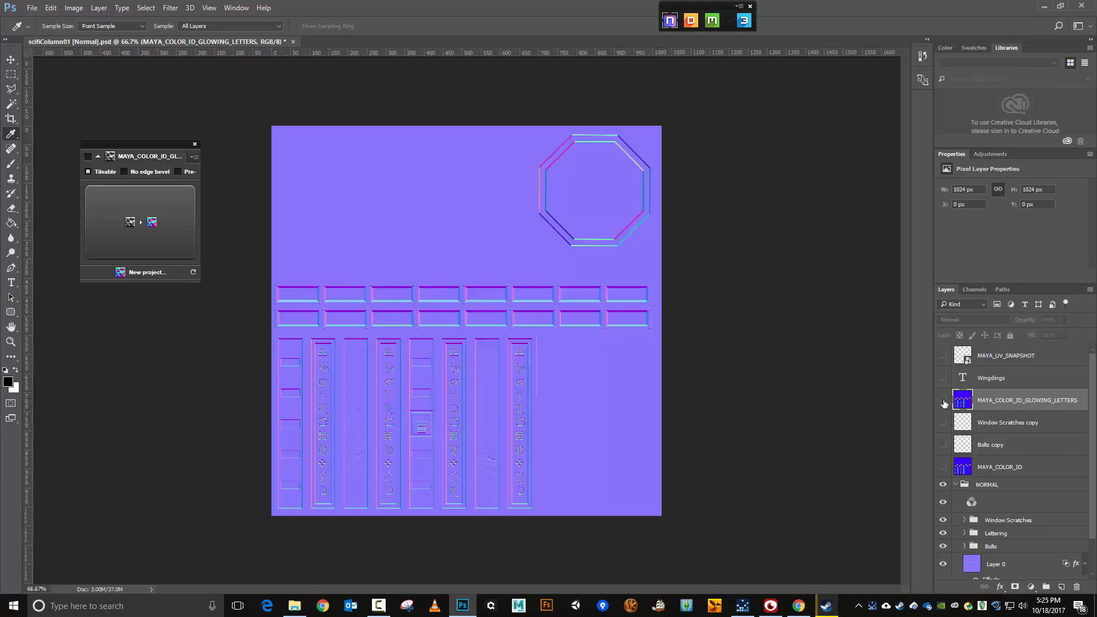
click(943, 468)
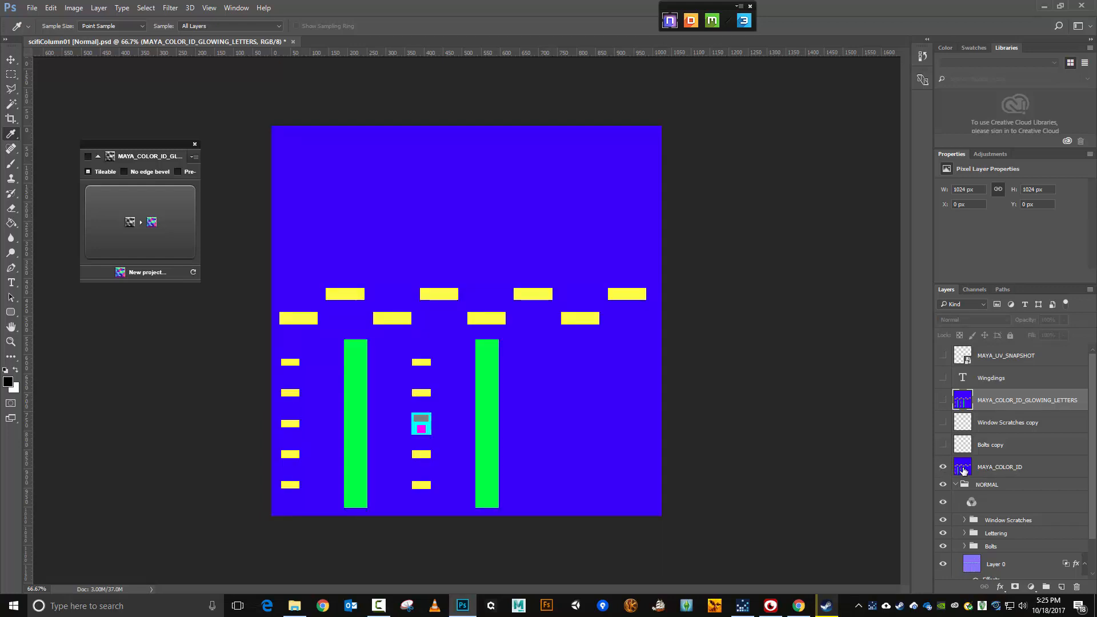
click(991, 385)
click(942, 378)
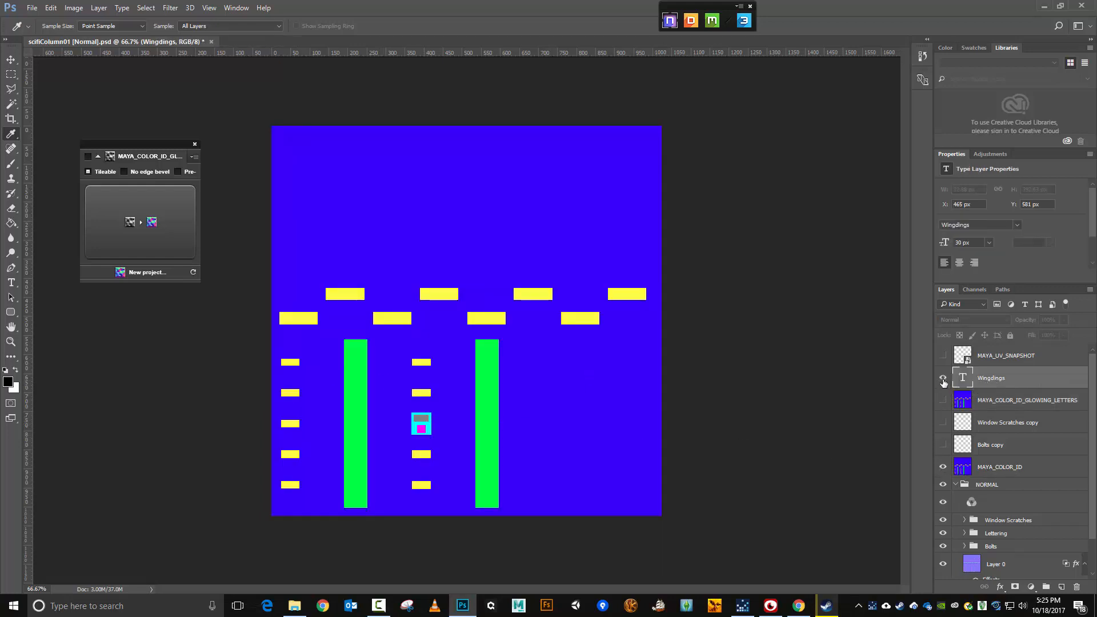
Duplicate the Wingdings text layer as Wingdings copy and hide the original text layer.
right_click(993, 385)
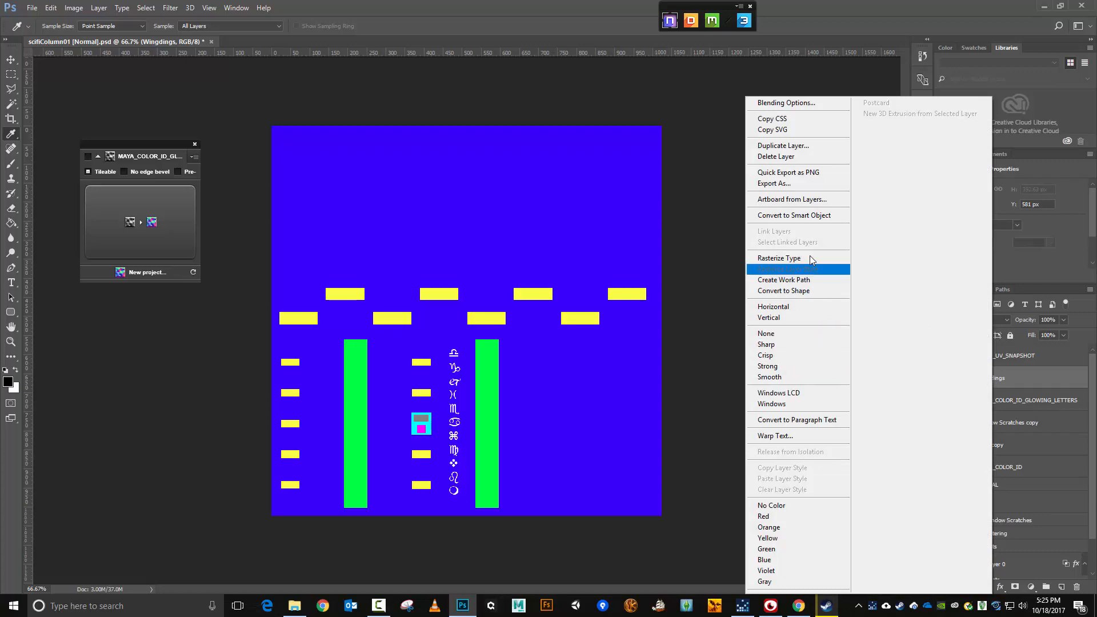
click(785, 147)
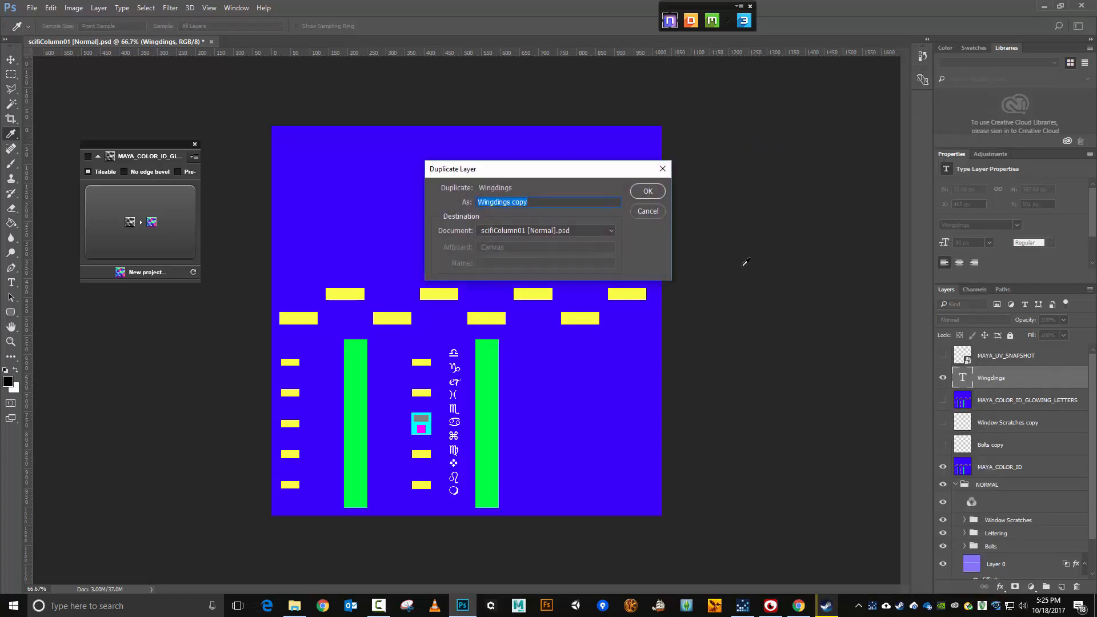
click(654, 195)
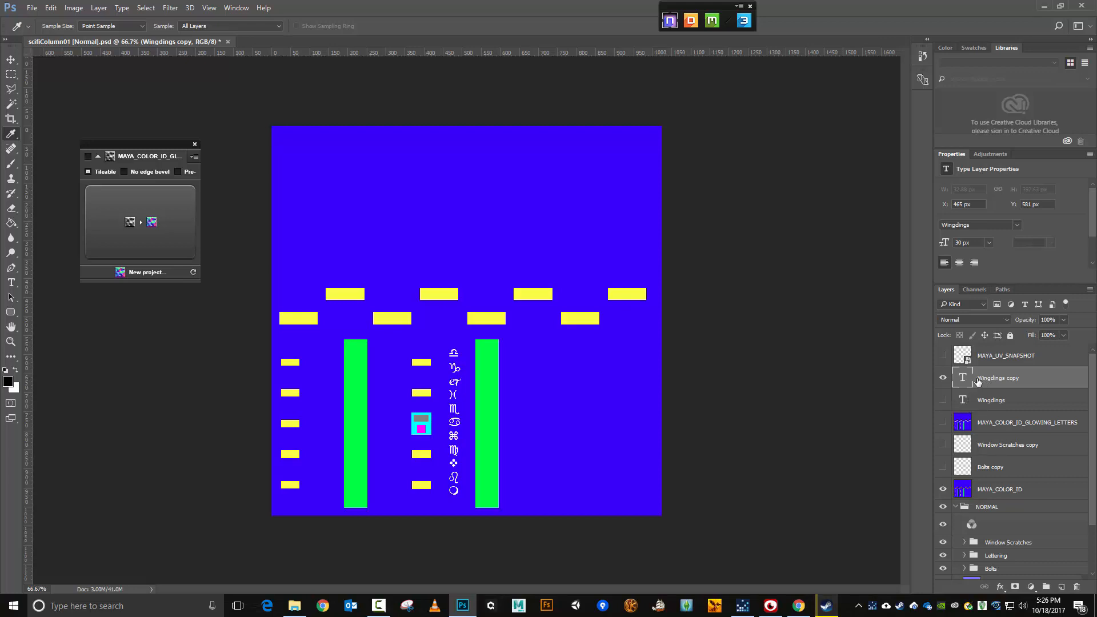
Rasterize the Wingdings copy layer and duplicate its selected symbols onto a new layer.
right_click(998, 381)
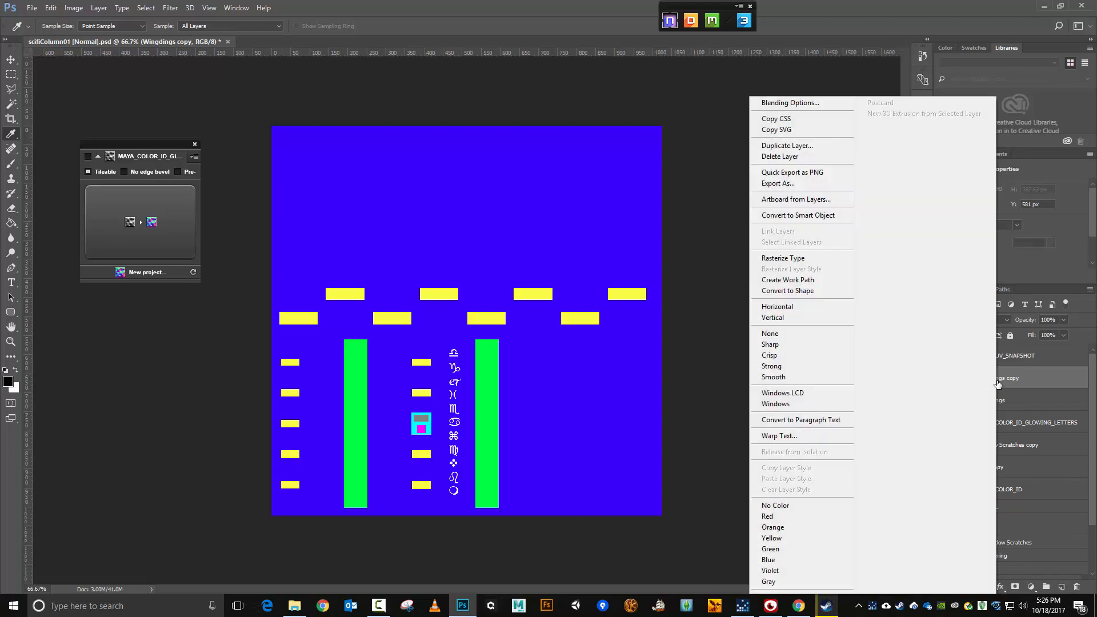
click(831, 261)
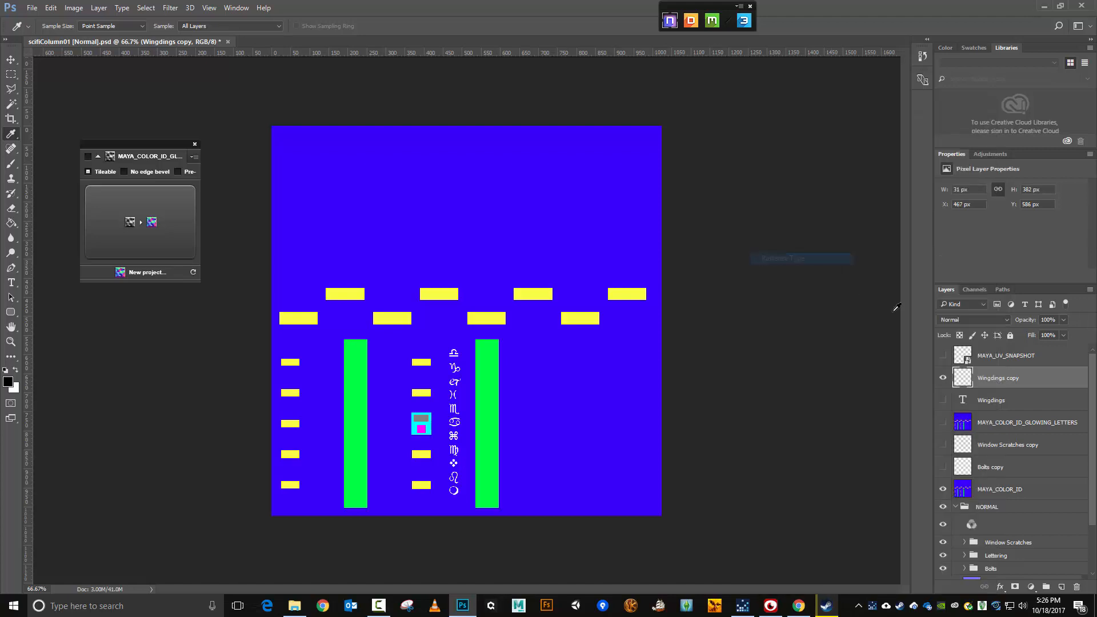
mouse_move(964, 380)
mouse_down()
mouse_move(962, 451)
mouse_move(965, 383)
mouse_up()
ctrl+click(964, 380)
key(ctrl+j)
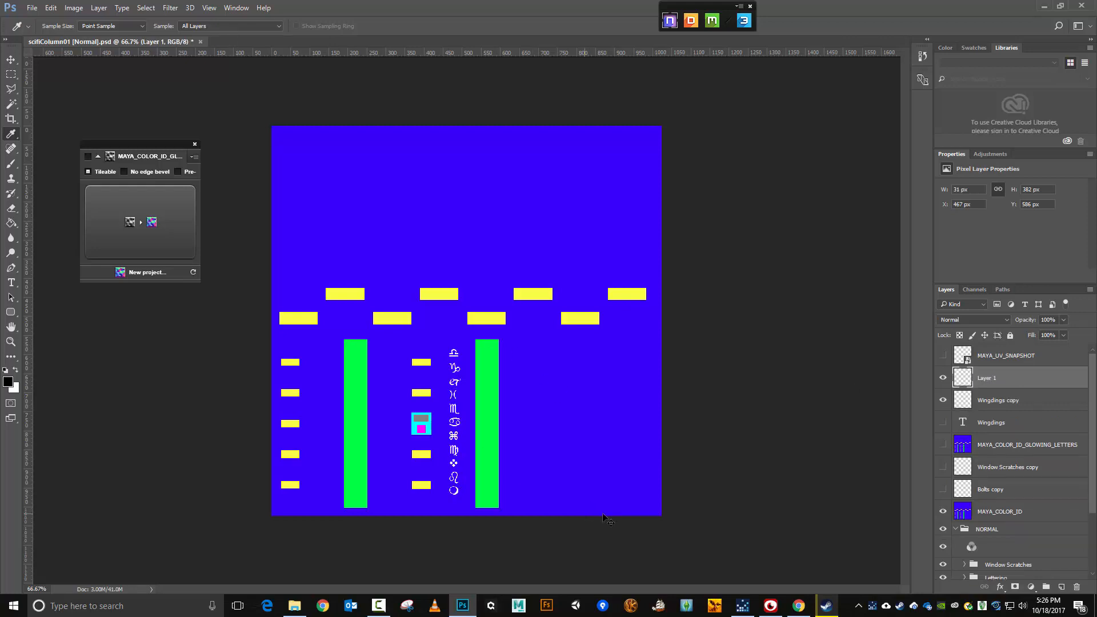
Hide the MAYA_COLOR_ID layer and shift Layer 1's symbol column horizontally onto the rightmost engraved lettering panel, at X 639 px.
click(943, 512)
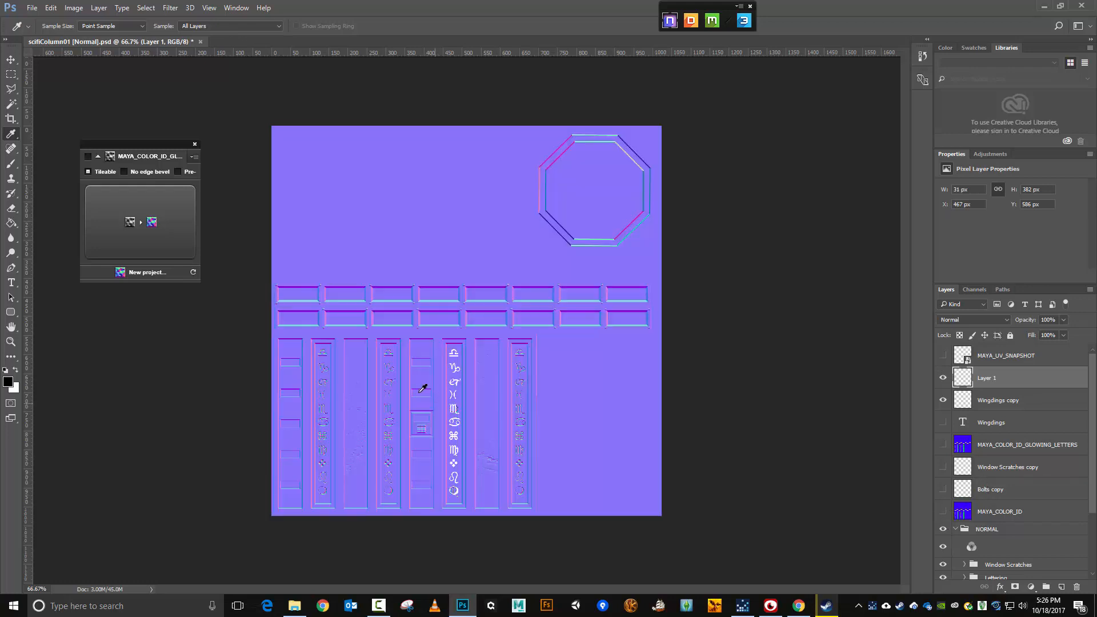
key(v)
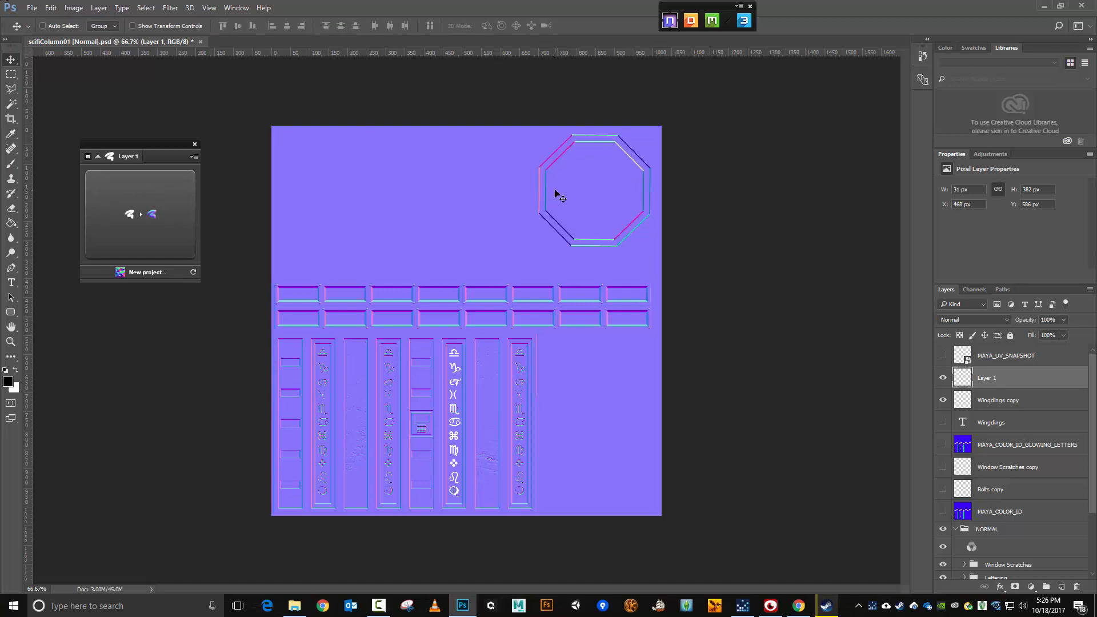
key(Right)
key(Right)
key(Right)
key(Right)
key(Right)
key(Right)
key(Right)
key(Right)
key(Right)
key(Right)
key(Right)
key(Right)
key(Right)
key(Right)
key(Right)
key(Right)
key(Right)
key(Right)
key(Right)
key(Right)
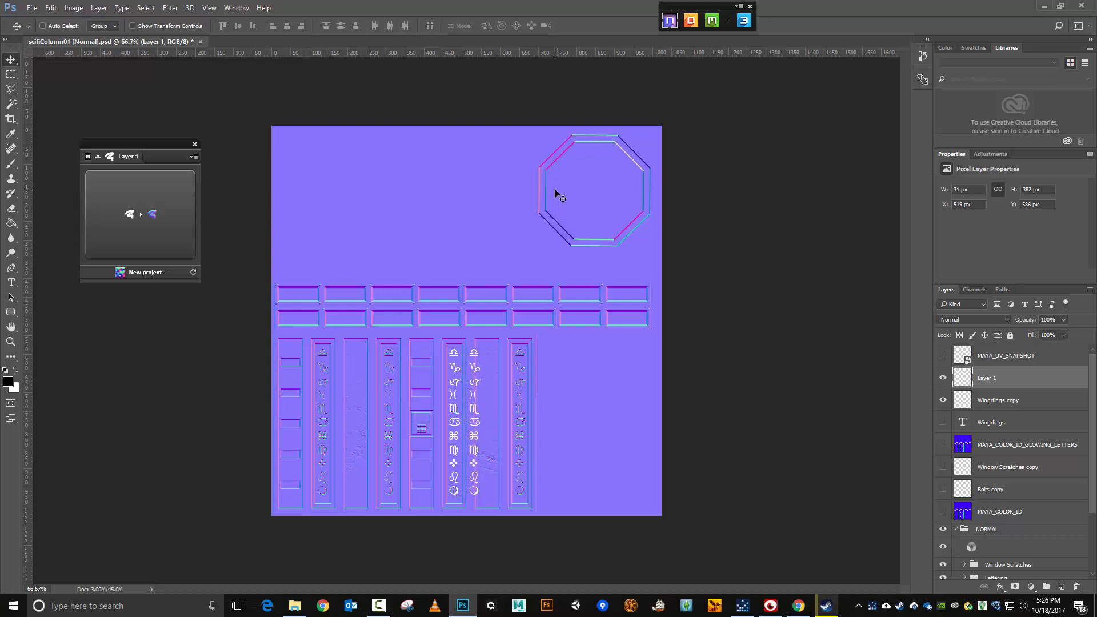
key(Right)
key(Right)
key(Right)
key(Right)
key(Right)
key(Right)
key(Right)
key(Right)
key(Right)
key(Right)
key(Right)
key(Right)
key(Right)
key(Right)
key(Right)
key(Right)
key(Right)
key(Right)
key(Right)
key(Right)
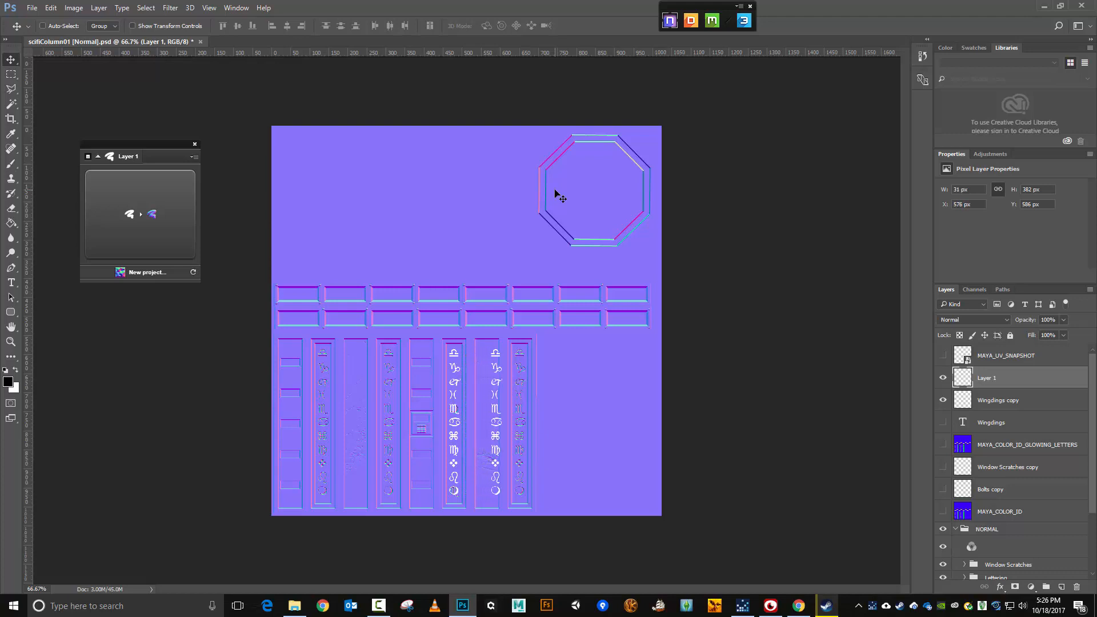
key(Right)
key(Right)
key(Right)
key(Right)
key(Right)
key(Right)
key(Right)
key(Right)
key(Right)
key(Right)
key(Right)
key(Right)
key(Right)
key(Right)
key(Right)
key(Right)
key(Right)
key(Right)
key(Right)
key(Right)
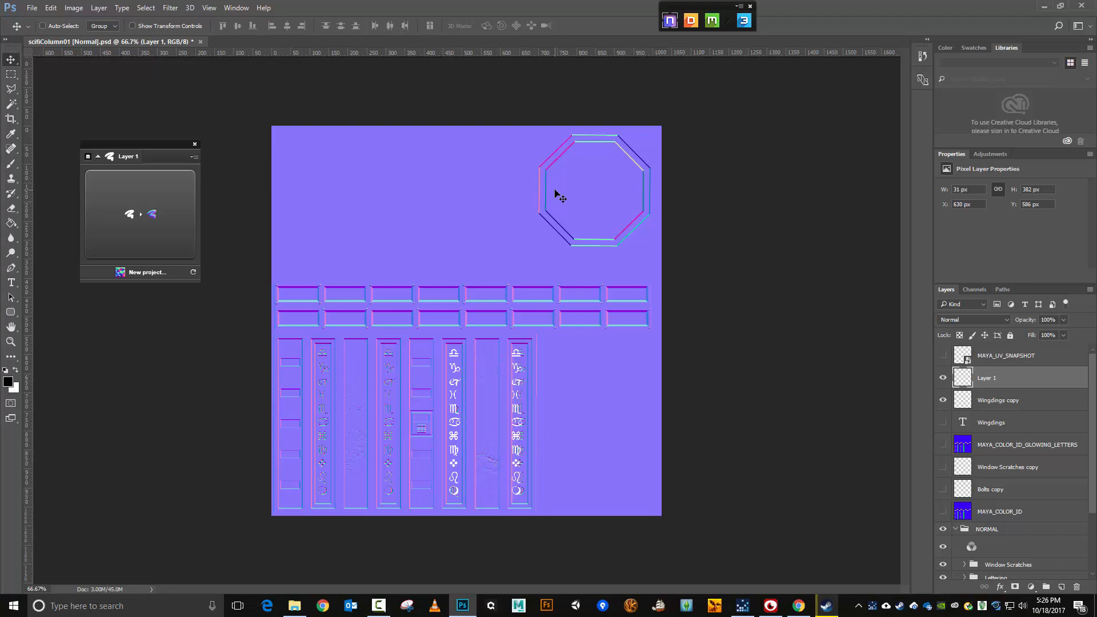
key(Right)
key(Right)
key(Right)
key(Right)
key(Right)
key(Right)
key(Right)
key(Right)
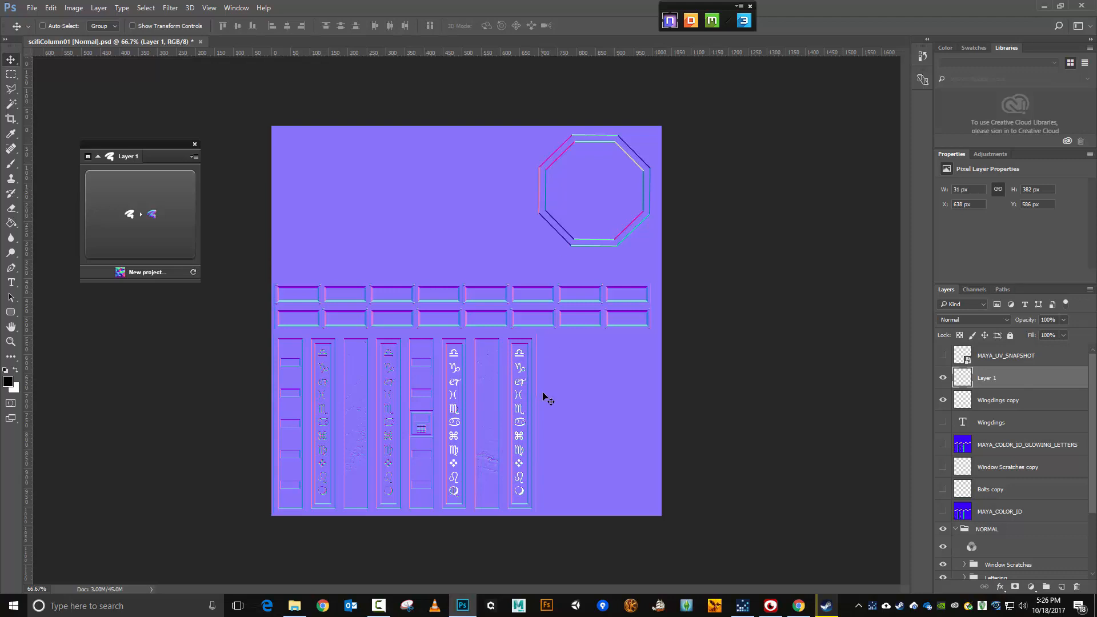
key(ctrl)
key(ctrl+plus)
key(ctrl+plus)
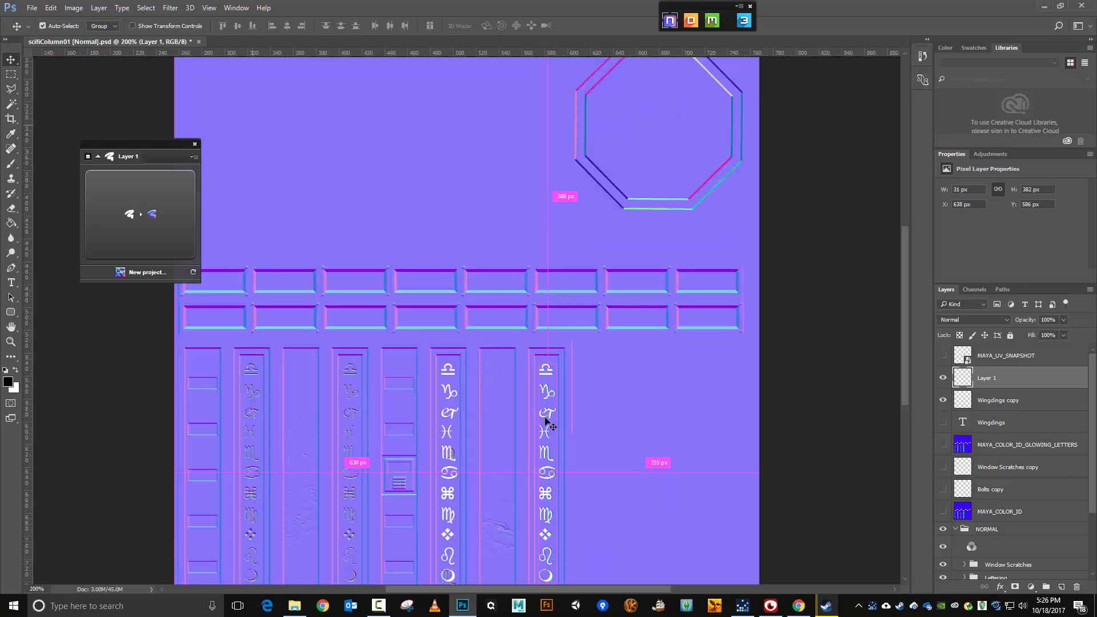
scroll(547, 423, down, 2)
scroll(547, 423, down, 2)
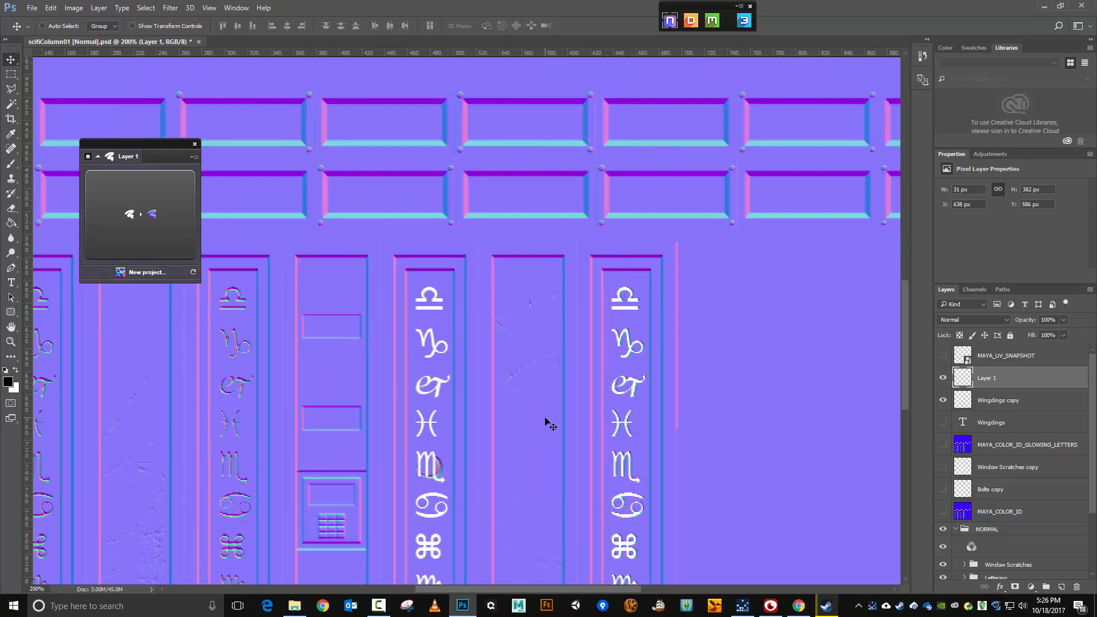
key(Right)
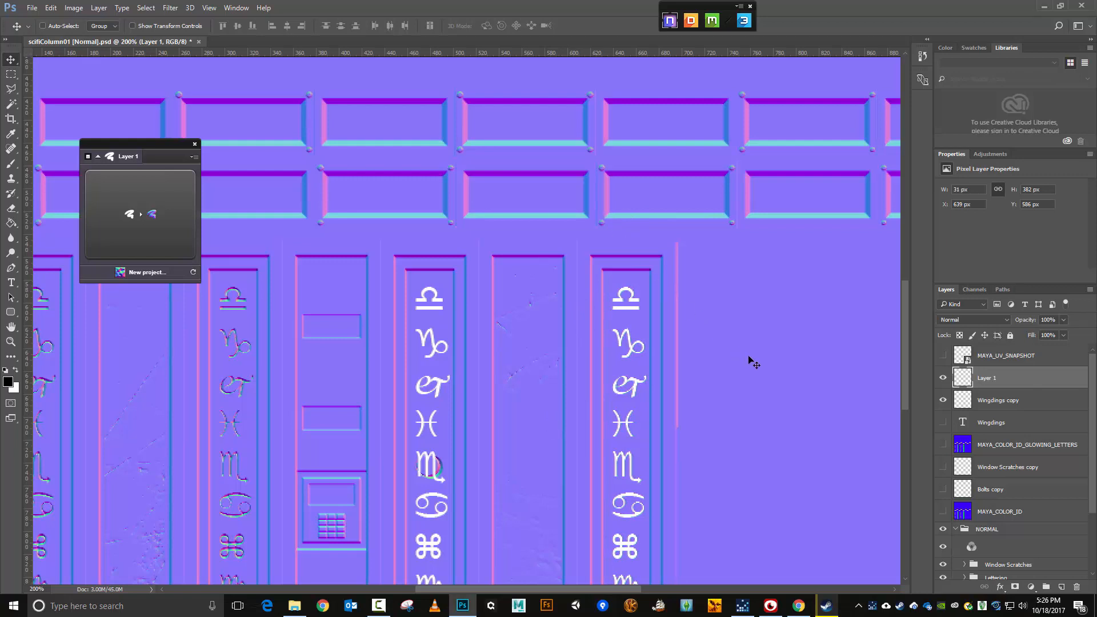
Merge Layer 1 with Wingdings copy, then select the merged symbols and duplicate them onto a new layer.
ctrl+click(1002, 405)
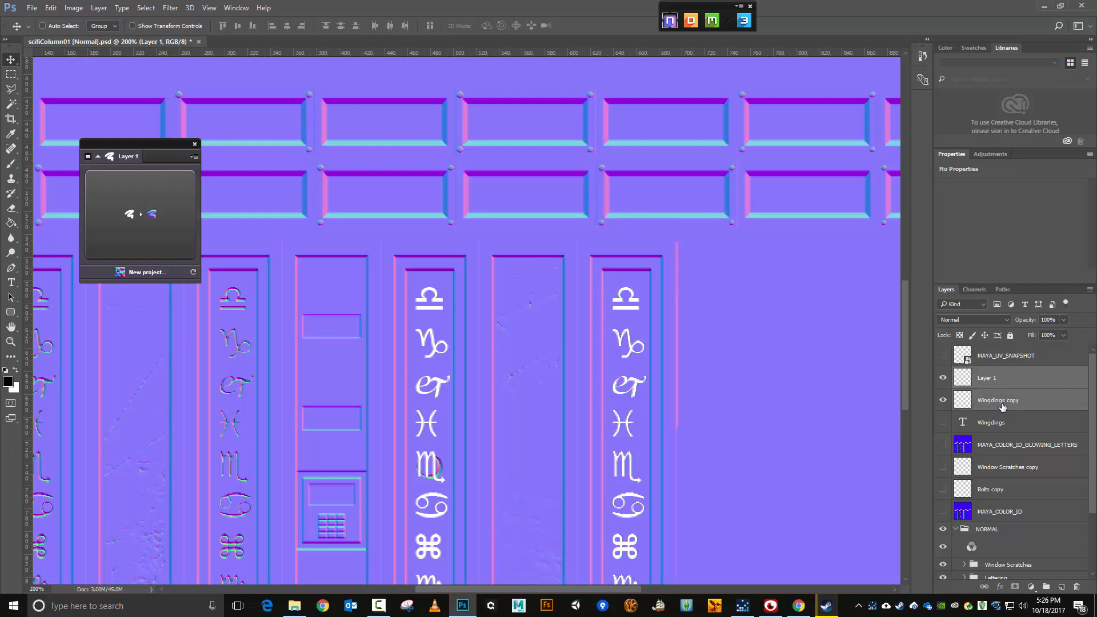
right_click(990, 382)
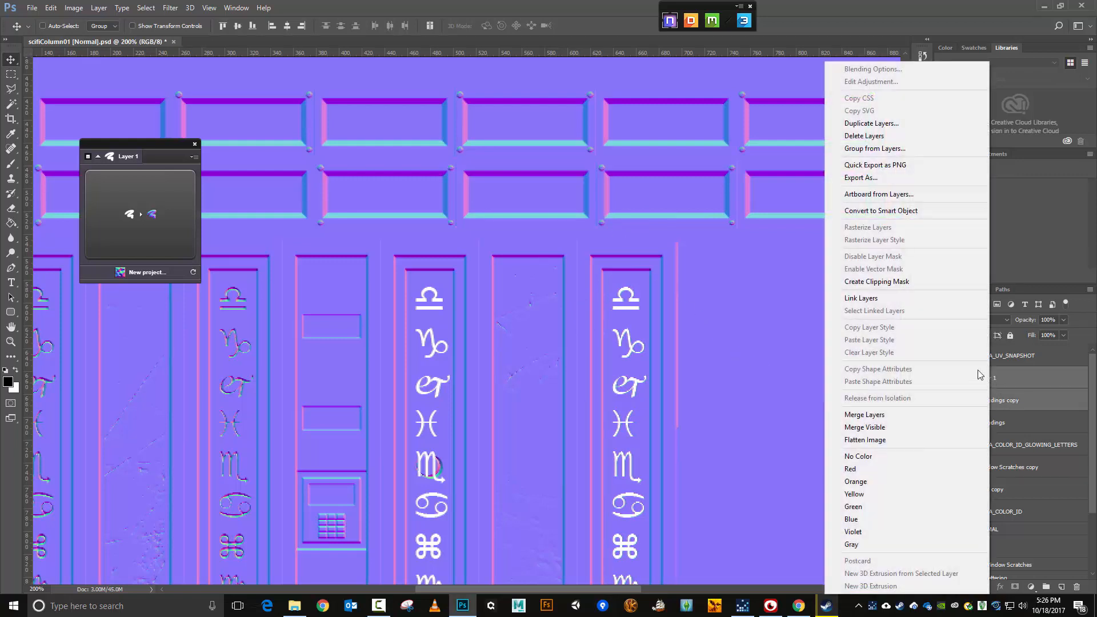
click(924, 413)
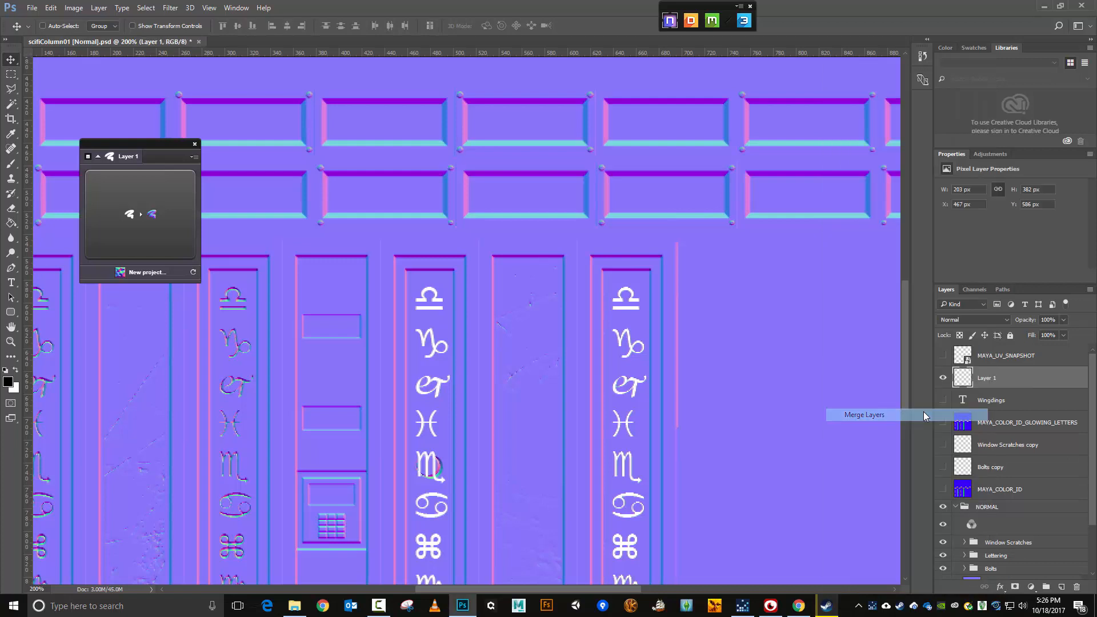
ctrl+click(966, 380)
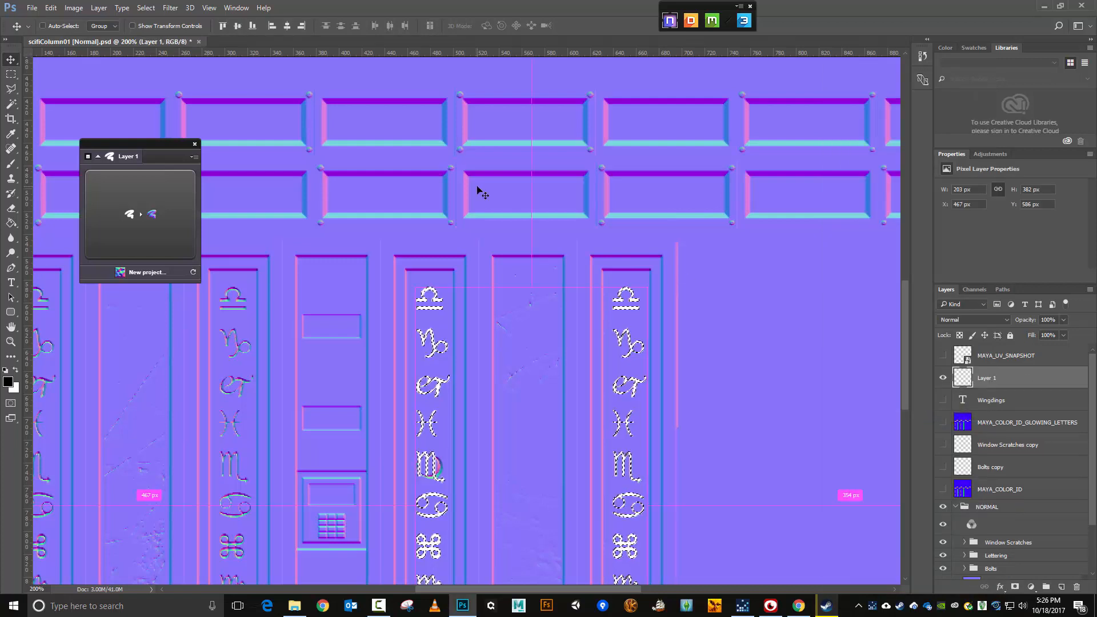
key(ctrl+j)
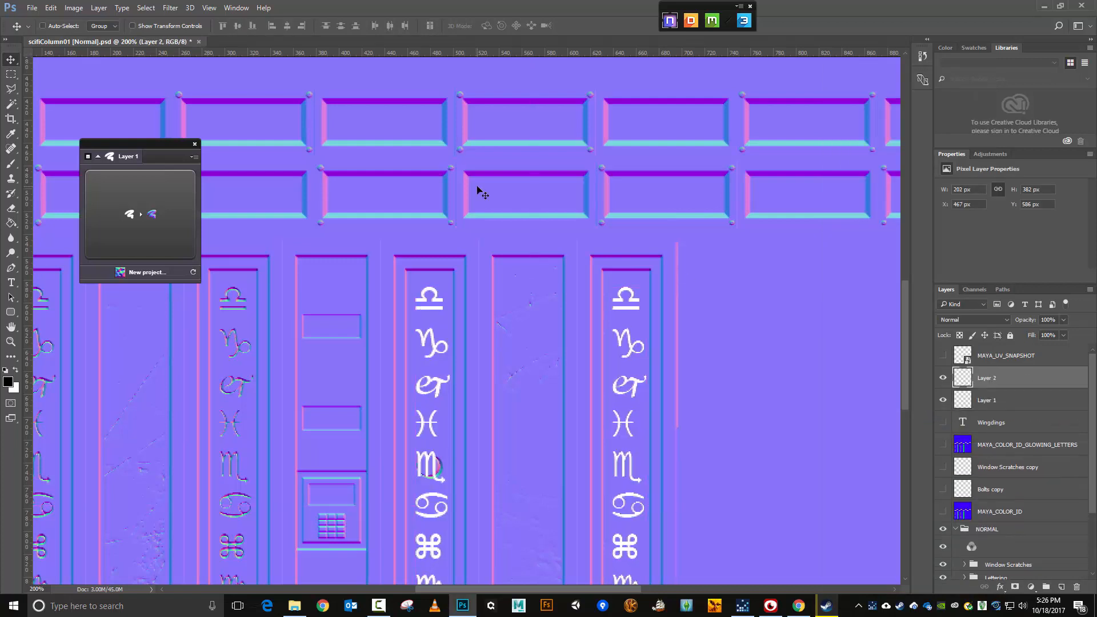
Shift Layer 2's two symbol columns horizontally onto the remaining engraved lettering panels, at X 123 px.
key(Left)
key(Left)
key(Left)
key(Left)
key(Left)
key(Left)
key(Left)
key(Left)
key(Left)
key(Left)
key(Left)
key(Left)
key(Left)
key(Left)
key(Left)
key(Left)
key(Left)
key(Left)
key(Left)
key(Left)
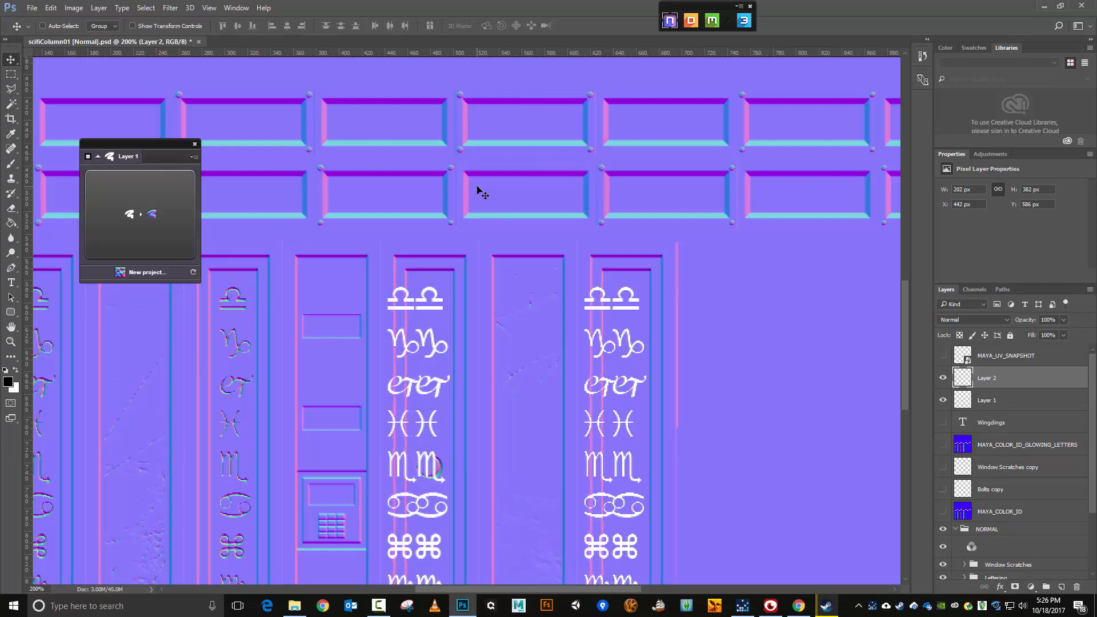
key(Left)
key(Left)
key(Left)
key(Left)
key(Left)
key(Left)
key(Left)
key(Left)
key(Left)
key(Left)
key(Left)
key(Left)
key(Left)
key(Left)
key(Left)
key(Left)
key(Left)
key(Left)
key(Left)
key(Left)
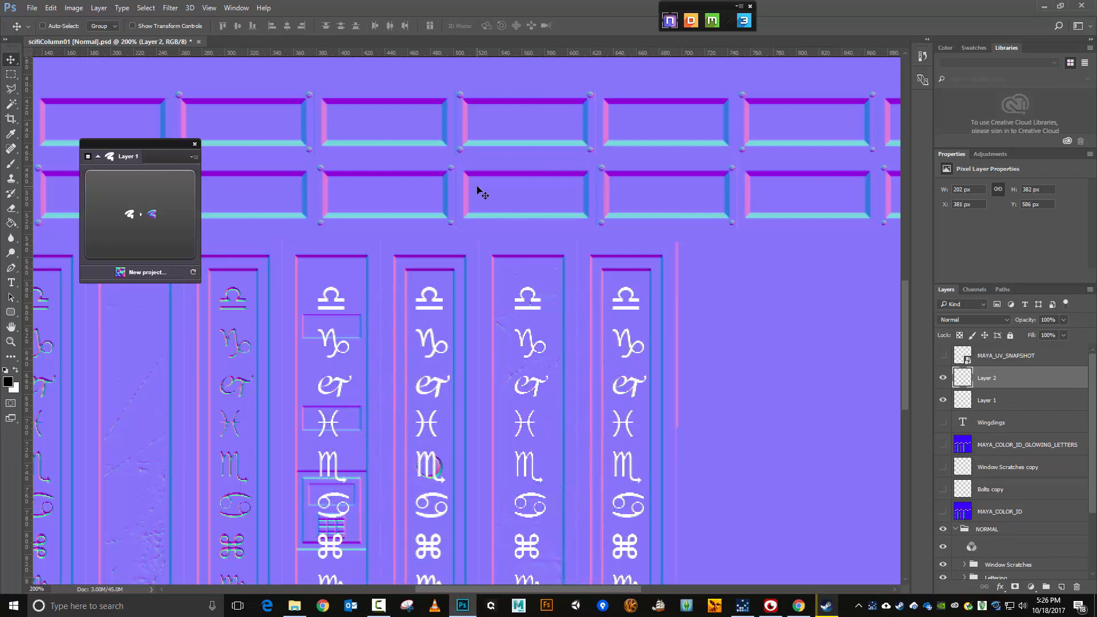
key(Left)
key(Left)
key(Left)
key(Left)
key(Left)
key(Left)
key(Left)
key(Left)
key(Left)
key(Left)
key(Left)
key(Left)
key(Left)
key(Left)
key(Left)
key(Left)
key(Left)
key(Left)
key(Left)
key(Left)
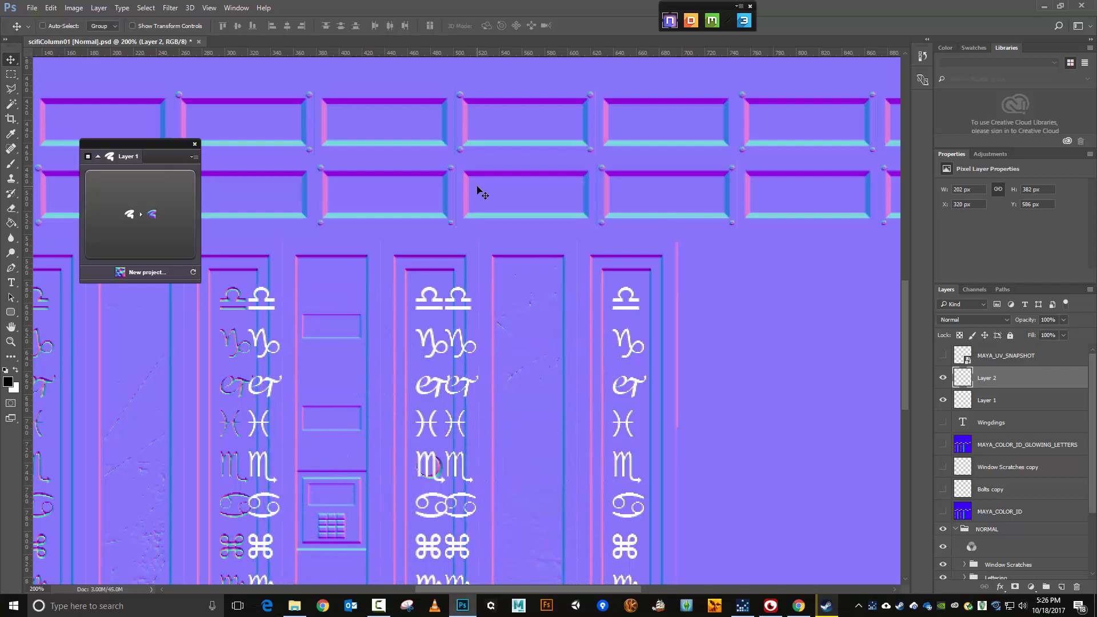
key(Left)
key(Left)
key(Left)
key(Left)
key(Left)
key(Left)
key(Left)
key(Left)
key(Left)
key(Left)
key(Left)
key(Left)
key(Left)
key(Left)
key(Left)
key(Left)
key(Left)
key(Left)
key(Left)
key(Left)
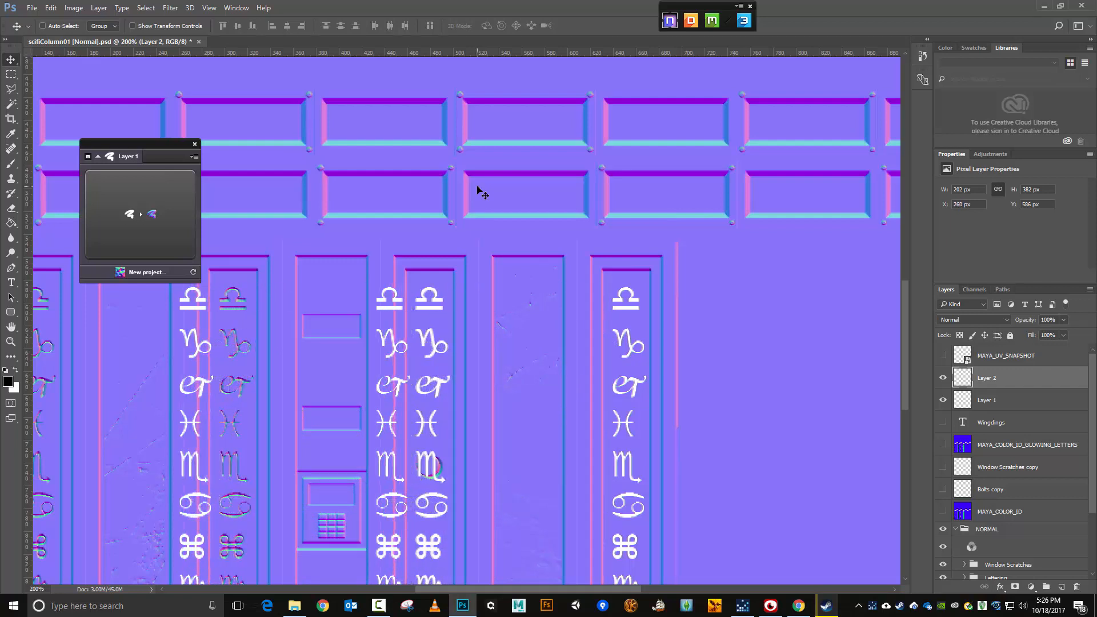
key(Left)
key(Left)
key(Left)
key(Left)
key(Left)
key(Left)
key(Left)
key(Left)
key(Left)
key(Left)
key(Left)
key(Left)
key(Left)
key(Left)
key(Left)
key(Left)
key(Left)
key(Left)
key(Left)
key(Left)
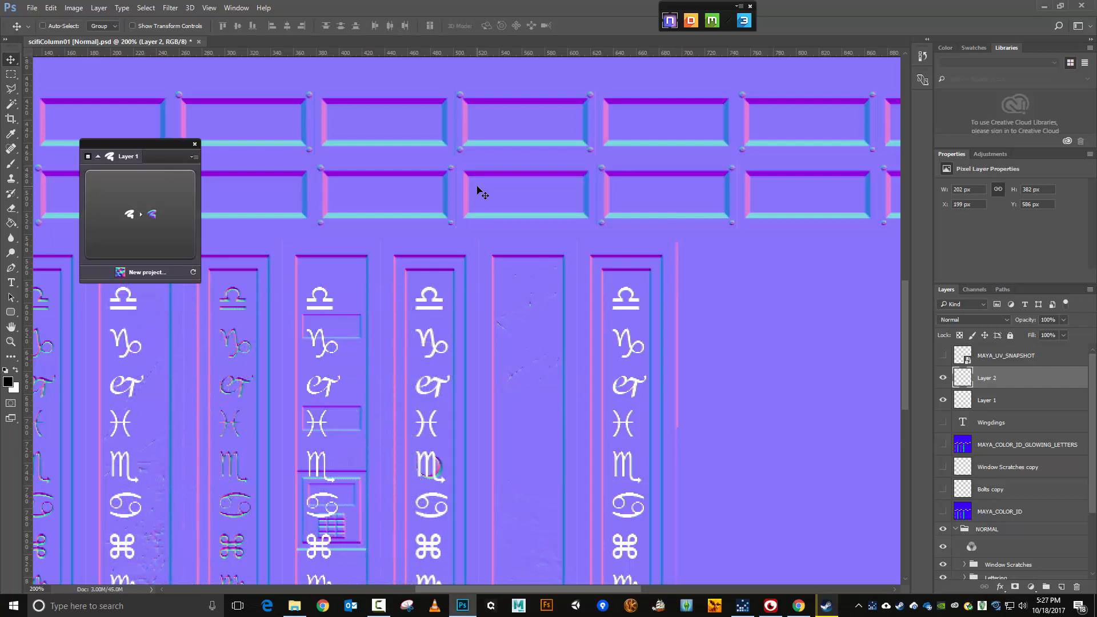
key(Left)
key(Left)
key(Left)
key(Left)
key(Left)
key(Left)
key(Left)
key(Left)
key(Left)
key(Left)
key(Left)
key(Left)
key(Left)
key(Left)
key(Left)
key(Left)
key(Left)
key(Left)
key(Left)
key(Left)
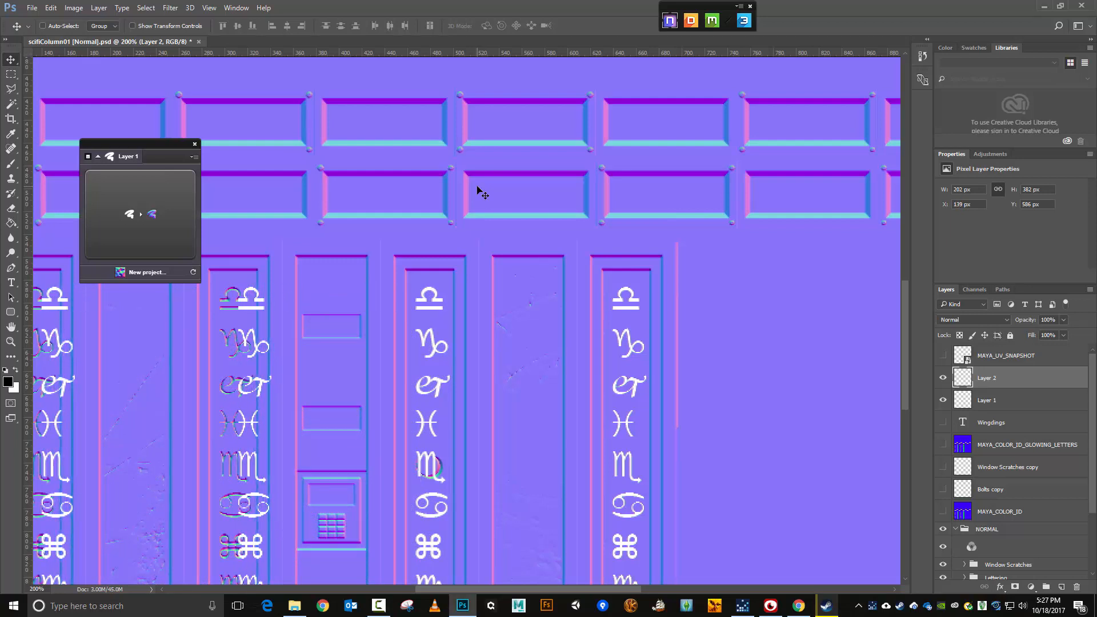
key(Left)
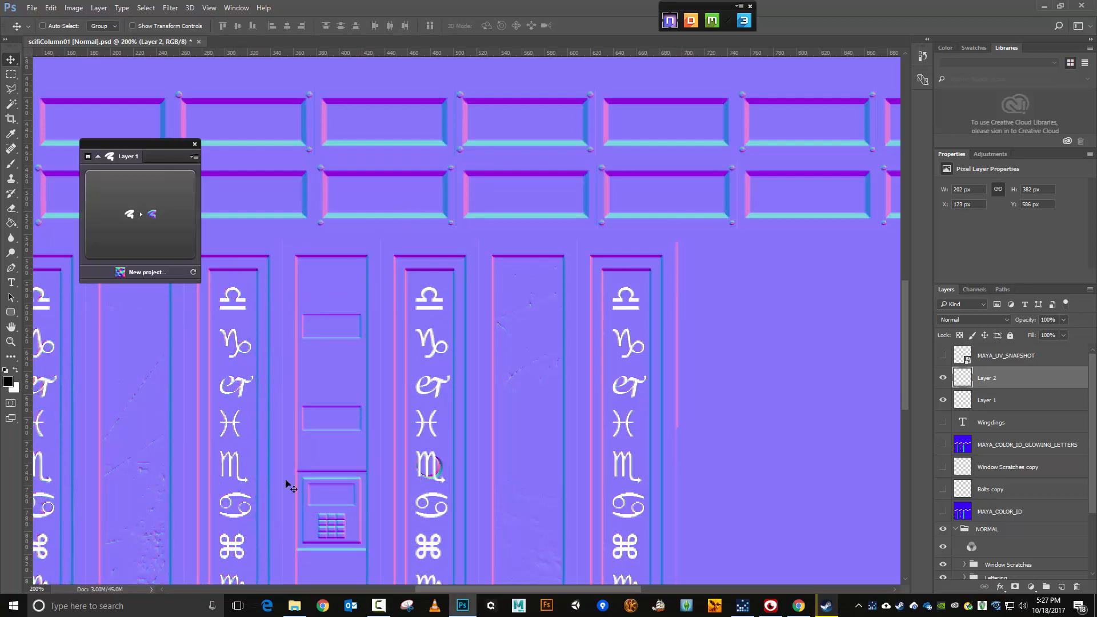
Merge Layer 2 with Layer 1 and rename the merged layer Lettering.
drag(452, 591, 401, 590)
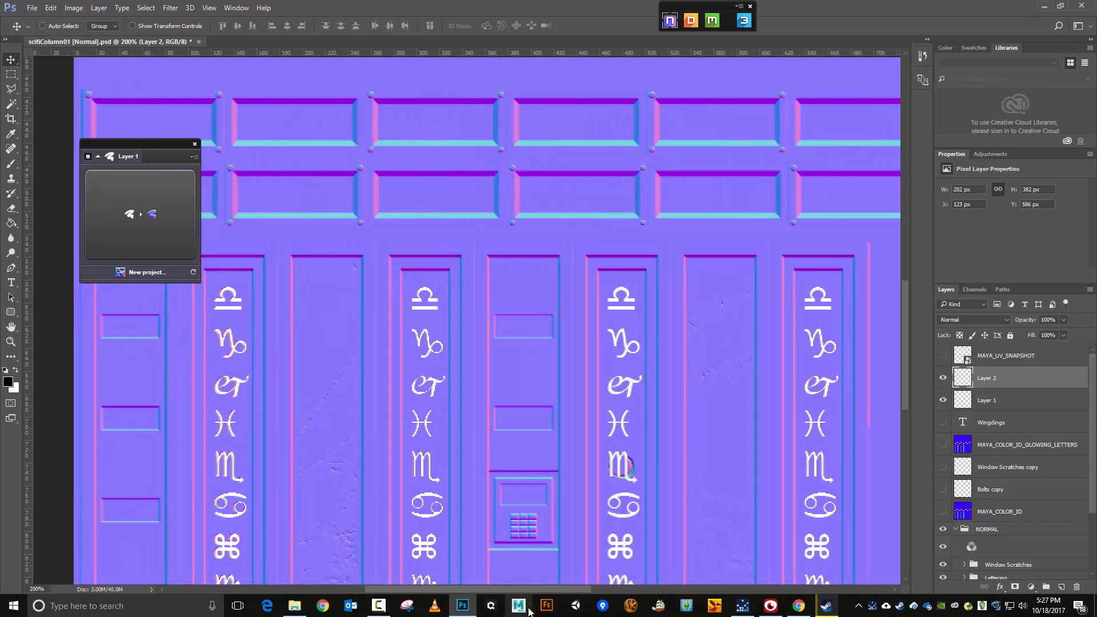
drag(560, 590, 637, 590)
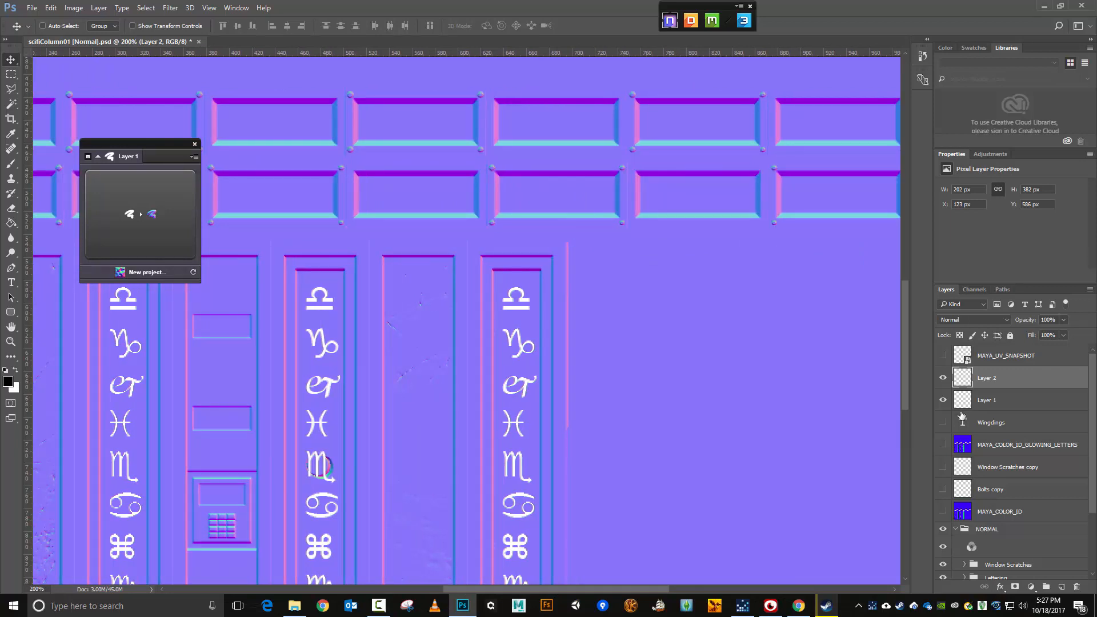
key(ctrl+minus)
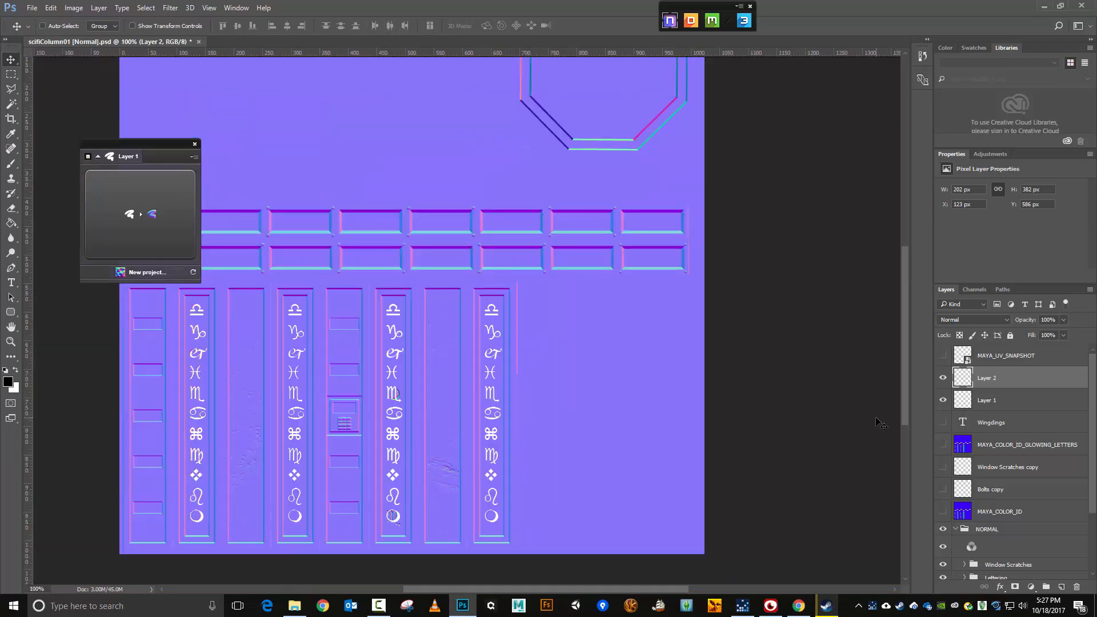
shift+click(982, 403)
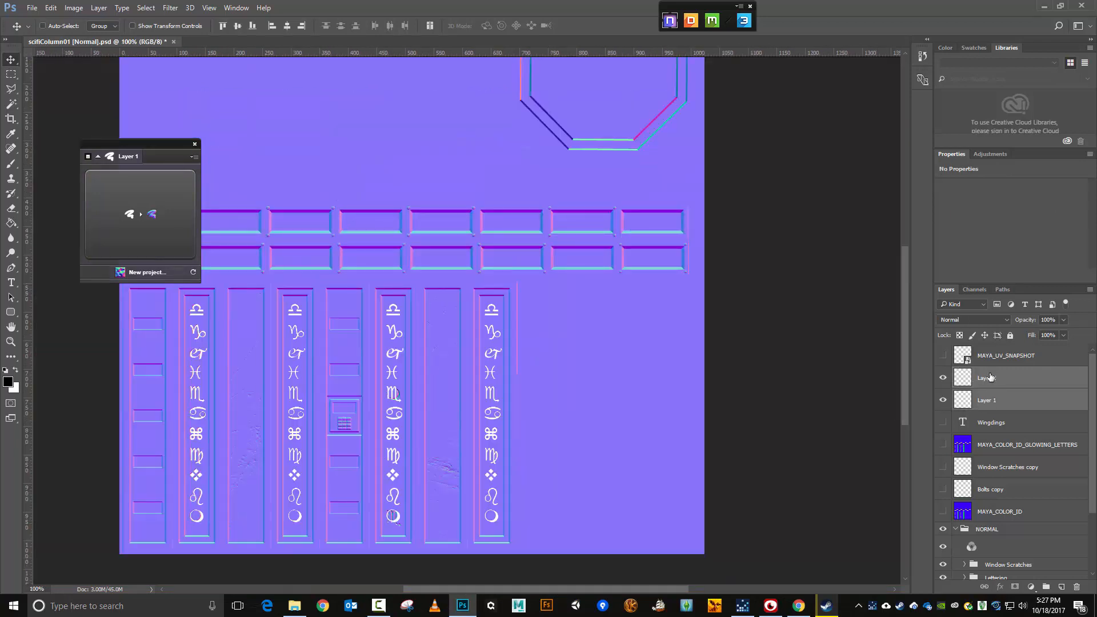
right_click(990, 378)
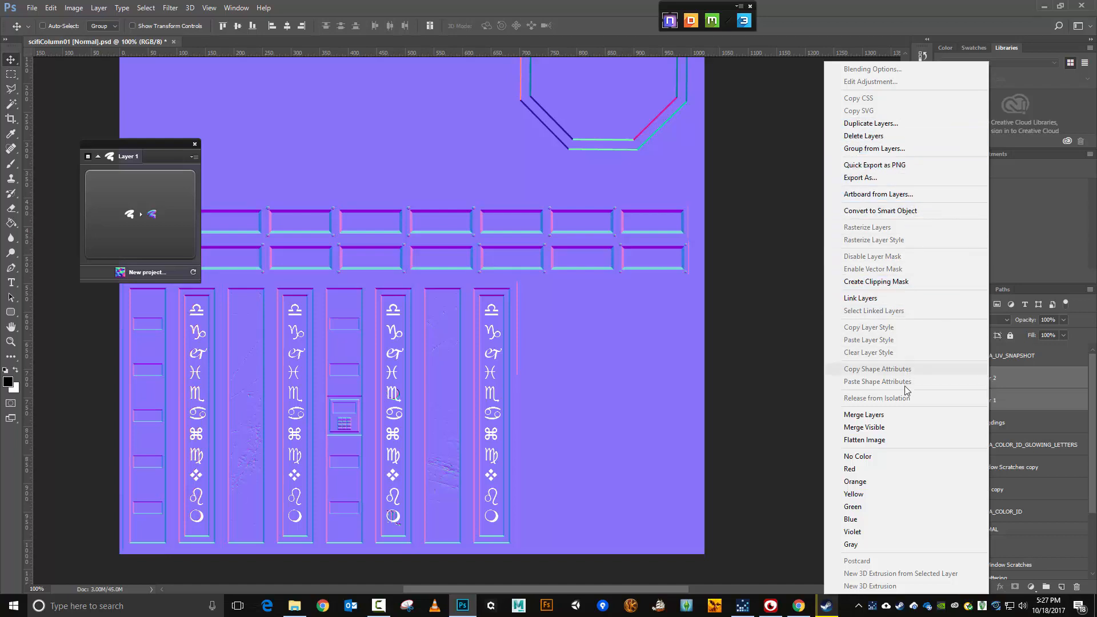
click(899, 414)
double_click(1000, 379)
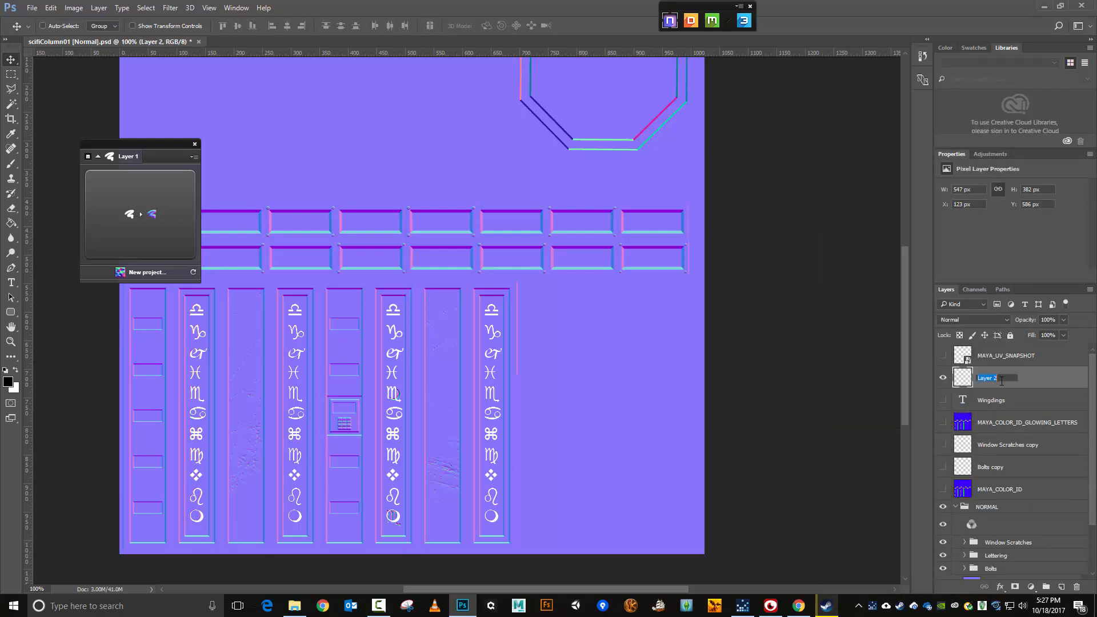
text(Lettering)
key(Return)
Show the MAYA_COLOR_ID layer and save the map as a 24 bits/pixel Targa over FIXED_COLOR_ID in the NDO folder.
click(942, 490)
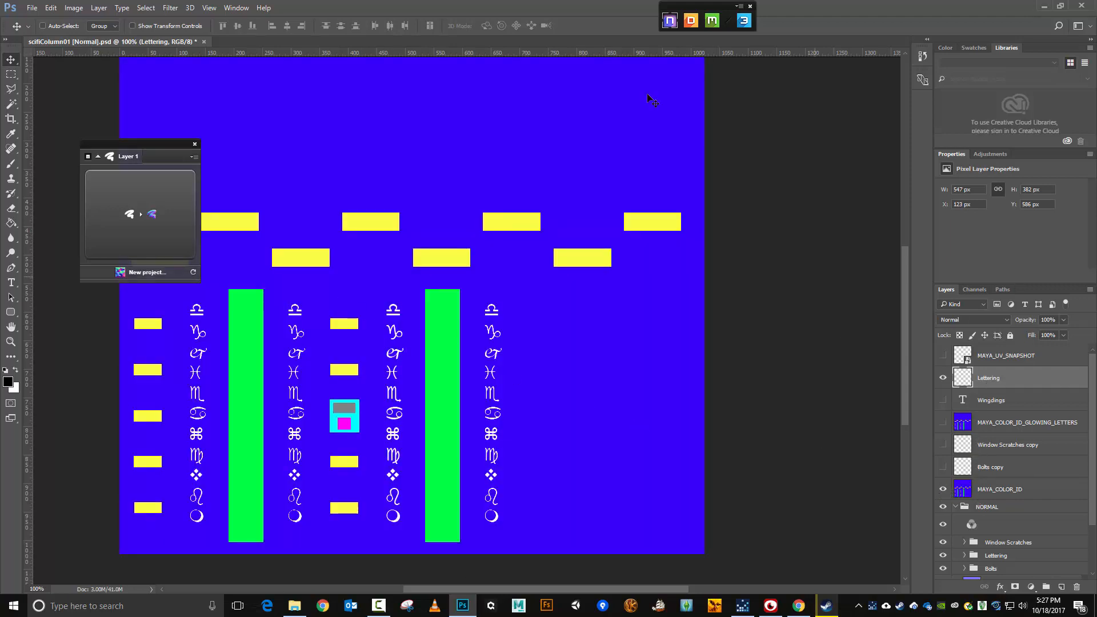
click(32, 8)
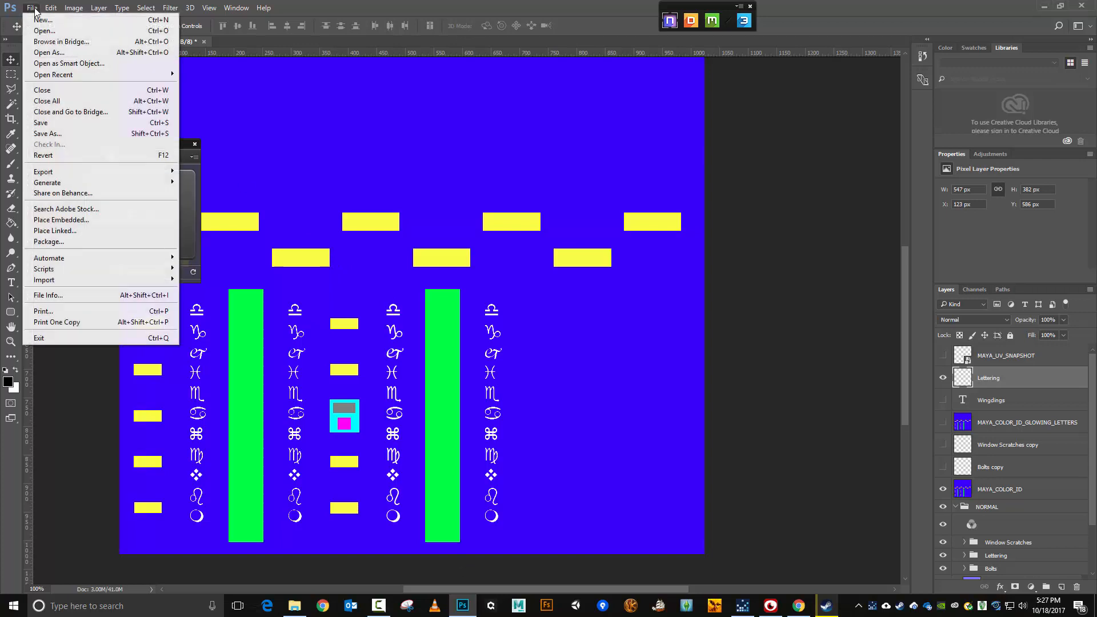
click(66, 134)
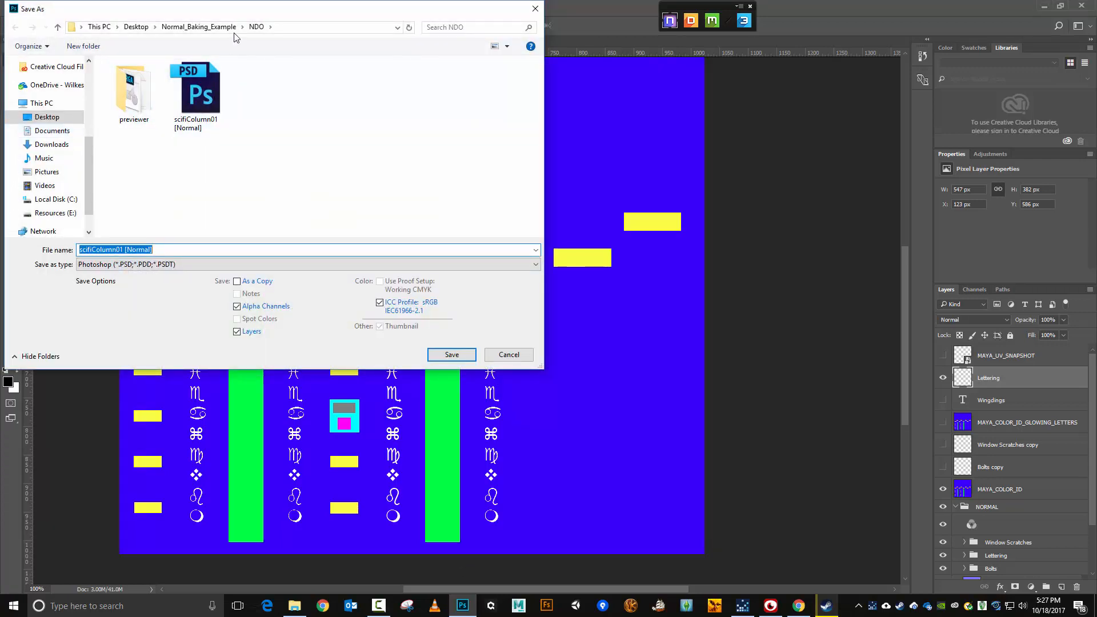
click(217, 265)
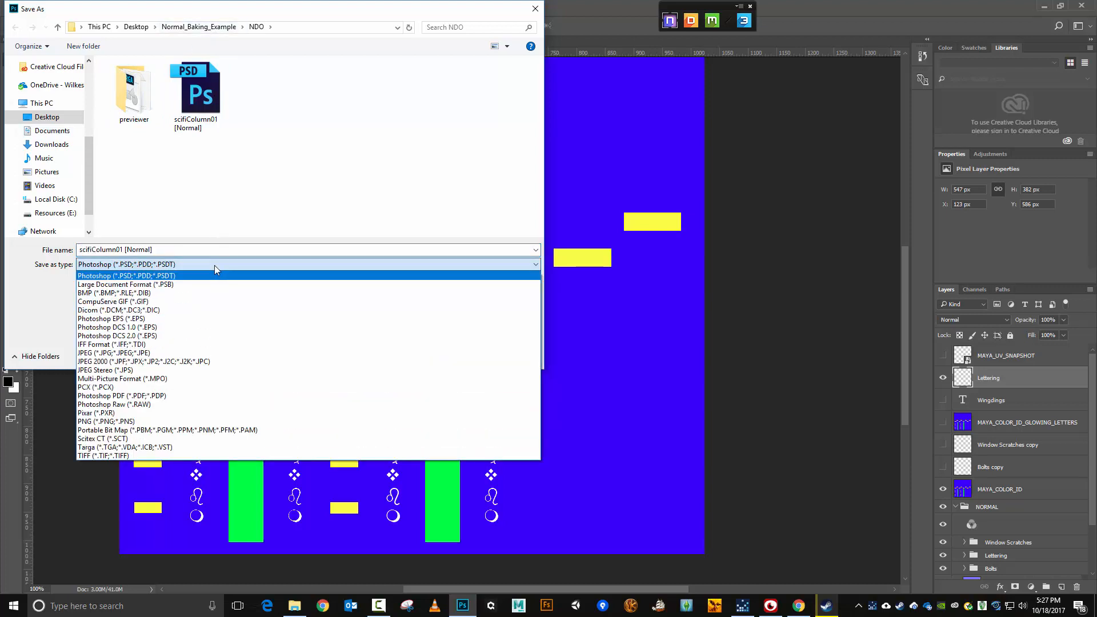
click(179, 446)
click(196, 94)
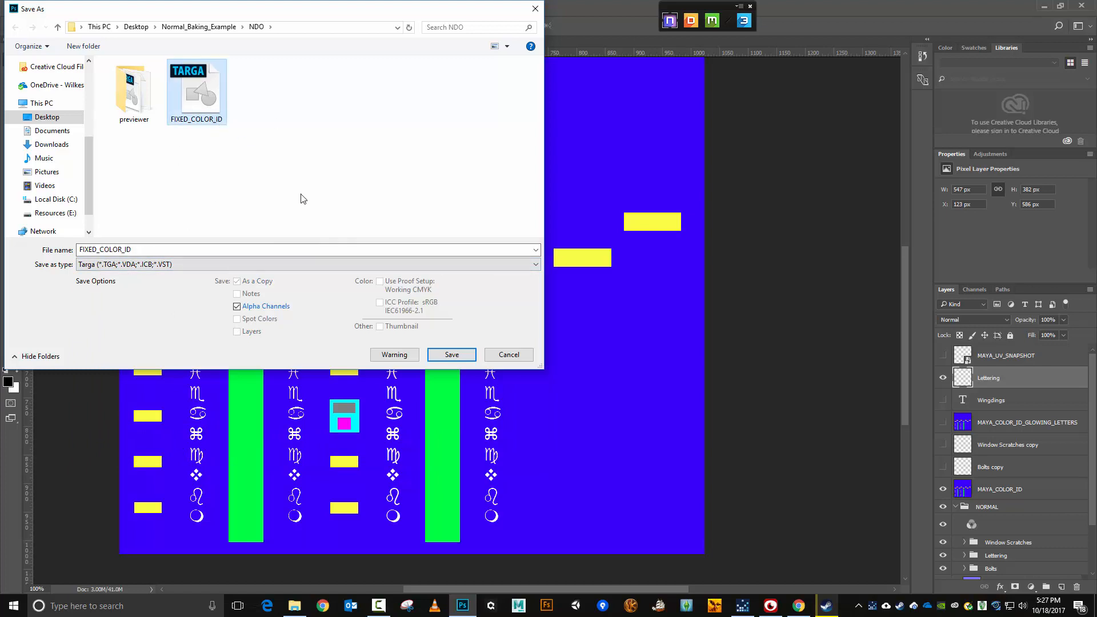
click(452, 355)
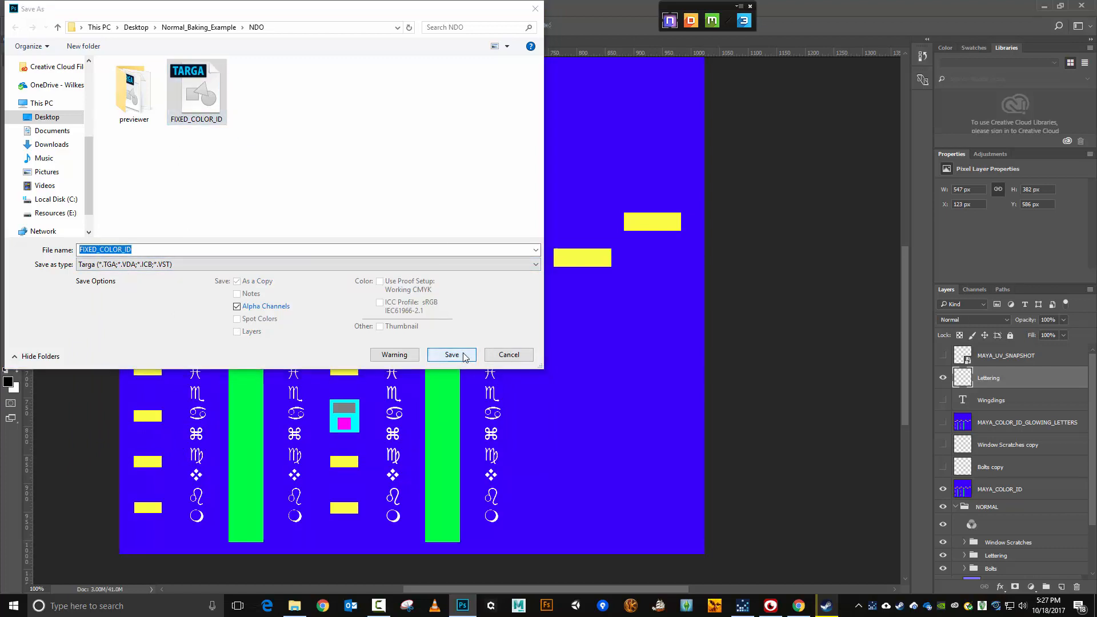
click(571, 302)
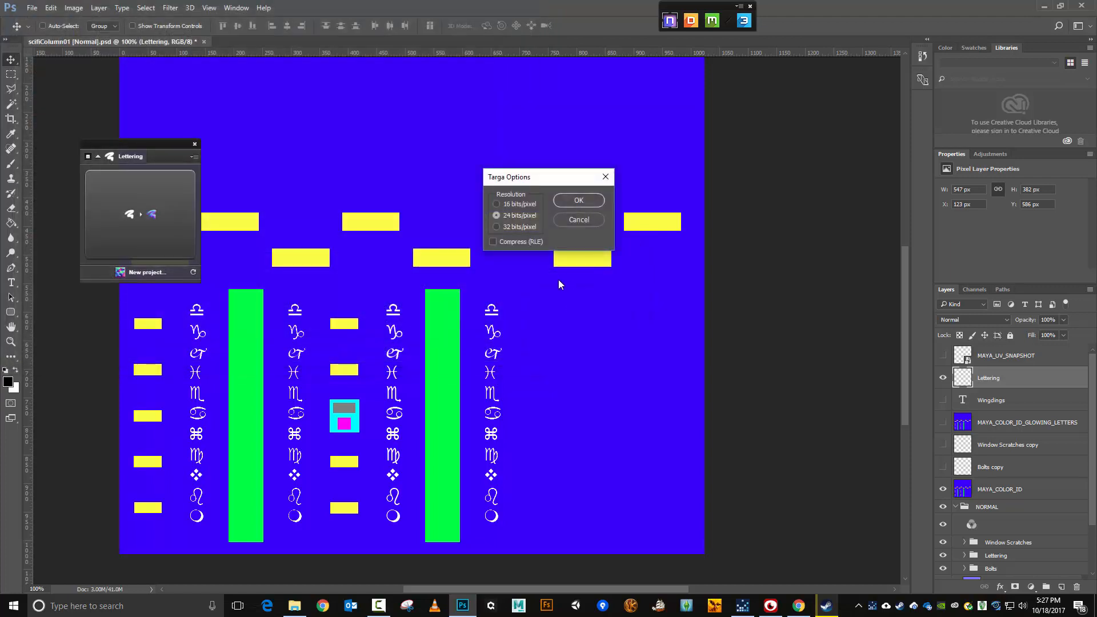
click(583, 199)
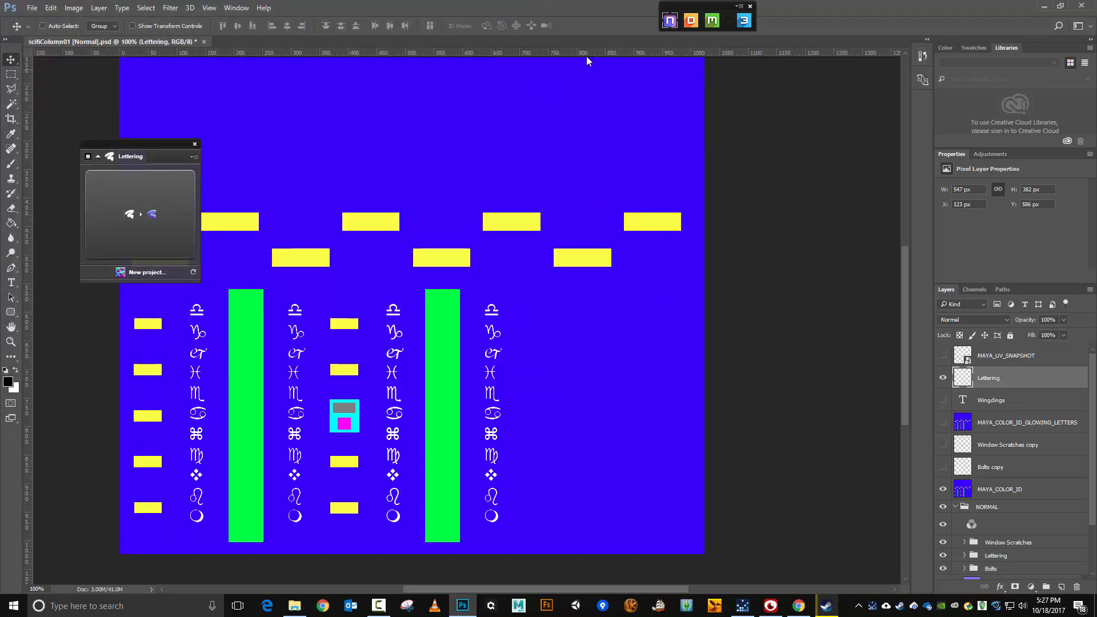
Hide the MAYA_COLOR_ID layer, then duplicate the Lettering layer as Lettering copy and hide the duplicate.
click(942, 490)
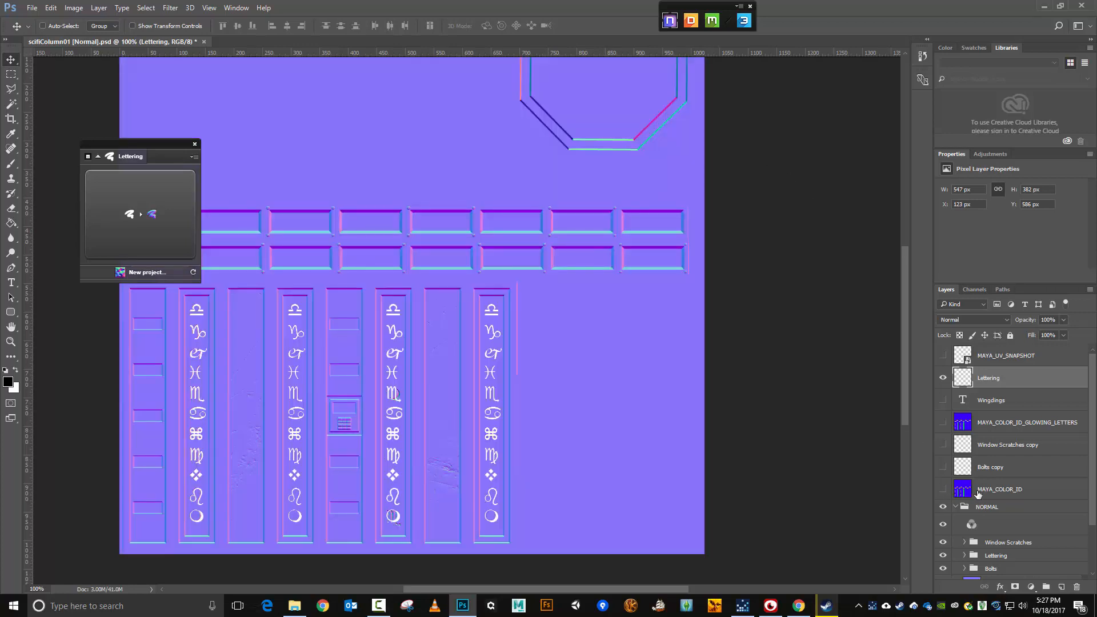
right_click(987, 382)
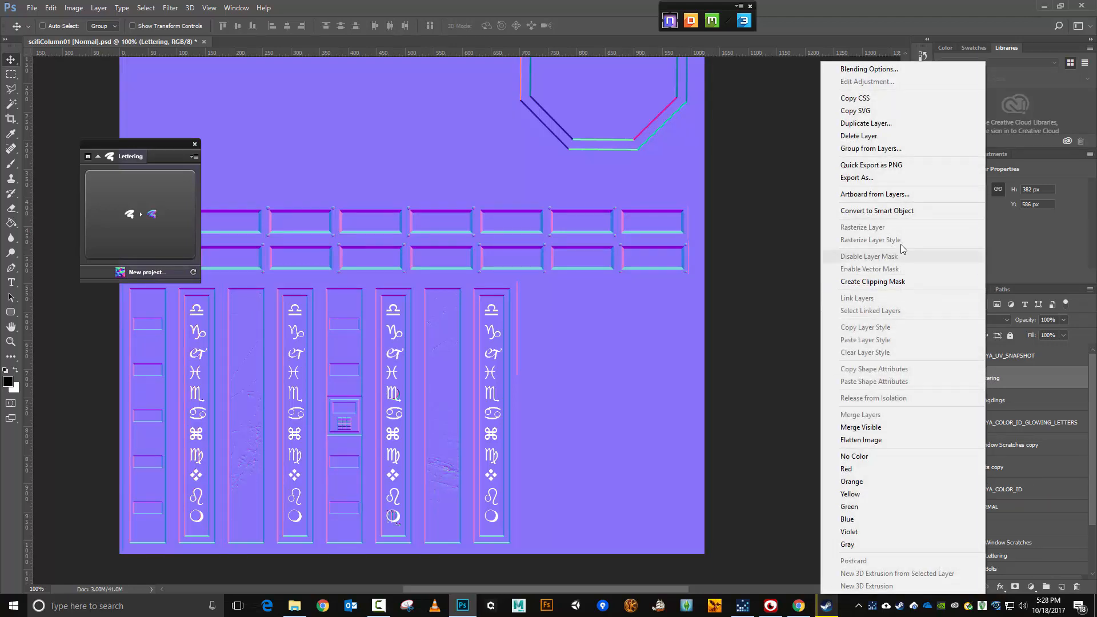
click(887, 124)
click(648, 192)
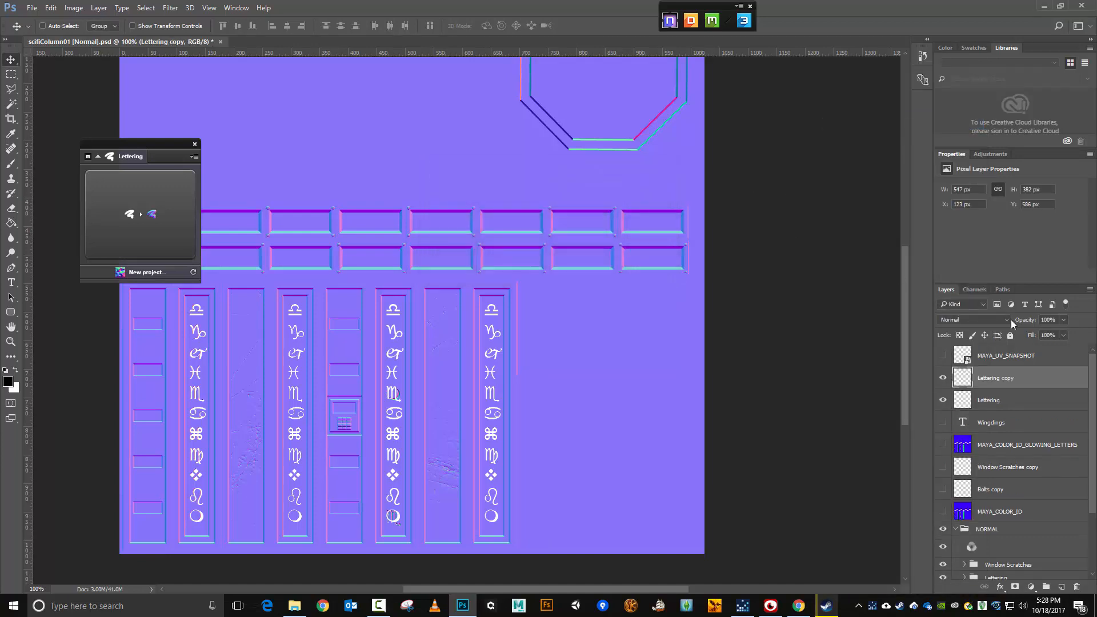
click(943, 379)
Move the Lettering layer into the NORMAL group below Window Scratches and delete the old Lettering group with its contents.
drag(989, 400, 1007, 571)
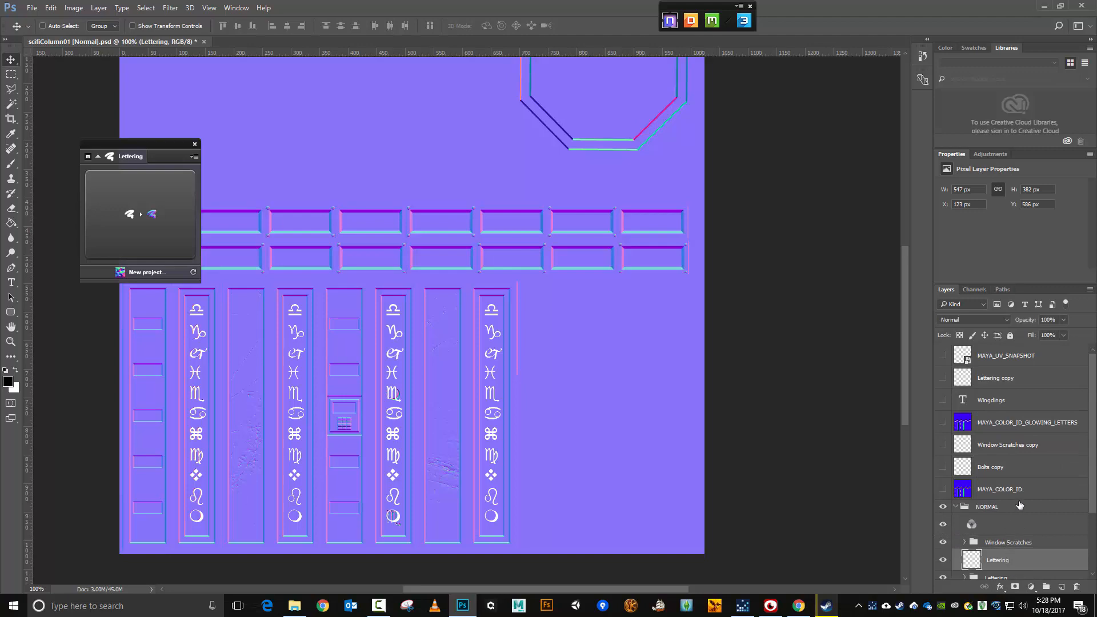
scroll(1014, 498, down, 3)
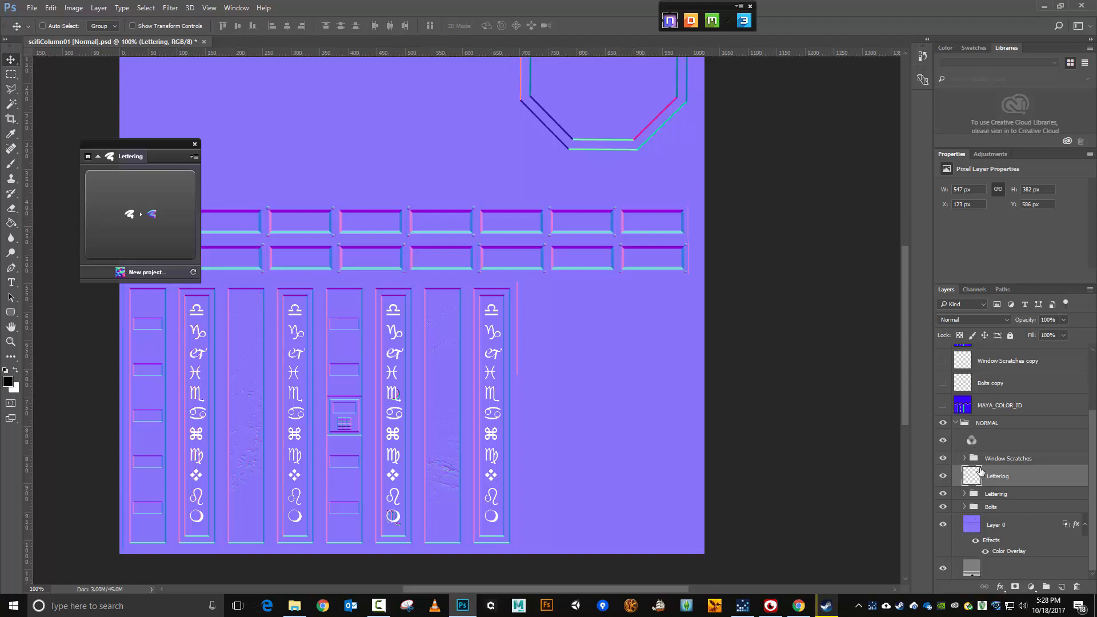
click(997, 494)
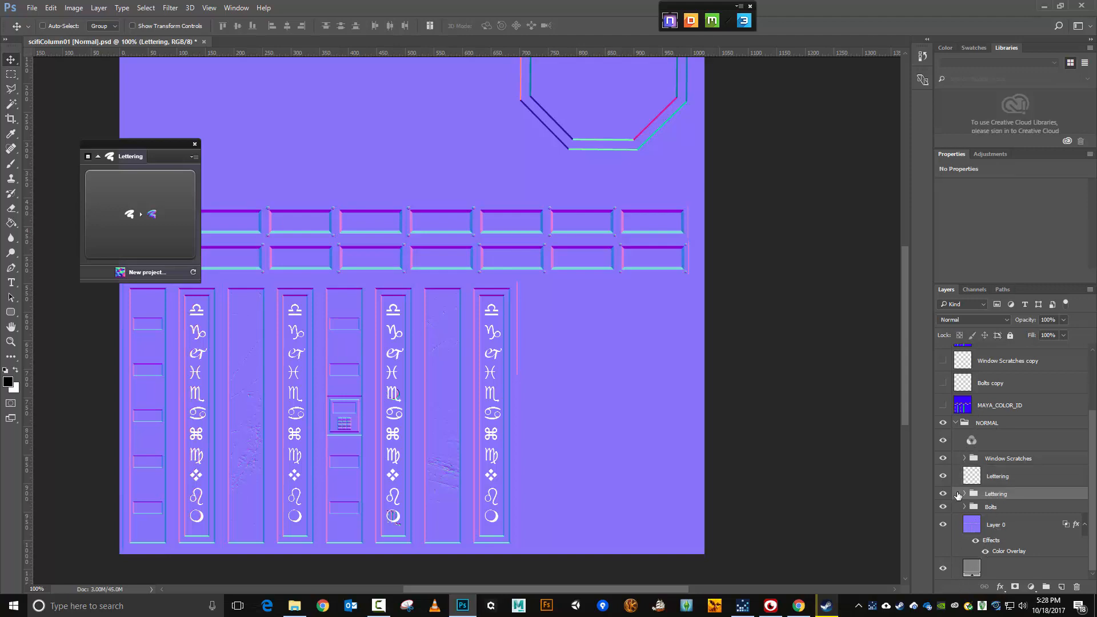
click(1077, 588)
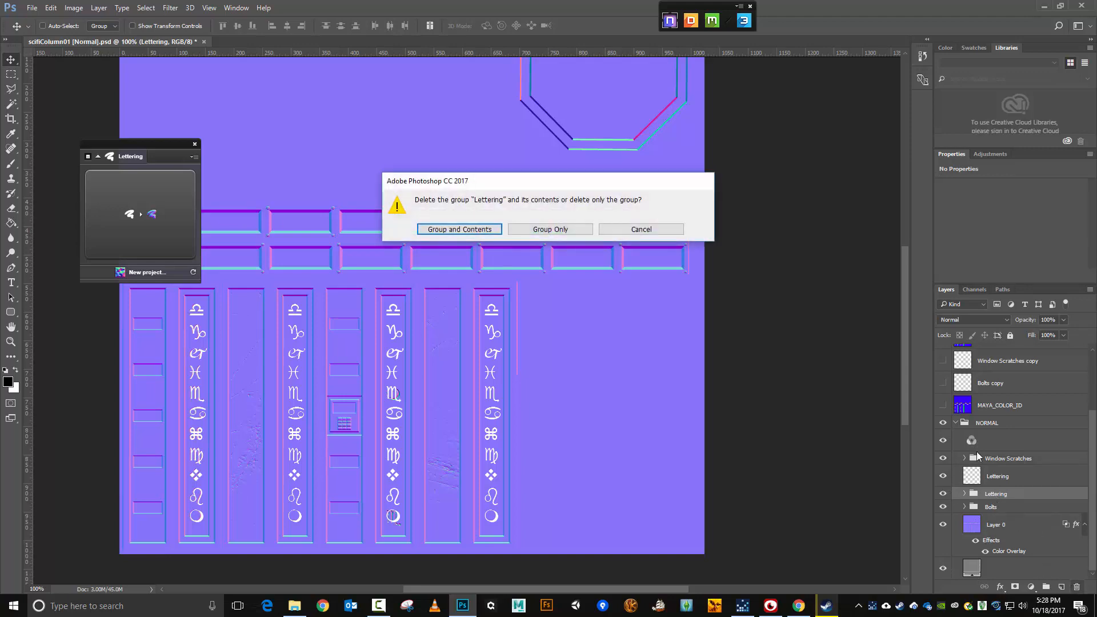
click(458, 231)
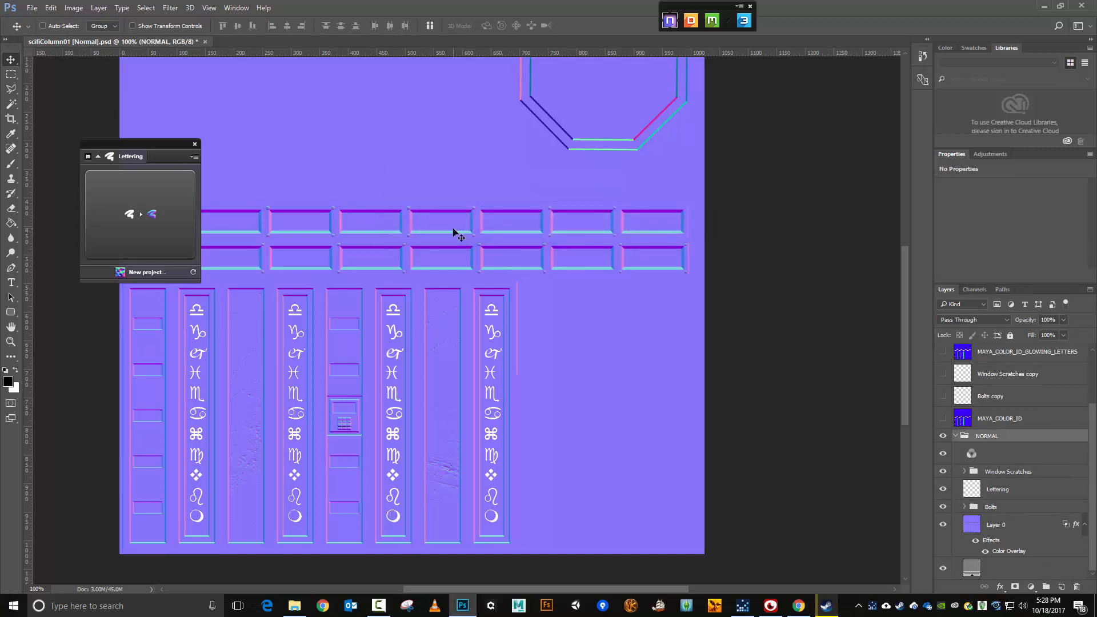
Convert the Lettering layer to NDO normal detail with an inverted Slant, Contrast 60 and Size 2.
click(995, 493)
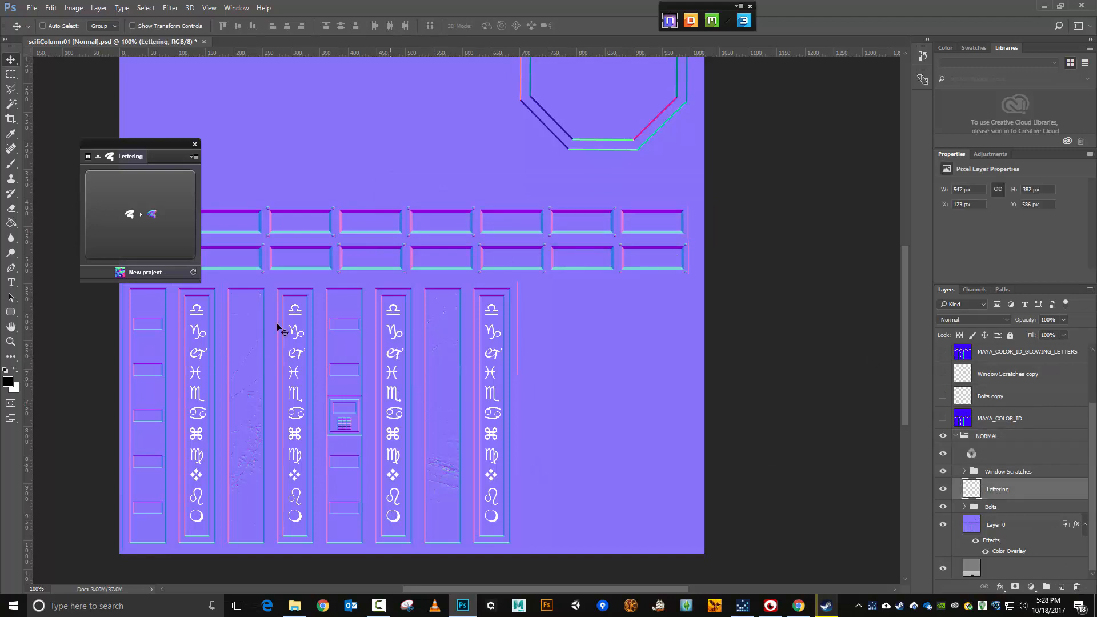
click(158, 239)
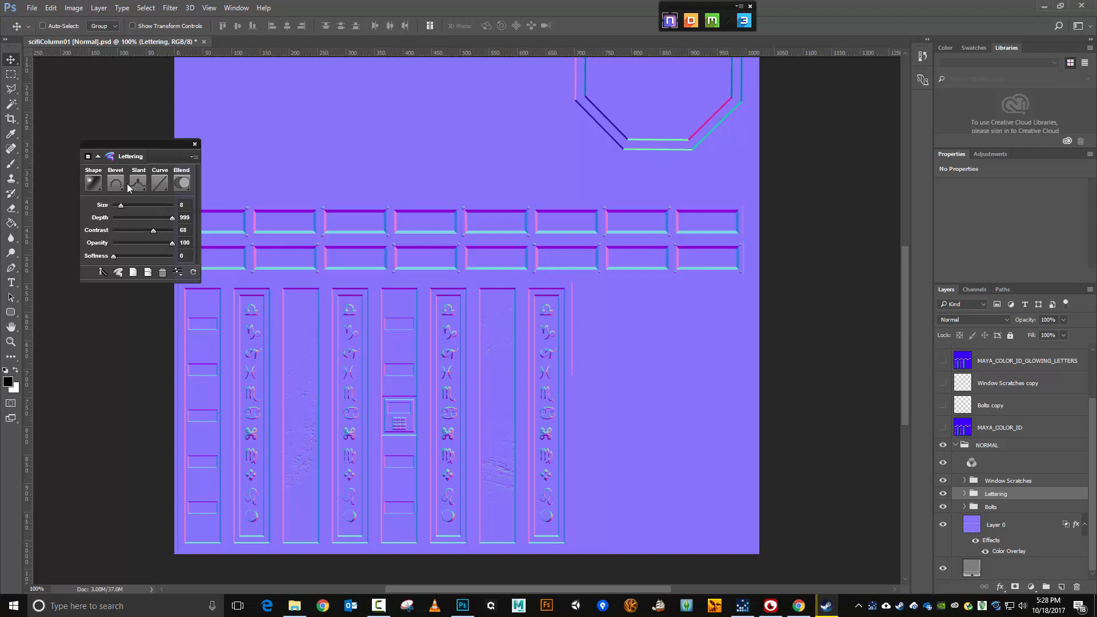
click(136, 189)
click(156, 226)
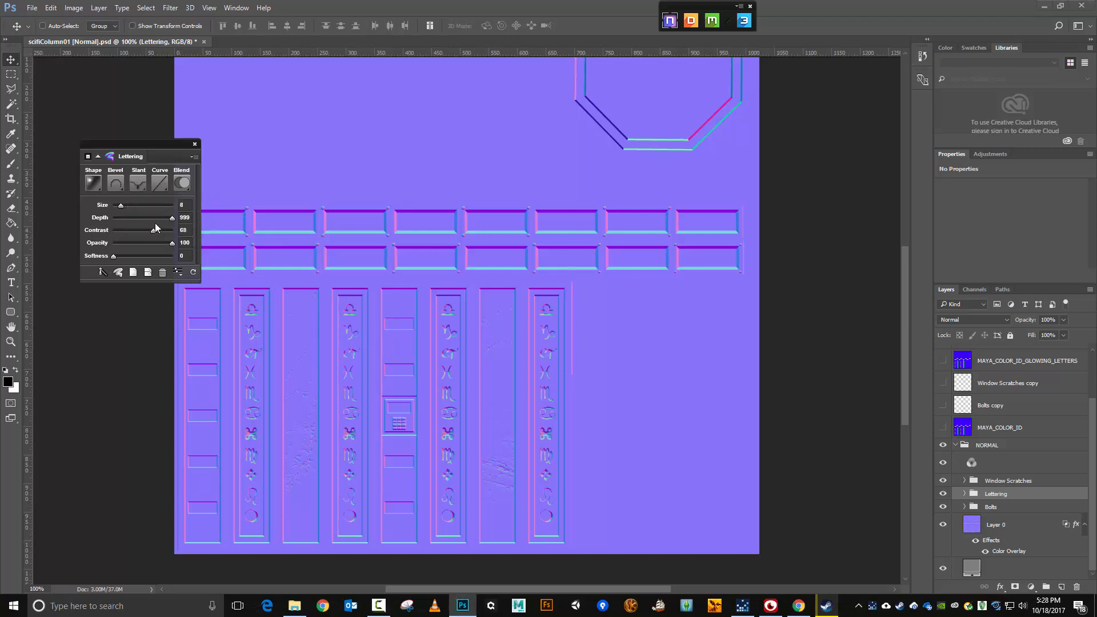
click(189, 203)
text(2)
key(Tab)
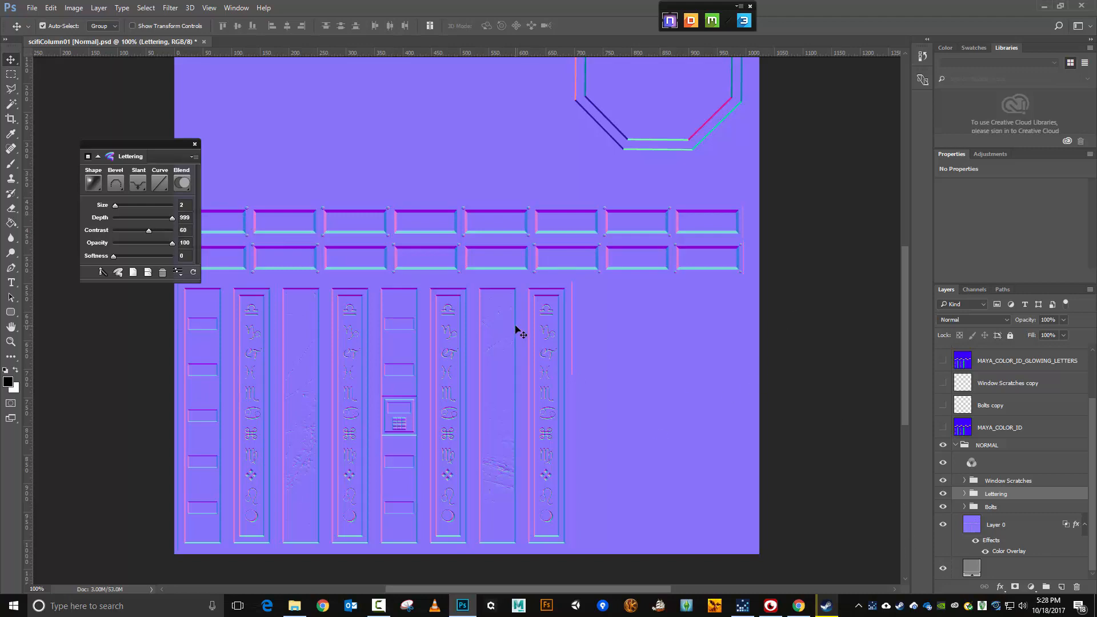
Save the document, then save a 24 bits/pixel Targa copy as NDO_NORMAL_MAP in the NDO folder.
key(ctrl+s)
click(32, 8)
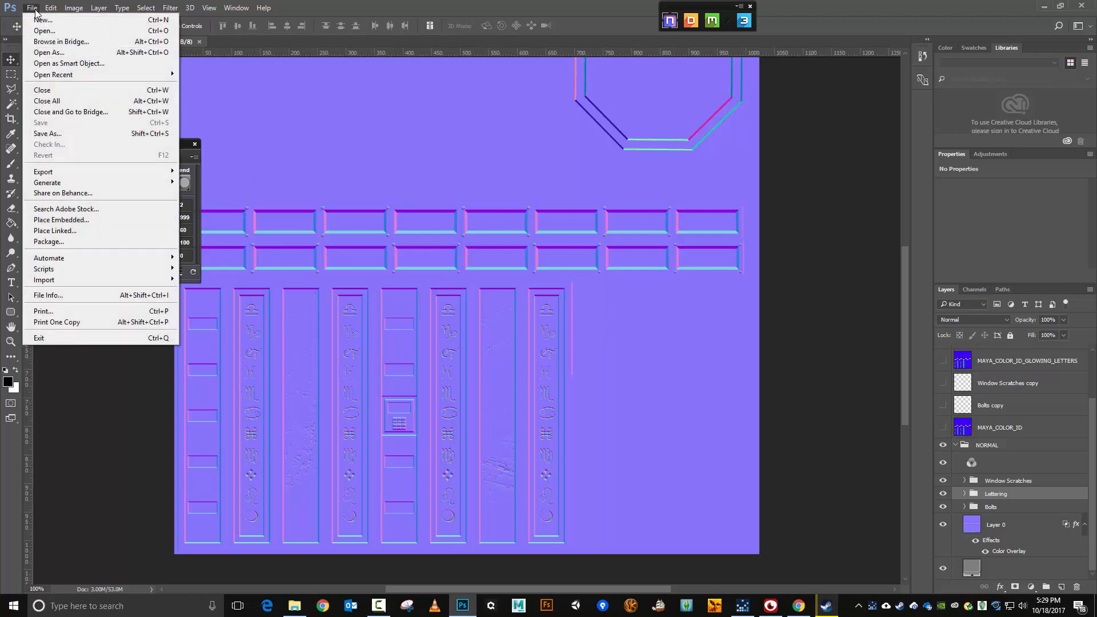
click(48, 133)
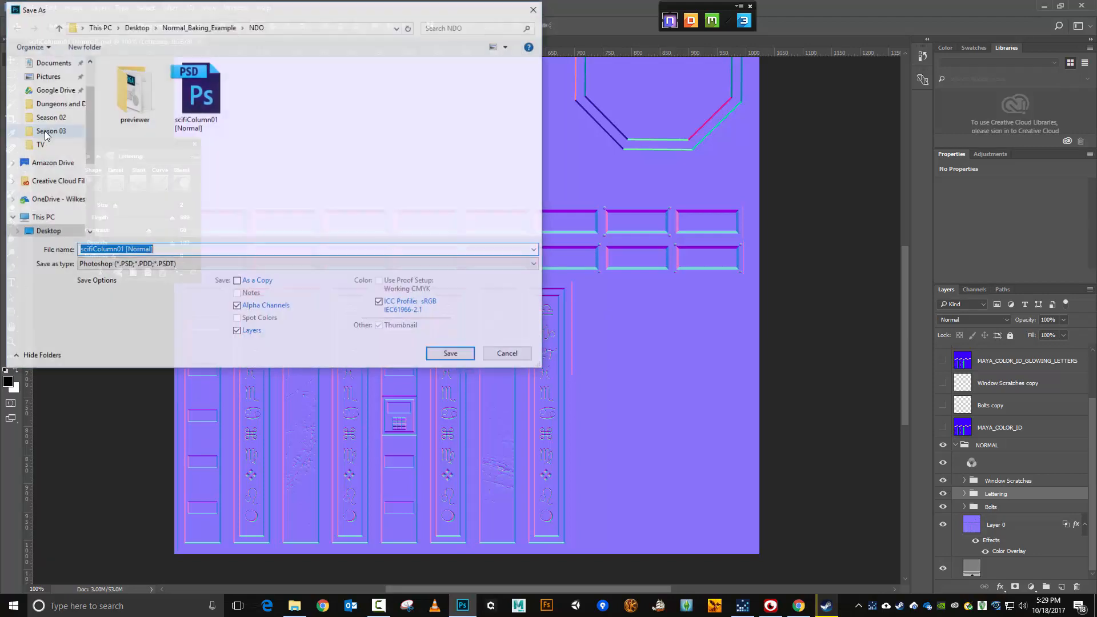
click(160, 266)
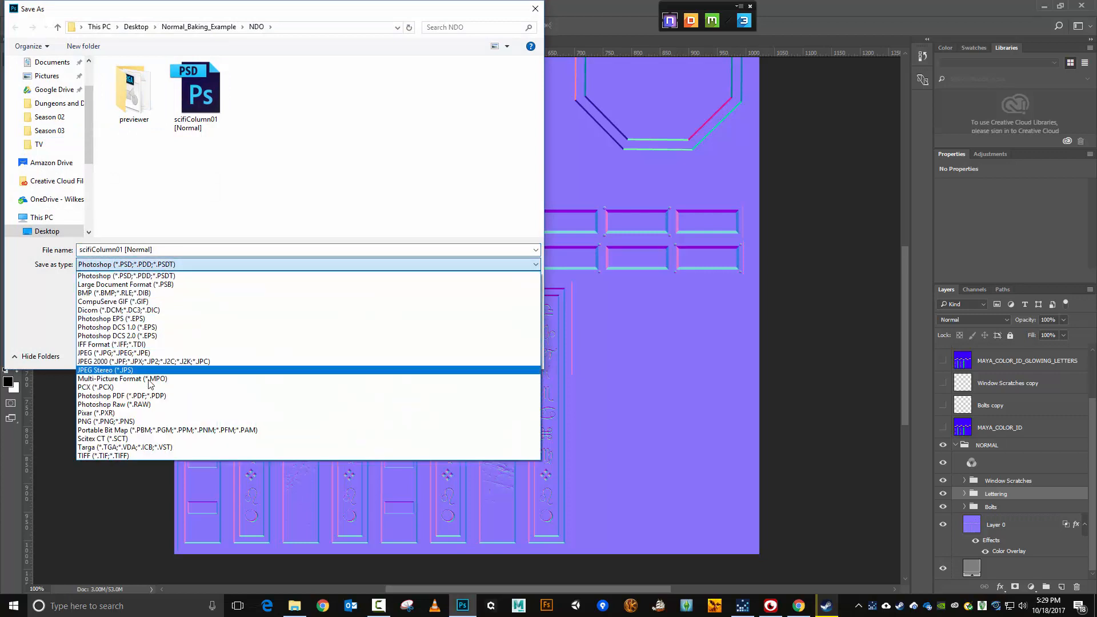
click(170, 447)
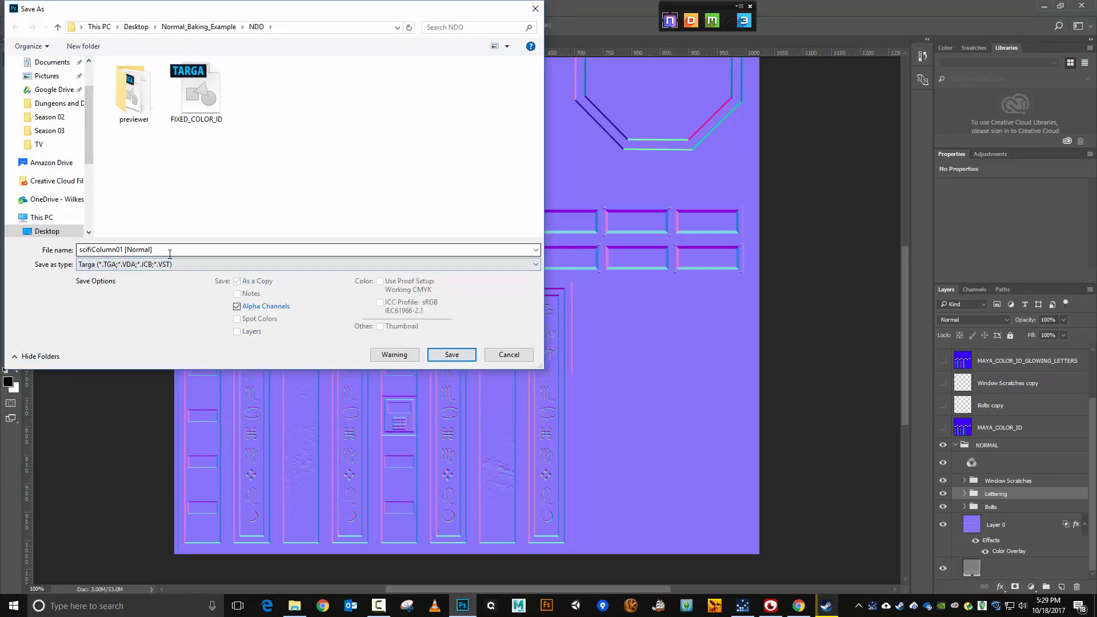
drag(153, 250, 76, 250)
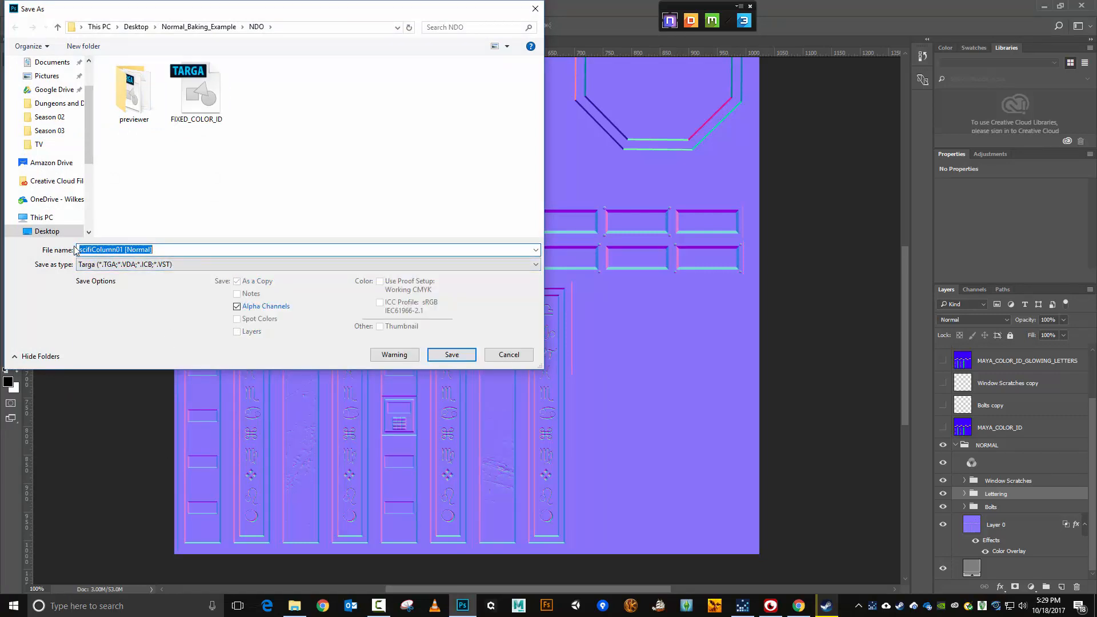
text(NDO_NORMAL_MAP)
key(Return)
click(585, 199)
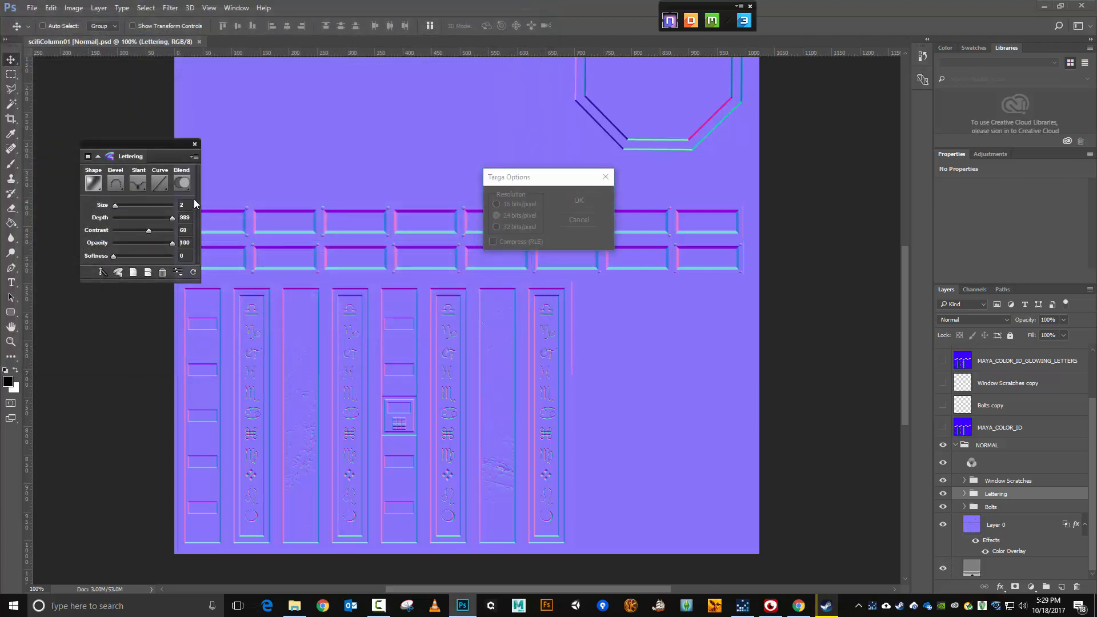
click(579, 200)
Close the Lettering settings and the normal map document, then load the scifiColumn01 project in DDO.
click(195, 144)
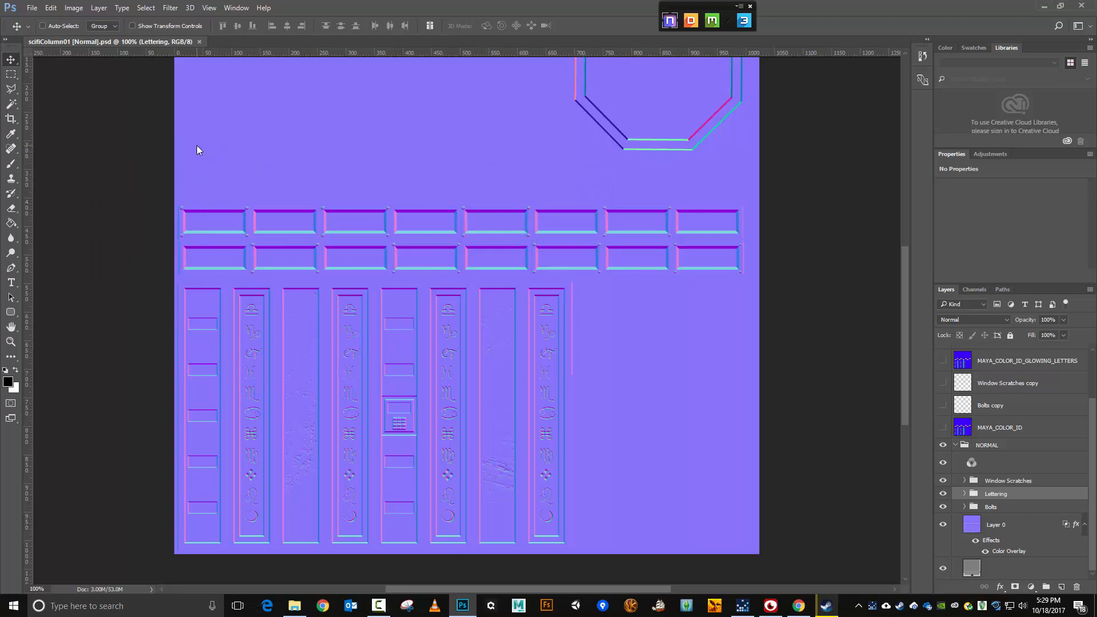
click(199, 43)
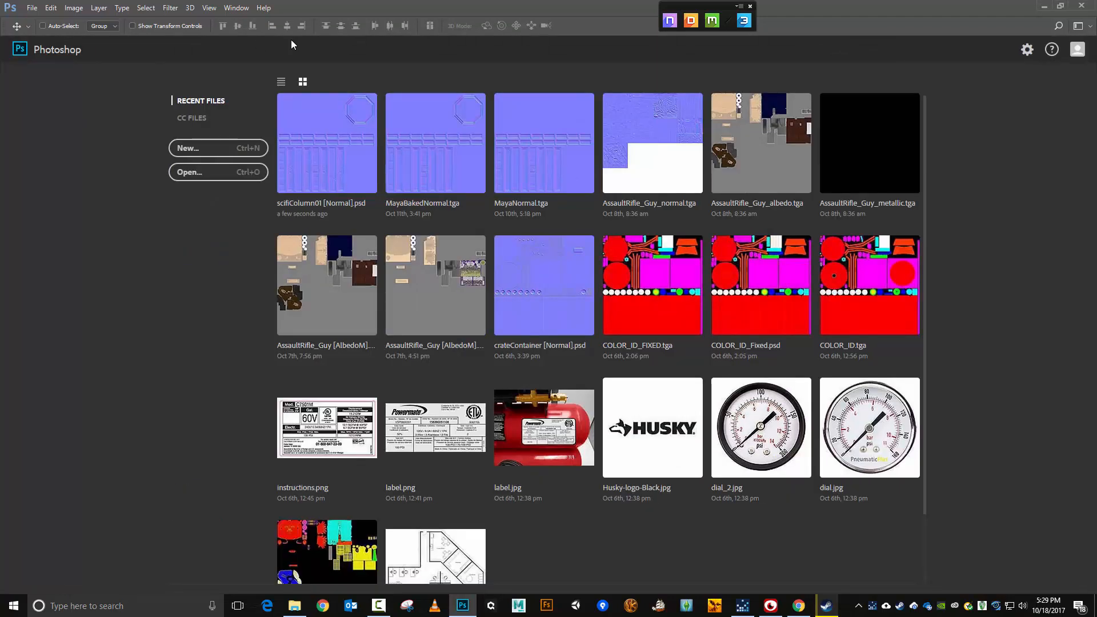
click(695, 22)
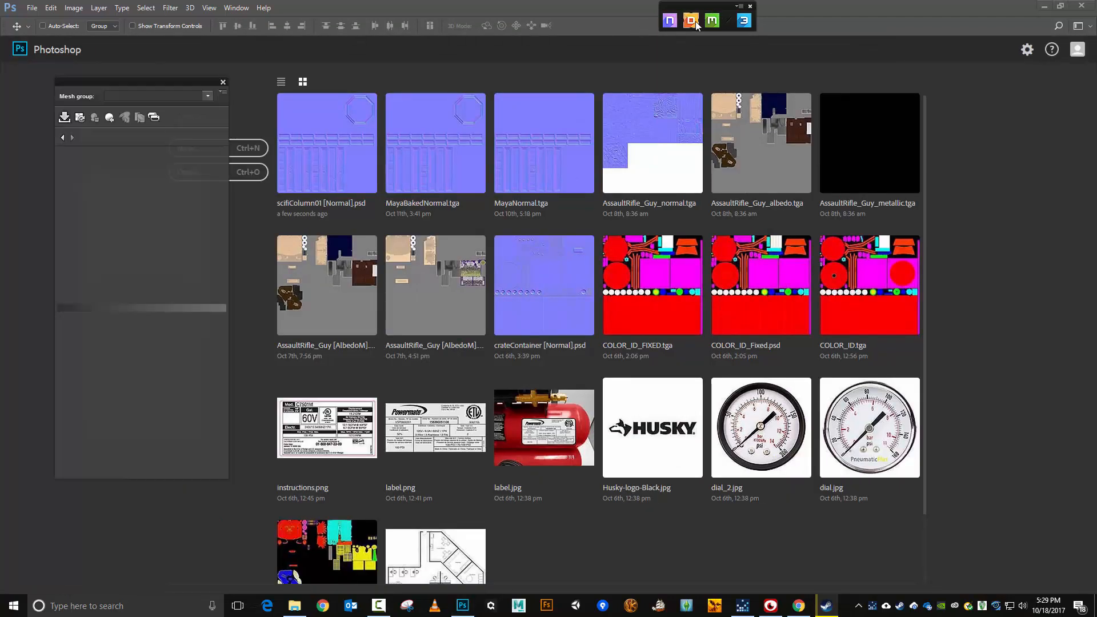
click(177, 92)
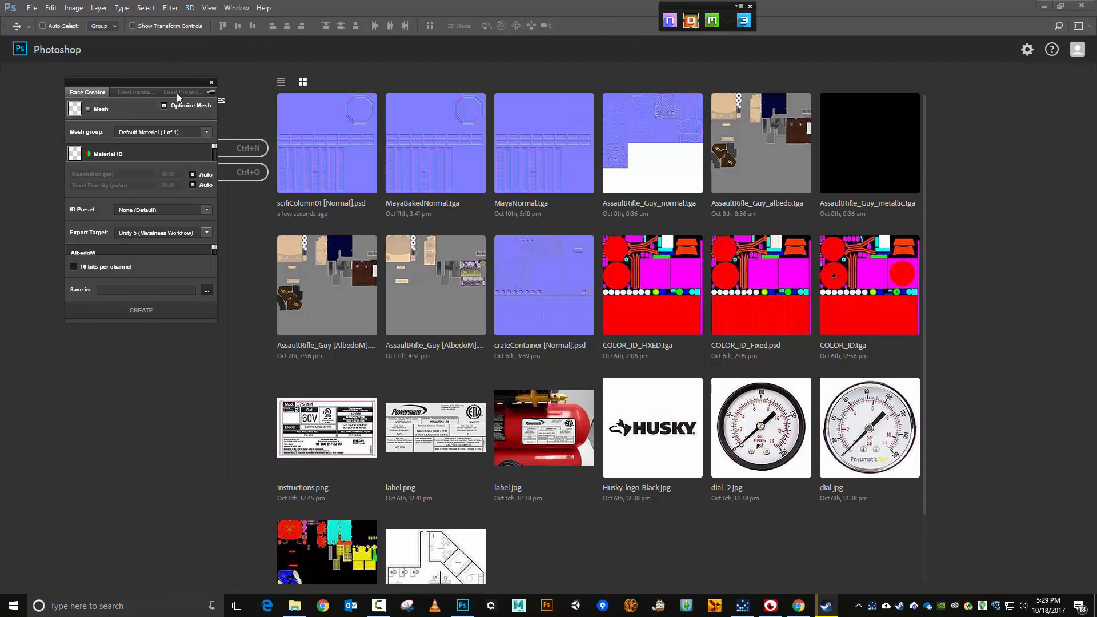
double_click(341, 170)
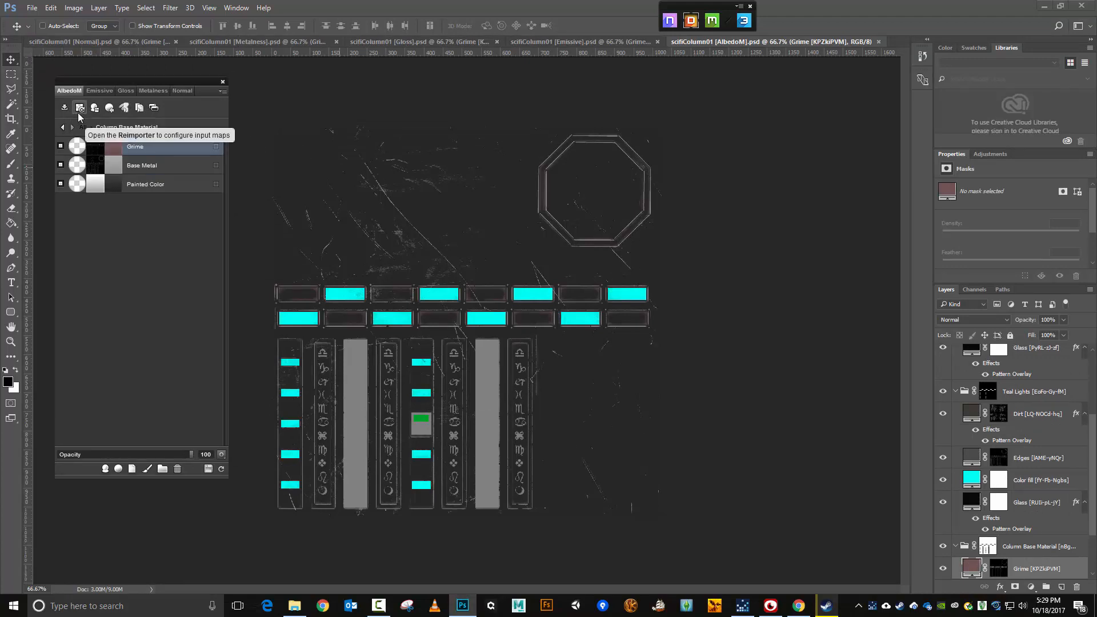
In the DDO Reimporter, load the FIXED_COLOR_ID Targa from the NDO folder as the Material ID input.
click(80, 108)
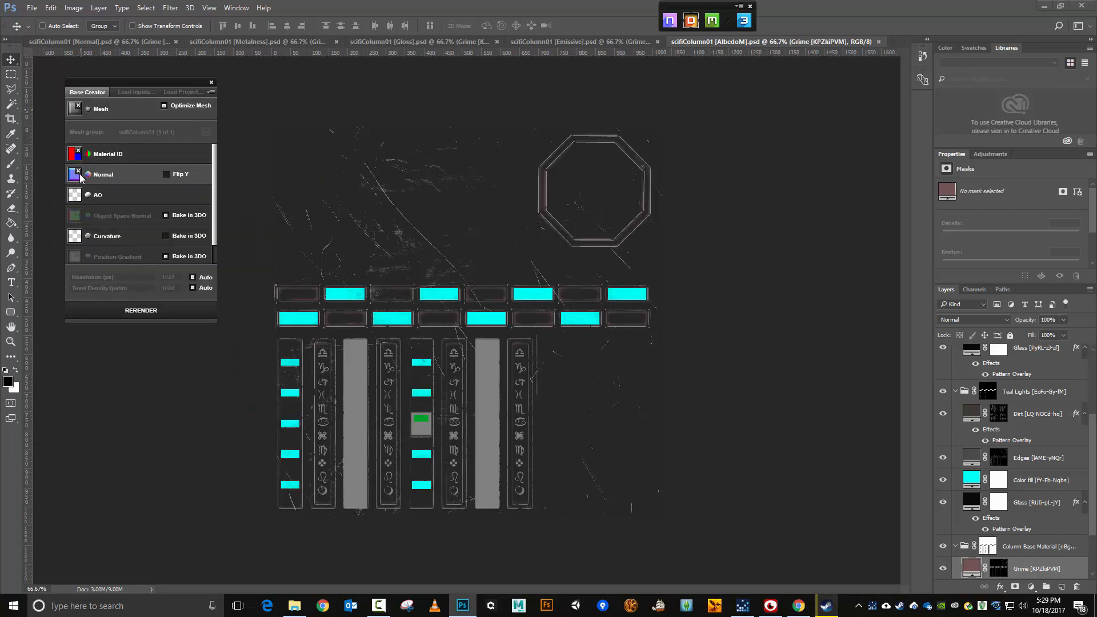
mouse_move(79, 158)
click(79, 157)
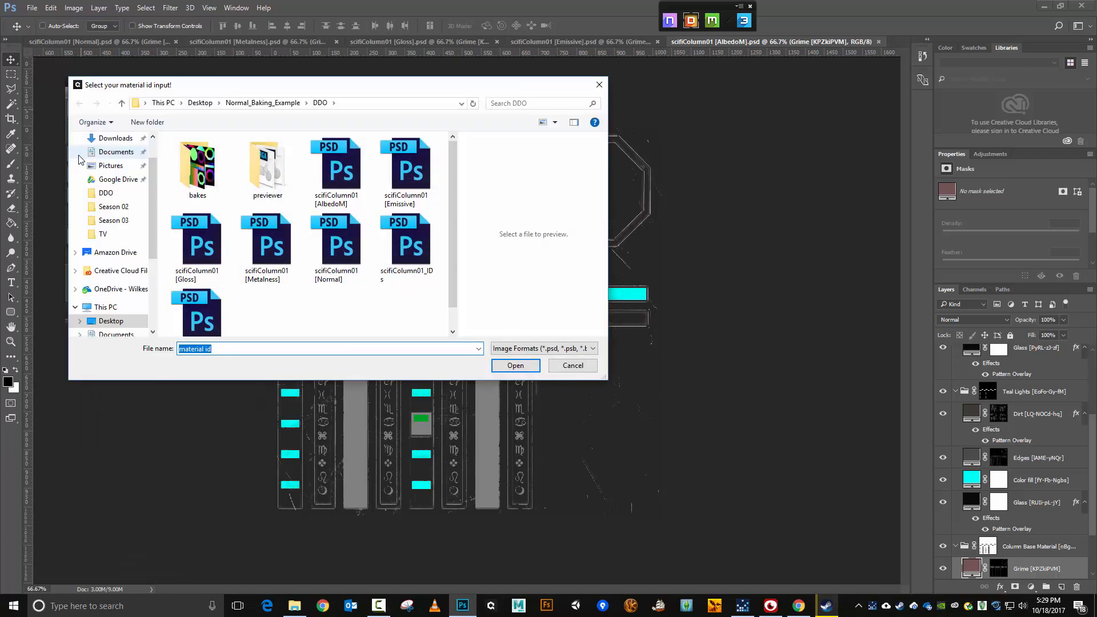
click(275, 108)
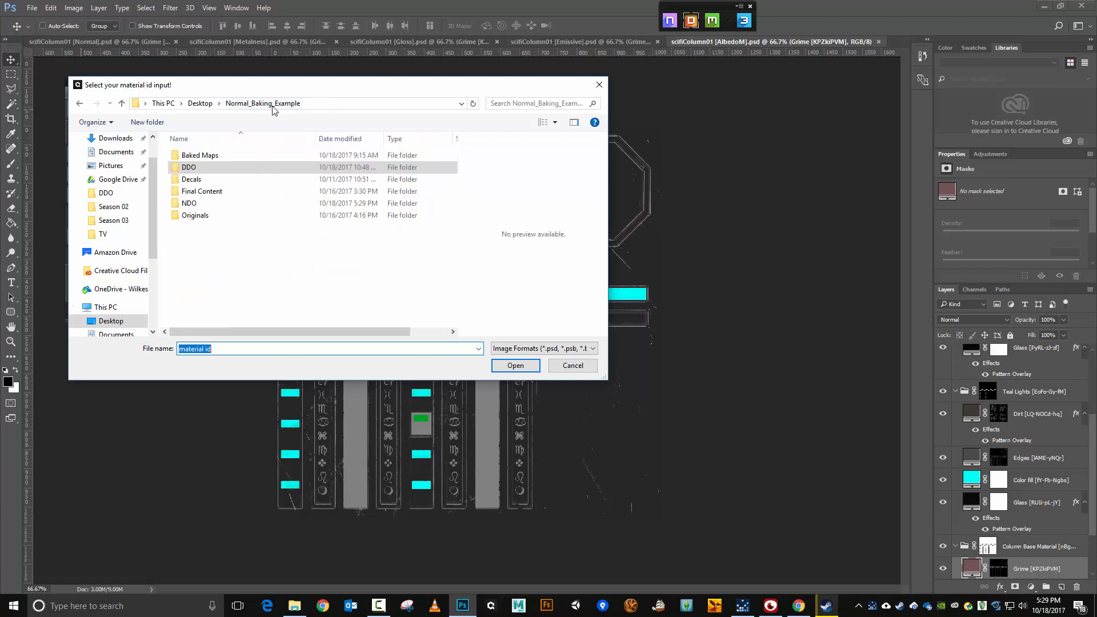
double_click(228, 168)
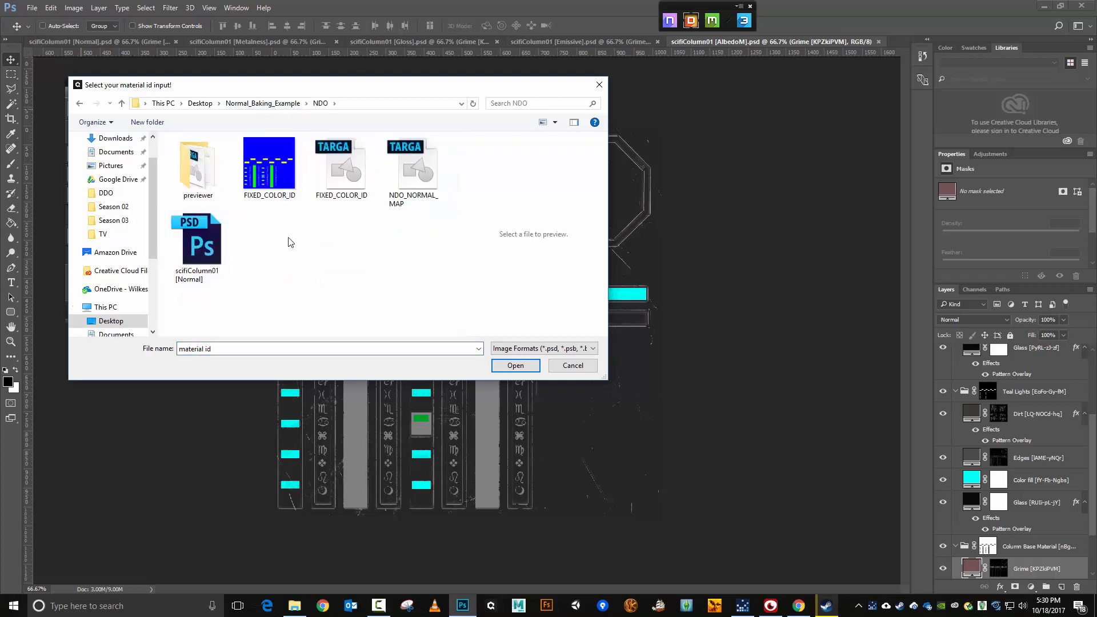
click(359, 183)
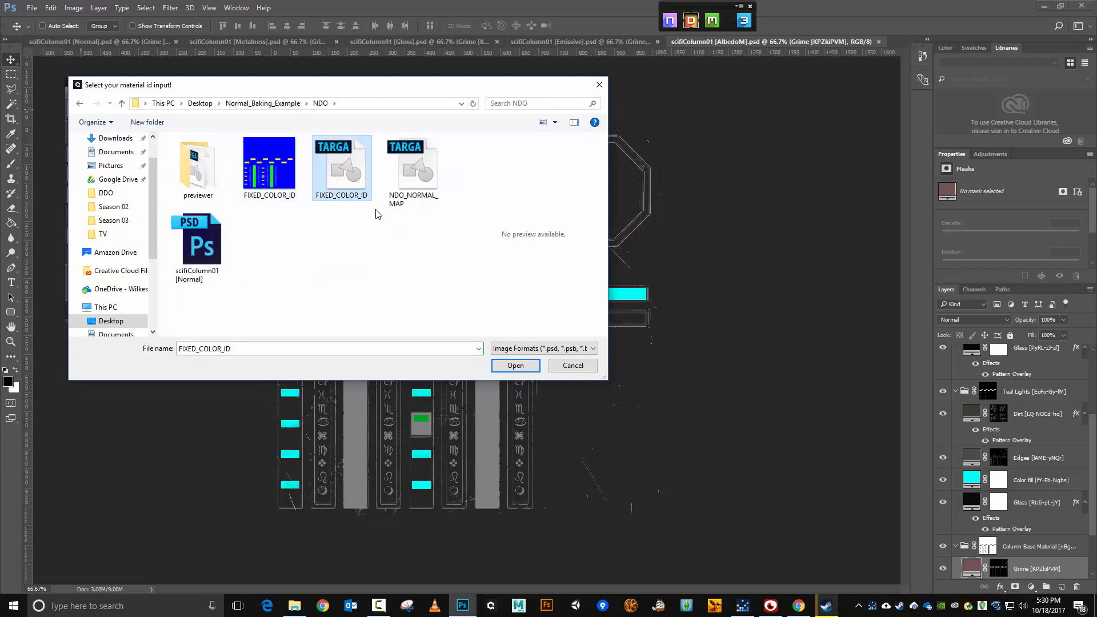
click(511, 366)
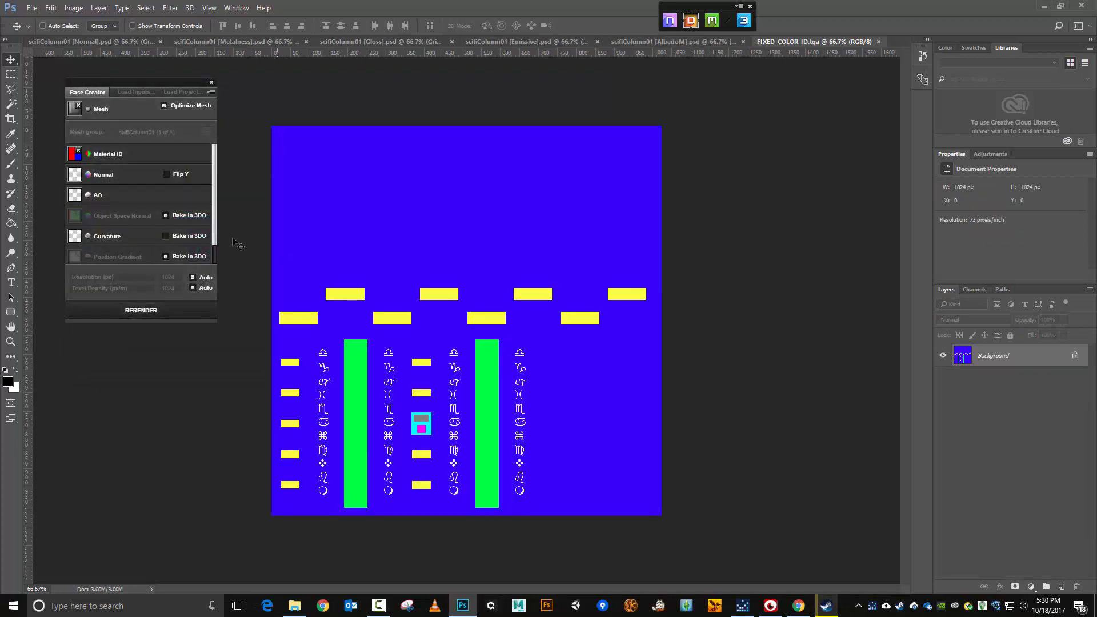
Load the NDO_NORMAL_MAP Targa as the Normal input and rerender the DDO project.
click(80, 177)
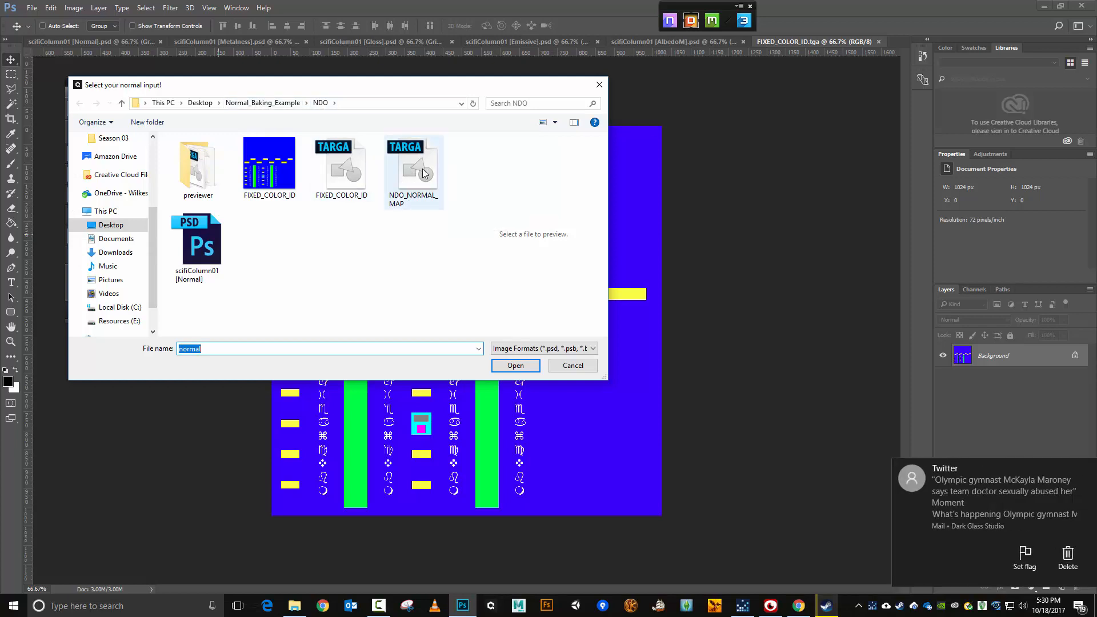
click(423, 171)
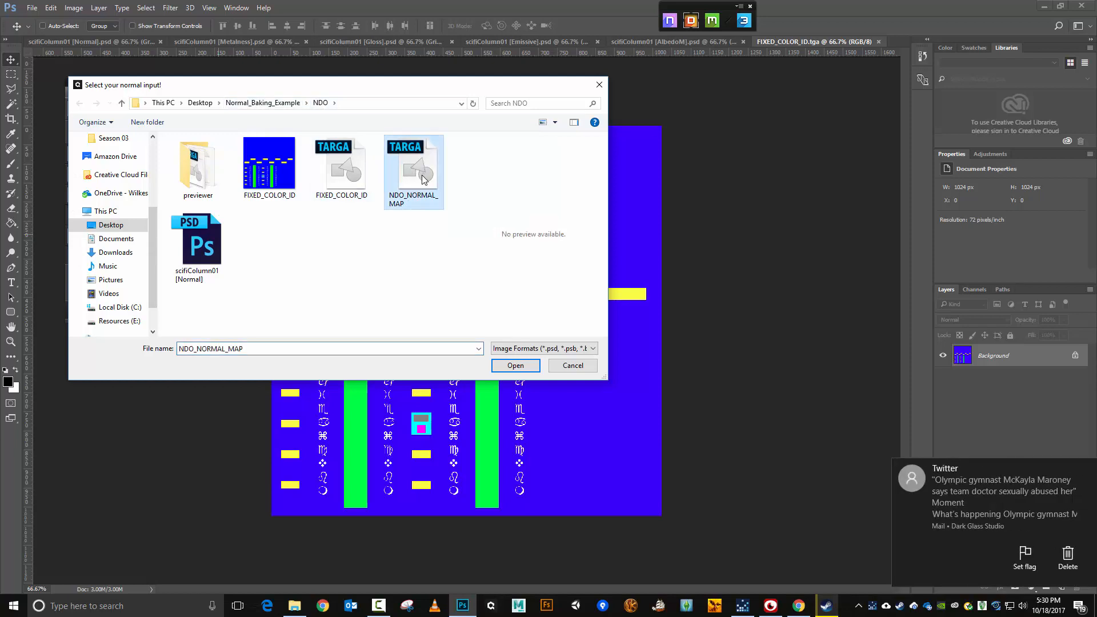
click(508, 365)
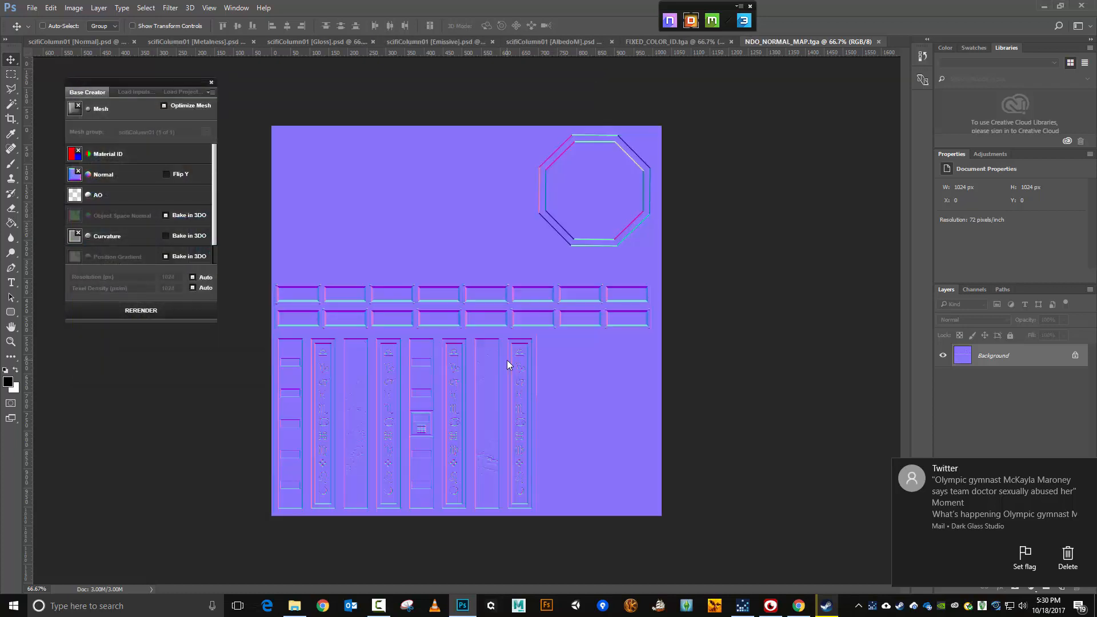
click(142, 310)
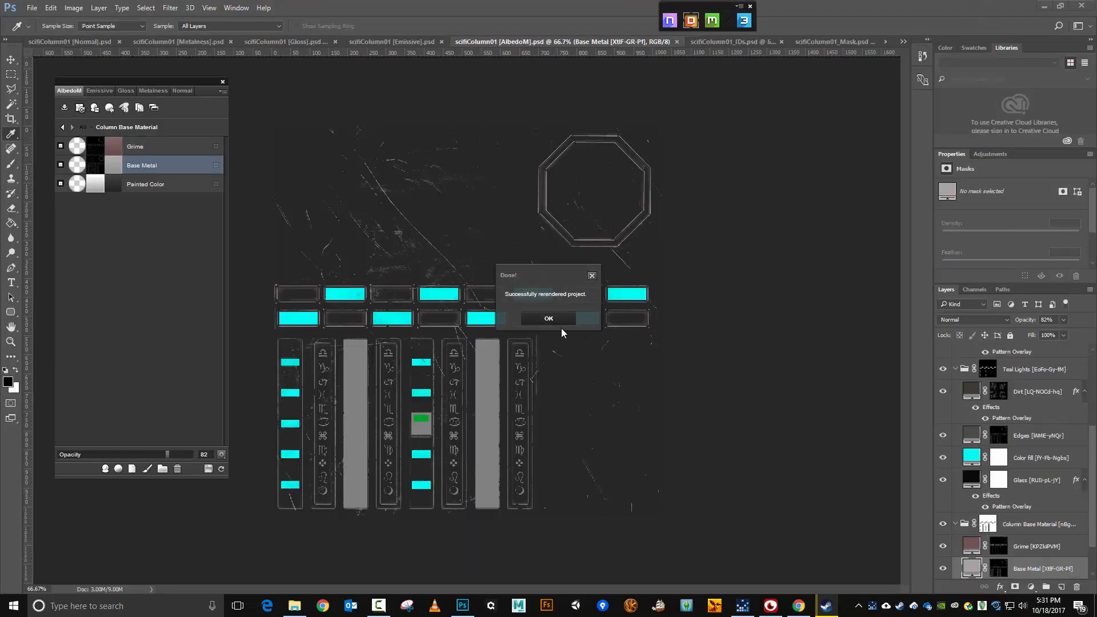
click(550, 317)
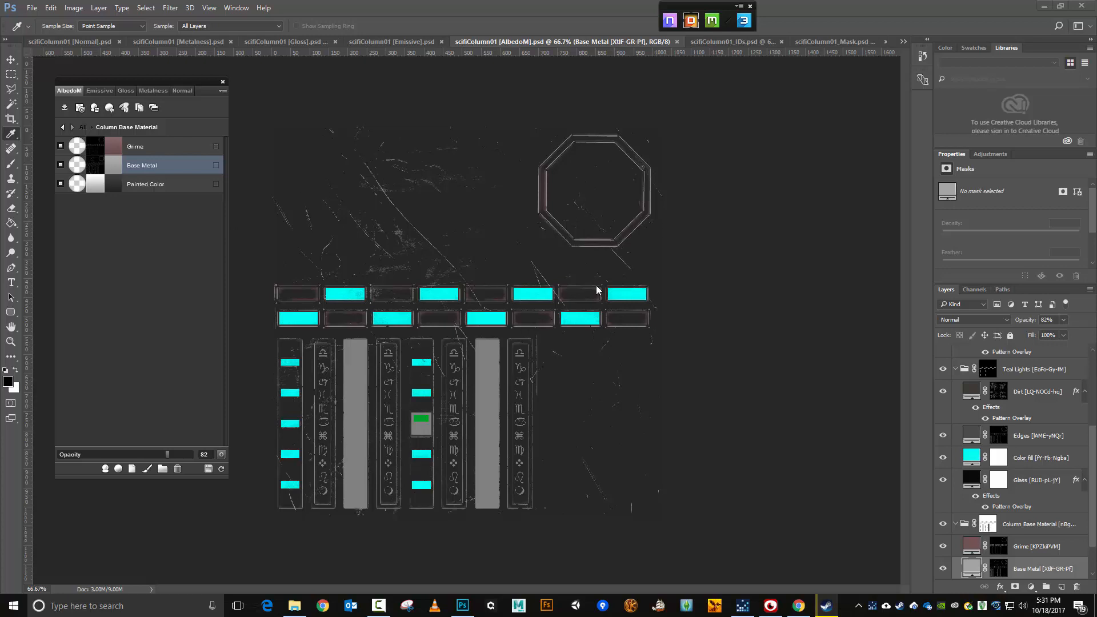
Examine the rerendered normal map, then inspect the column's engraved lettering from several sides in the 3DO preview.
click(182, 90)
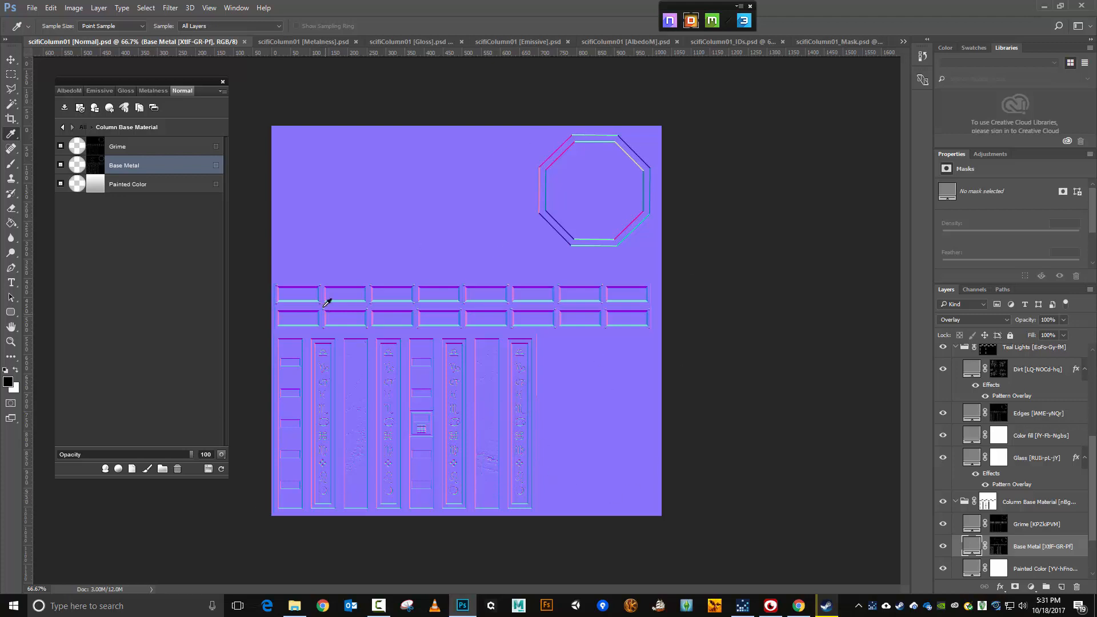
click(746, 26)
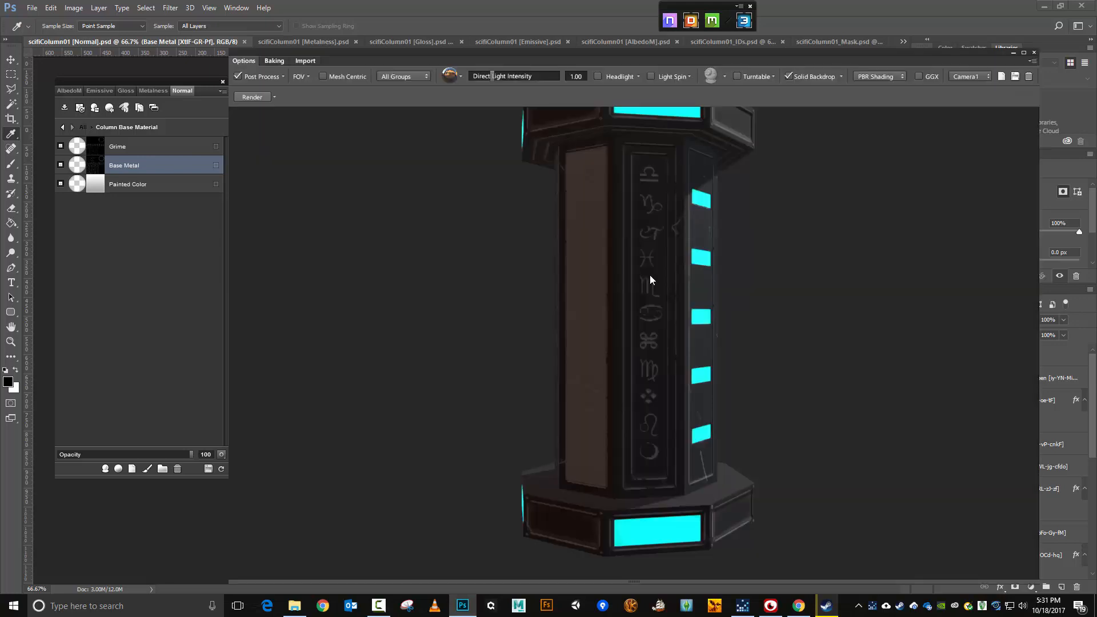
drag(934, 291, 427, 311)
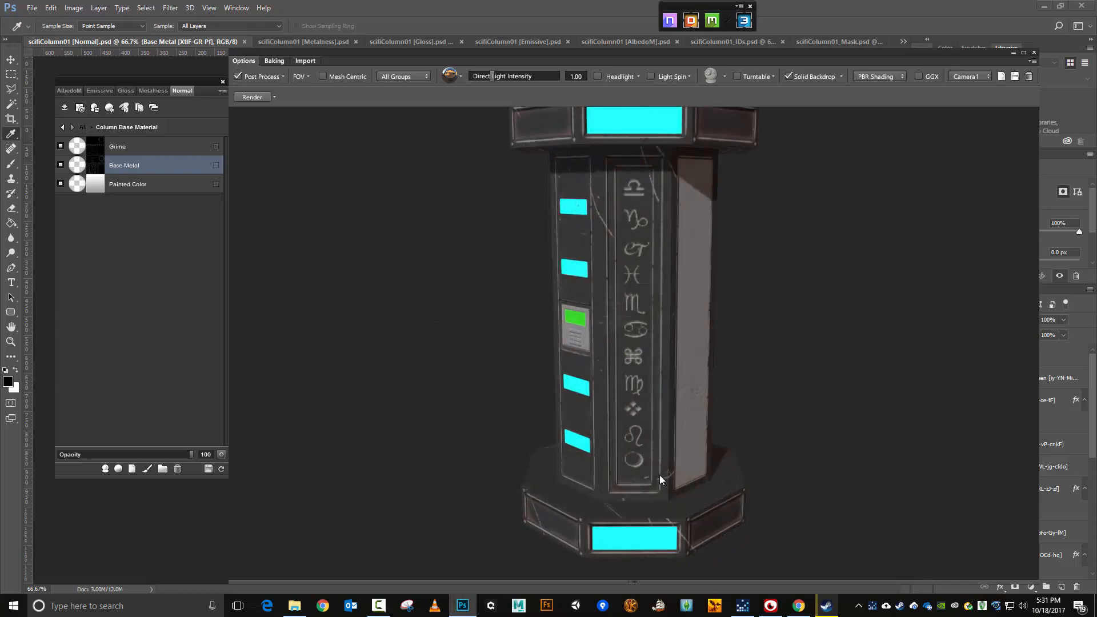
scroll(660, 479, up, 2)
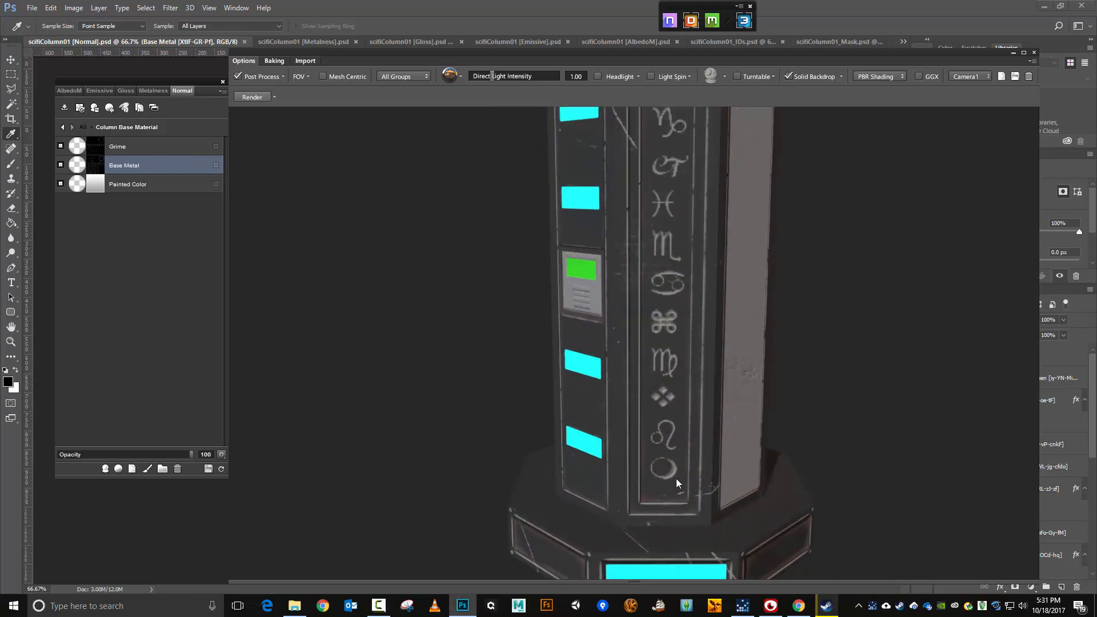
scroll(678, 282, up, 1)
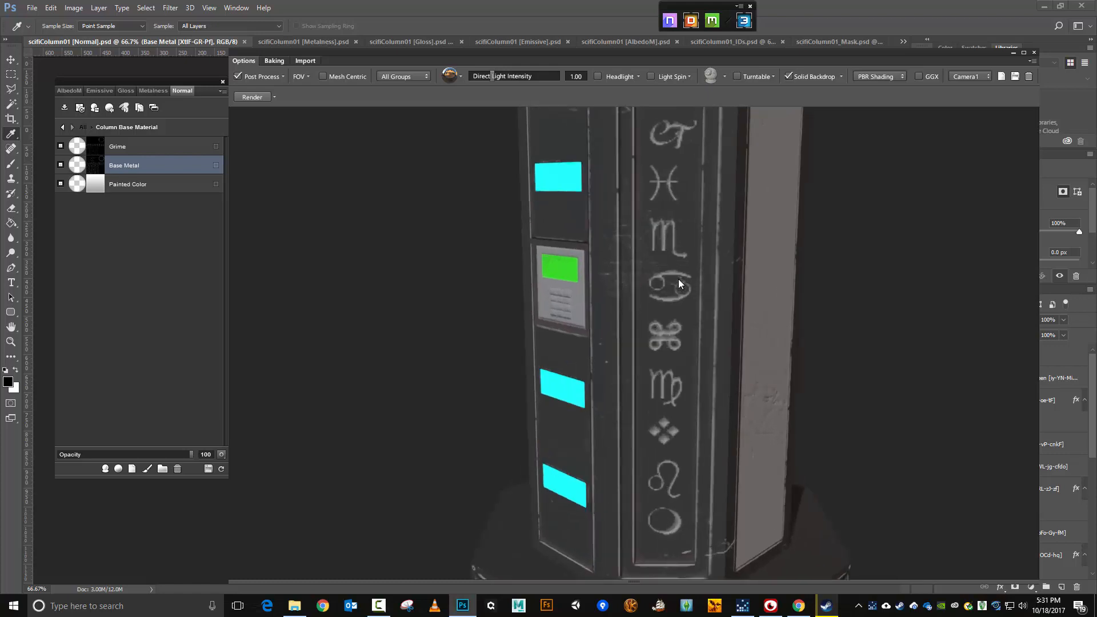
scroll(701, 265, down, 3)
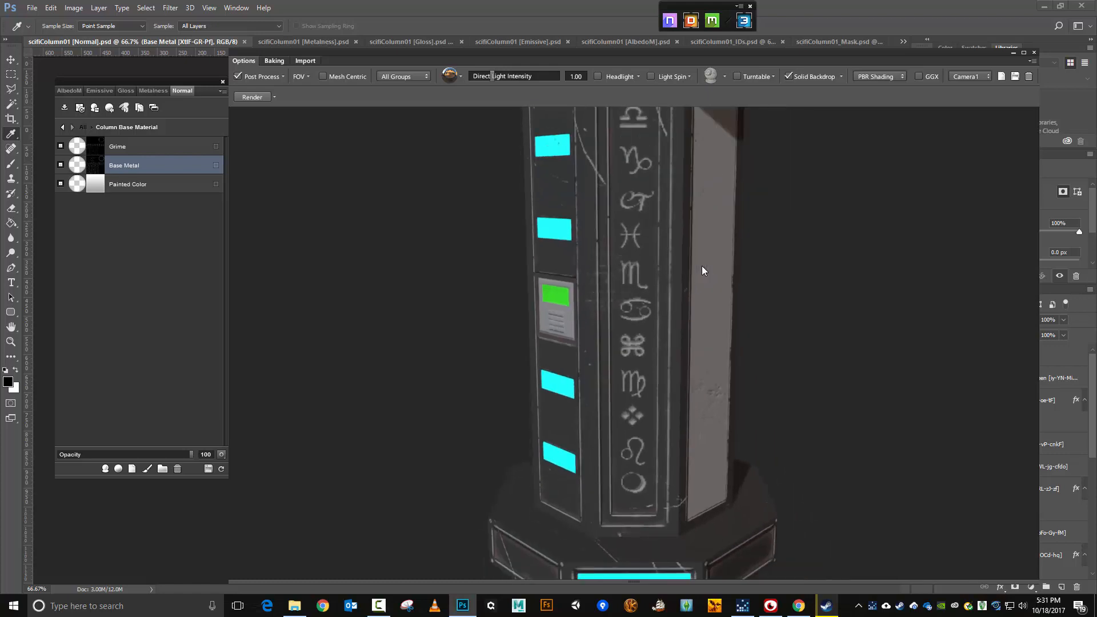
drag(701, 265, 648, 380)
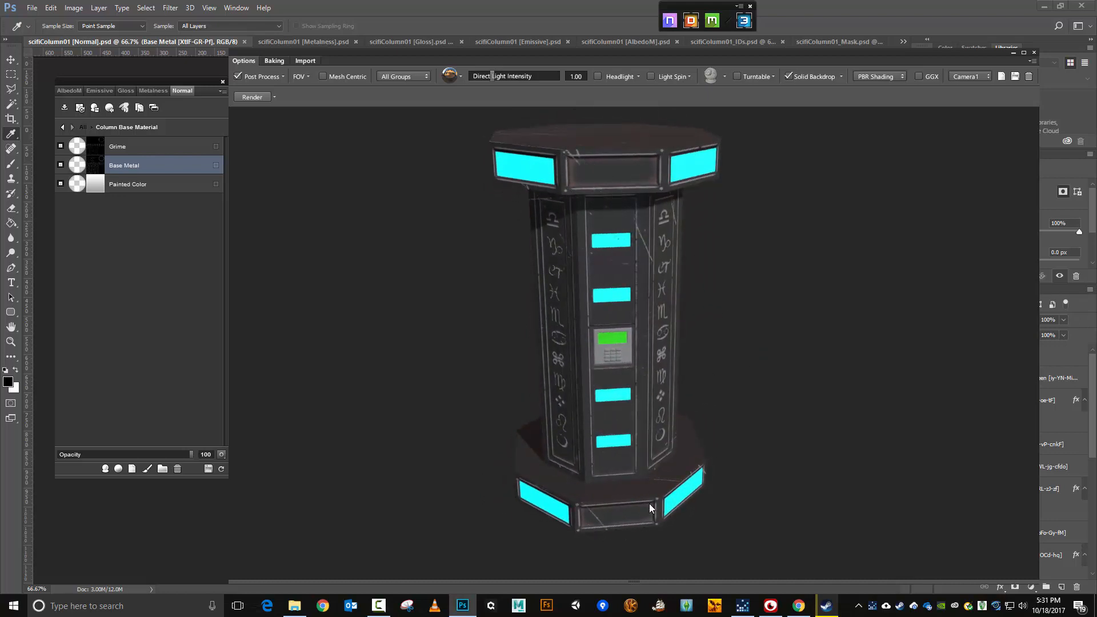
drag(758, 364, 709, 334)
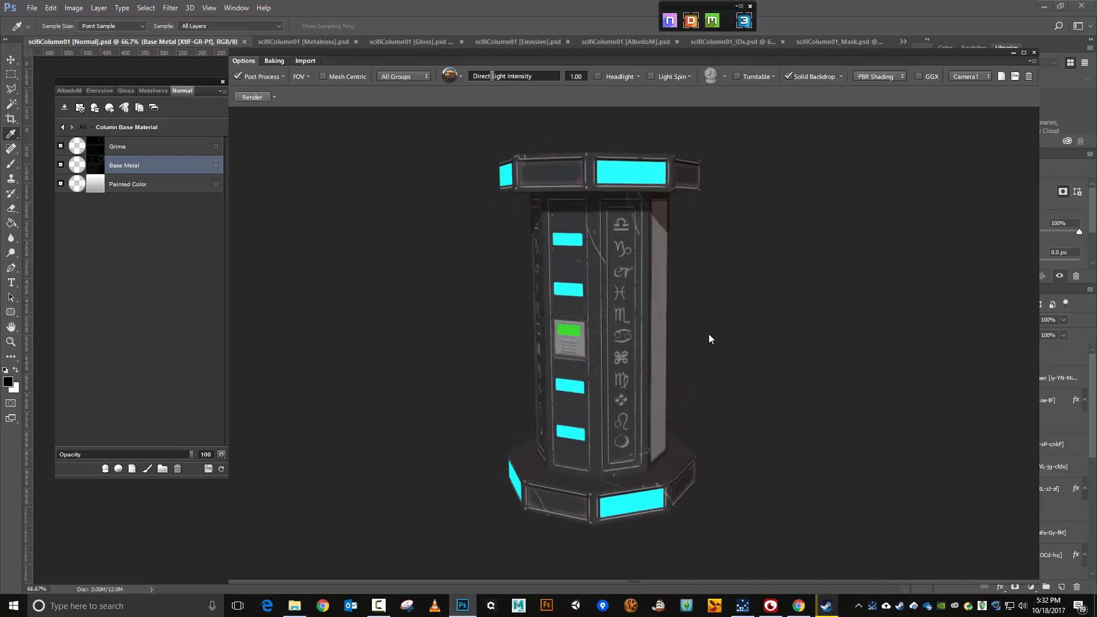